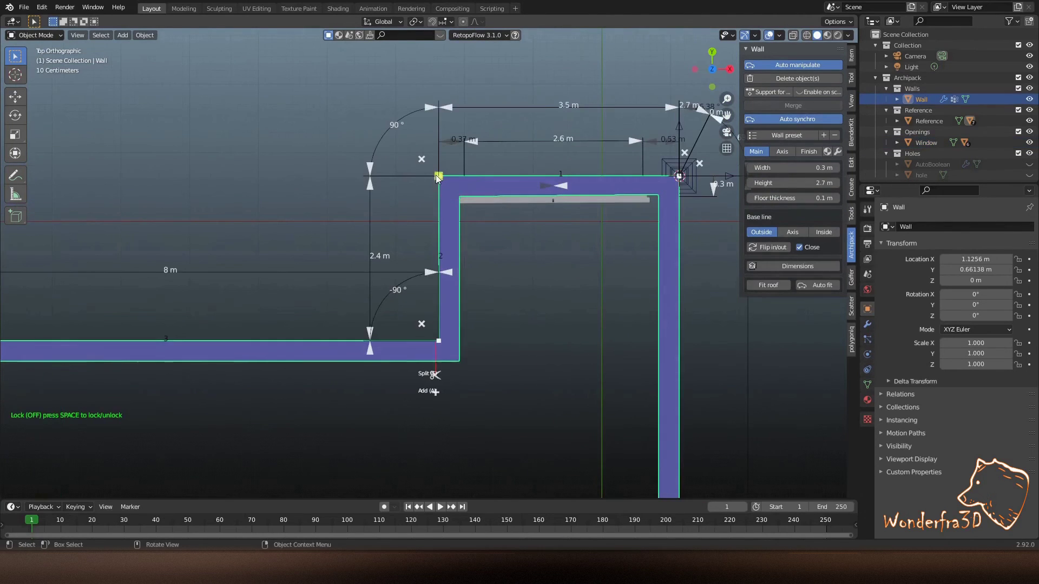
# Move the kitchen wall's corner handle 0.504 m to the left in top view.
pyautogui.moveTo(436, 175); pyautogui.dragTo(401, 174)
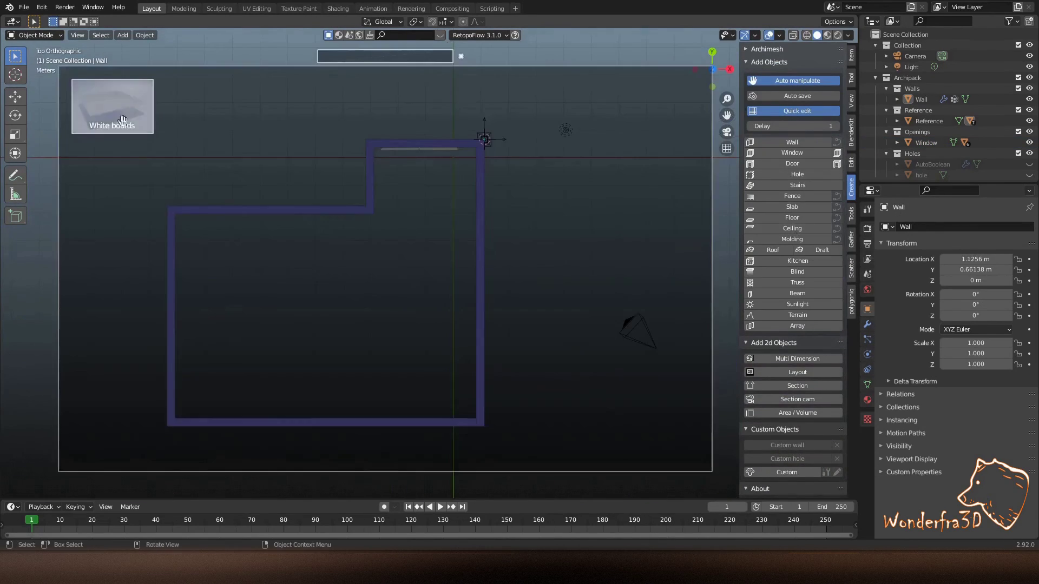
# Add an Archipack ceiling following the room's walls and set its Altitude.
pyautogui.click(123, 120)
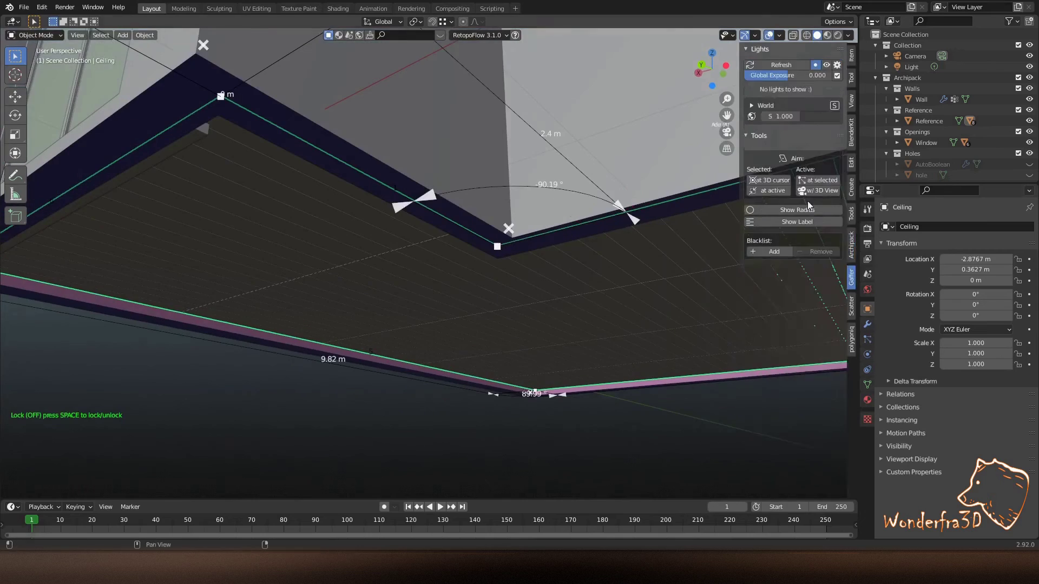
pyautogui.doubleClick(809, 153)
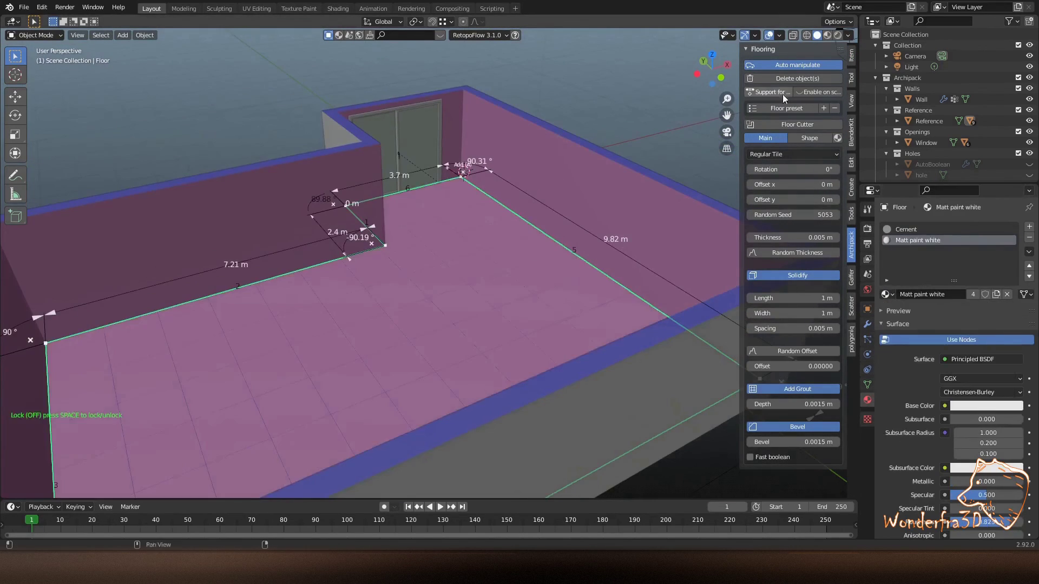
# Apply the Random red tiles material to the floor.
pyautogui.click(885, 293)
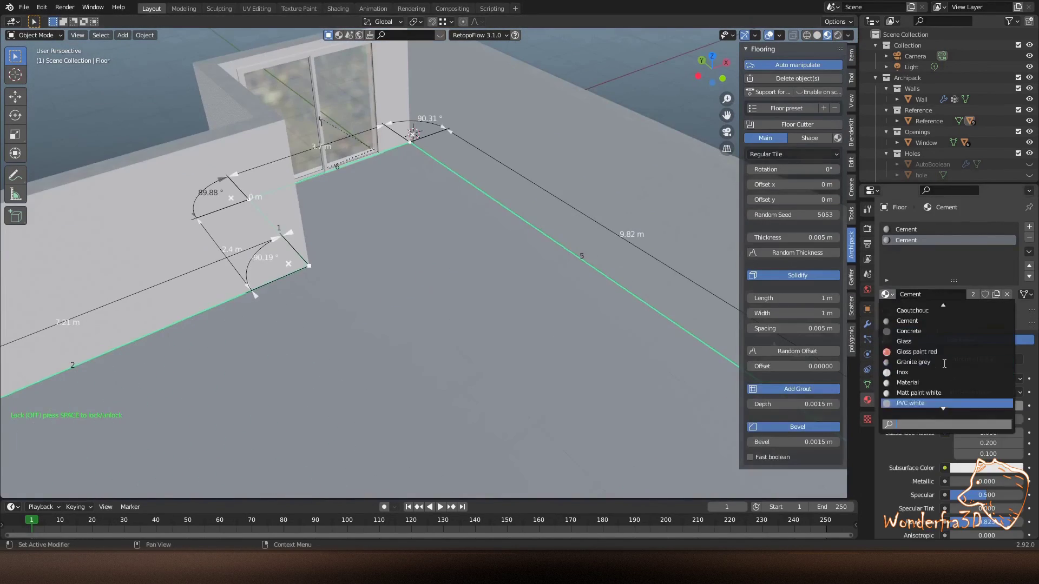
pyautogui.click(920, 403)
pyautogui.click(885, 294)
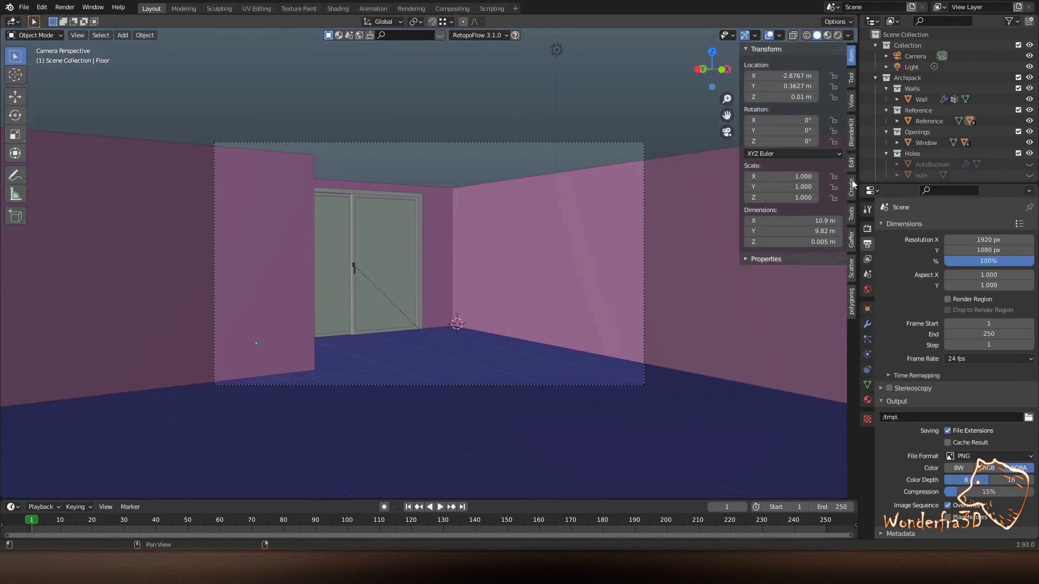
# Frame the camera on the window wall, then orbit above the room to the floor.
pyautogui.click(851, 100)
pyautogui.moveTo(466, 278)
pyautogui.mouseDown(button='middle')
pyautogui.moveTo(430, 271)
pyautogui.moveTo(459, 264)
pyautogui.moveTo(437, 262)
pyautogui.mouseUp(button='middle')
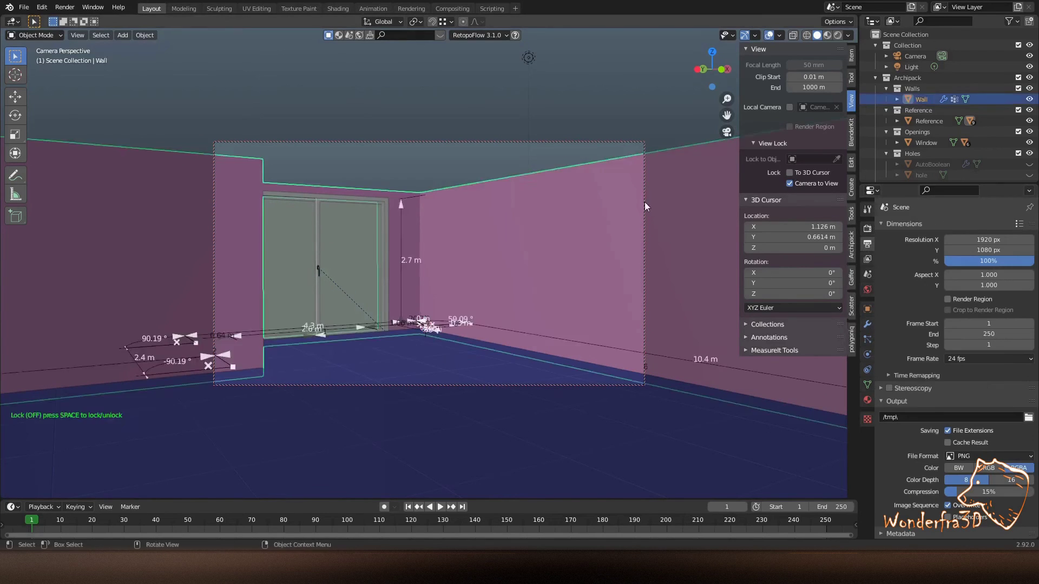
pyautogui.moveTo(404, 289)
pyautogui.mouseDown(button='middle')
pyautogui.moveTo(495, 295)
pyautogui.moveTo(487, 291)
pyautogui.mouseUp(button='middle')
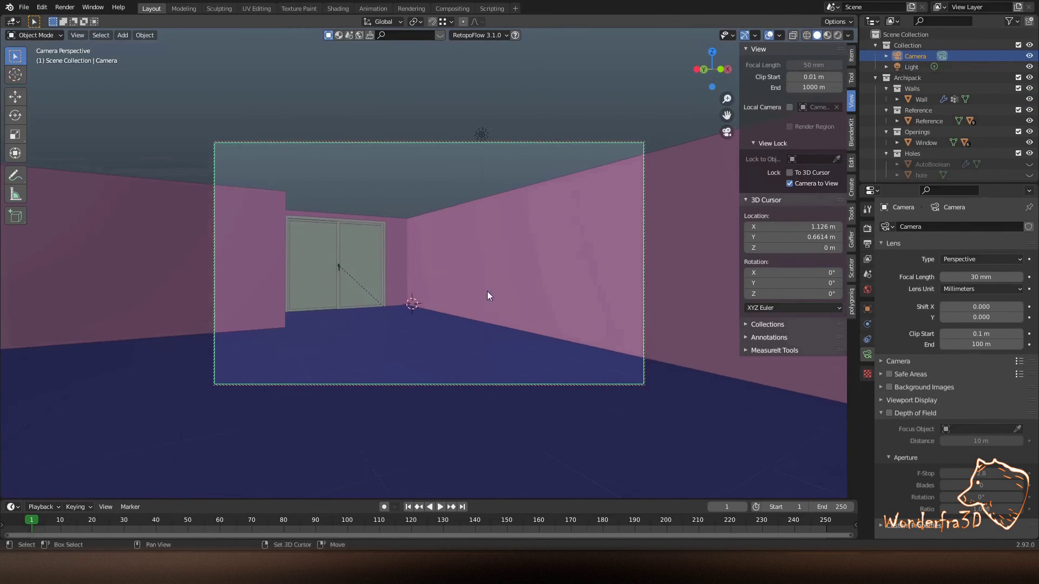
pyautogui.moveTo(443, 214)
pyautogui.mouseDown(button='middle')
pyautogui.moveTo(402, 306)
pyautogui.moveTo(298, 272)
pyautogui.moveTo(325, 260)
pyautogui.mouseUp(button='middle')
pyautogui.click(402, 312)
# Add an Archipack kitchen and remove its tall and corner cabinets.
pyautogui.click(852, 189)
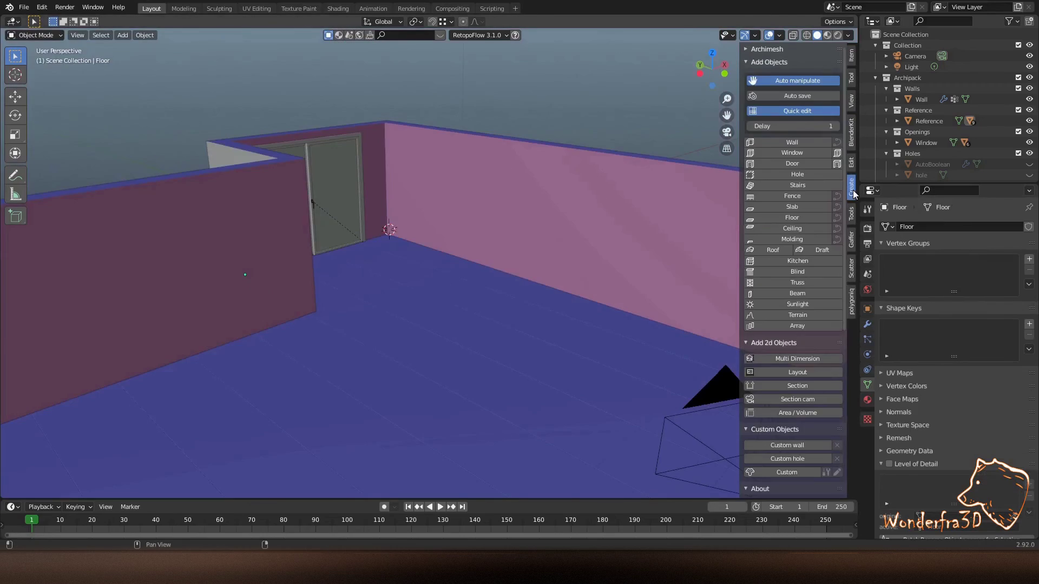
pyautogui.click(814, 264)
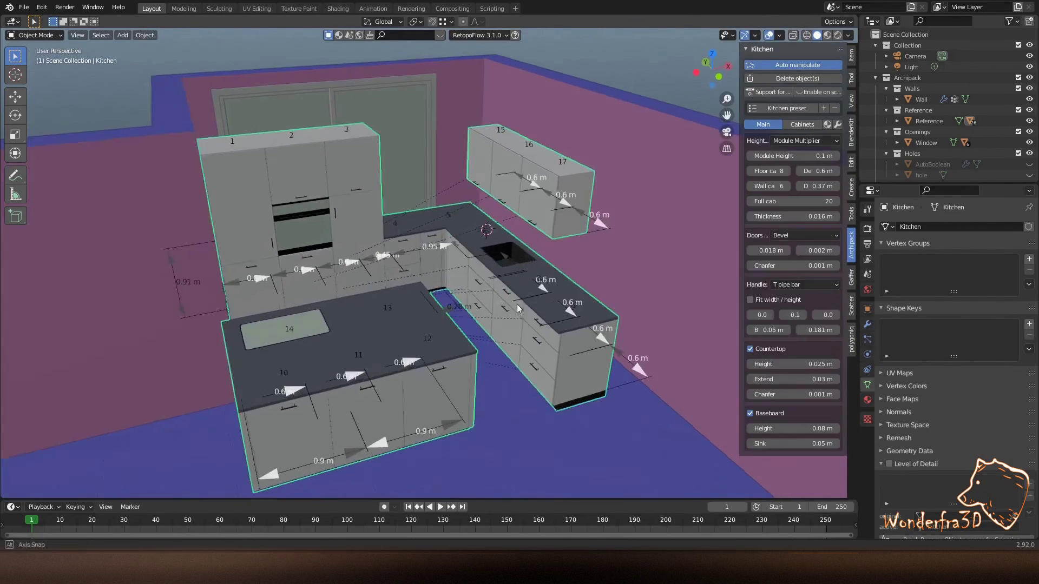
pyautogui.moveTo(481, 369); pyautogui.dragTo(433, 271, button='middle')
pyautogui.click(802, 124)
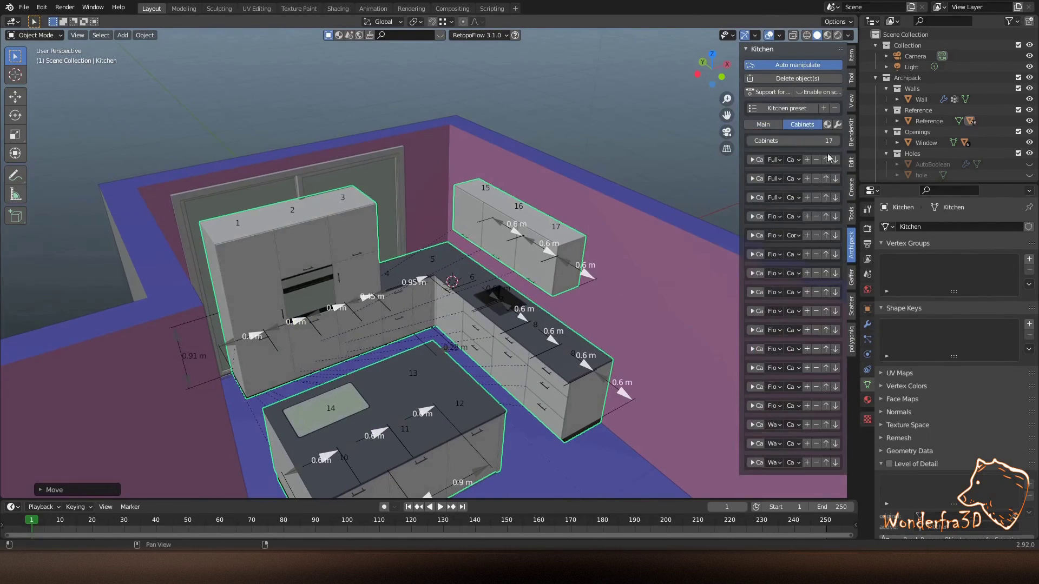
pyautogui.moveTo(740, 244); pyautogui.dragTo(674, 243)
pyautogui.click(812, 159)
pyautogui.click(813, 160)
pyautogui.click(813, 160)
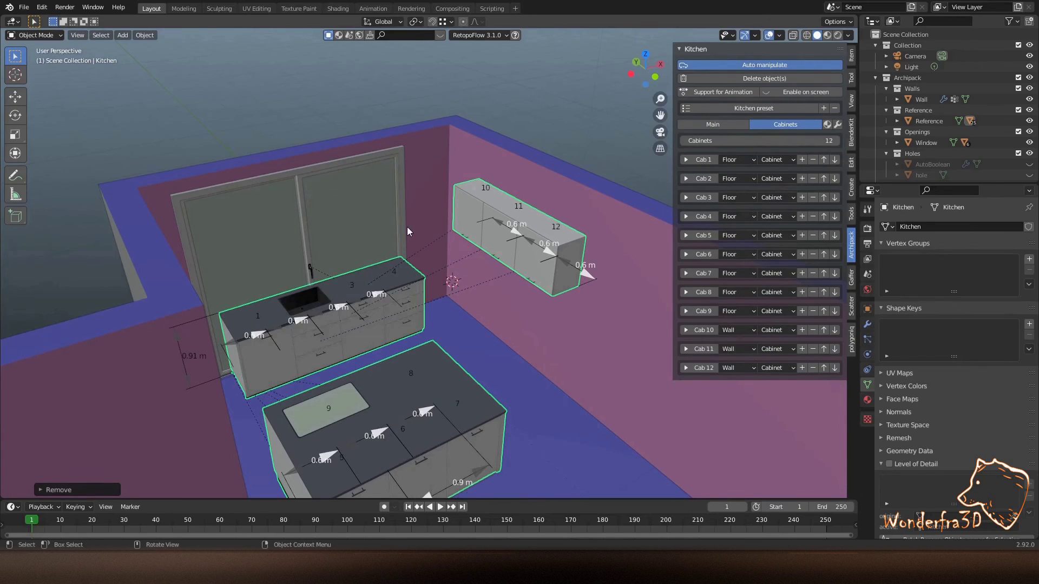
# Rotate the first cabinet 90° clockwise and delete extra cabinets, leaving three.
pyautogui.click(686, 160)
pyautogui.click(784, 251)
pyautogui.click(815, 266)
pyautogui.click(780, 247)
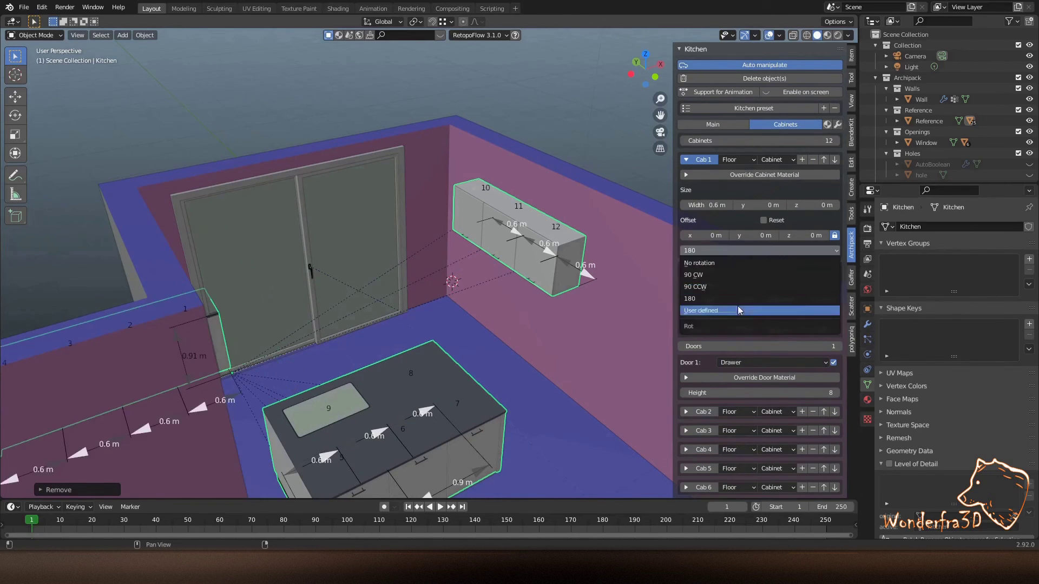
pyautogui.click(758, 281)
pyautogui.moveTo(487, 325); pyautogui.dragTo(514, 243, button='middle')
pyautogui.scroll(-4, 784, 379)
pyautogui.click(813, 468)
pyautogui.moveTo(567, 378); pyautogui.dragTo(595, 351, button='middle')
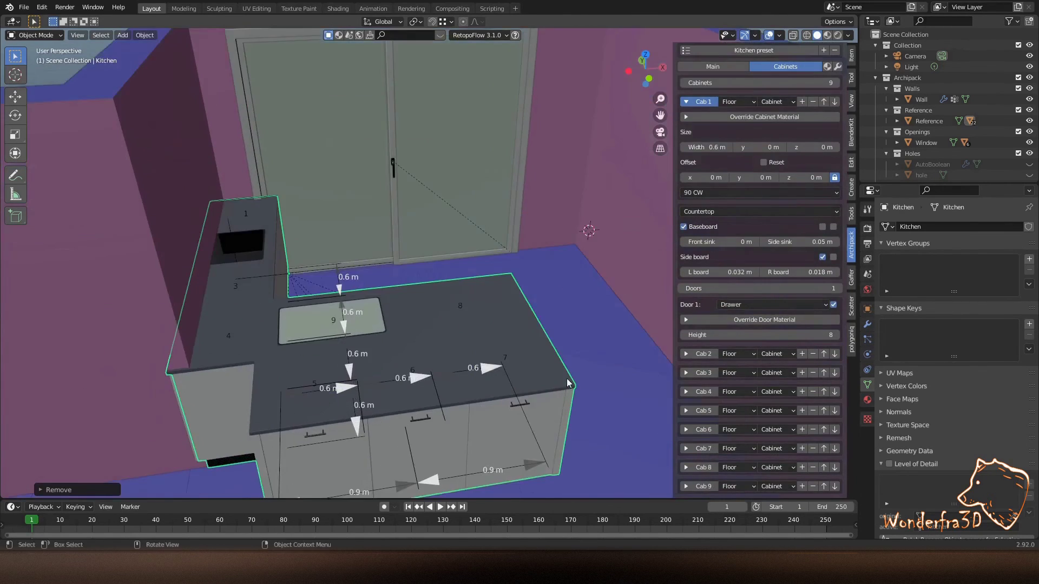
pyautogui.click(813, 392)
pyautogui.moveTo(541, 324); pyautogui.dragTo(595, 270, button='middle')
pyautogui.scroll(2, 794, 466)
pyautogui.click(813, 467)
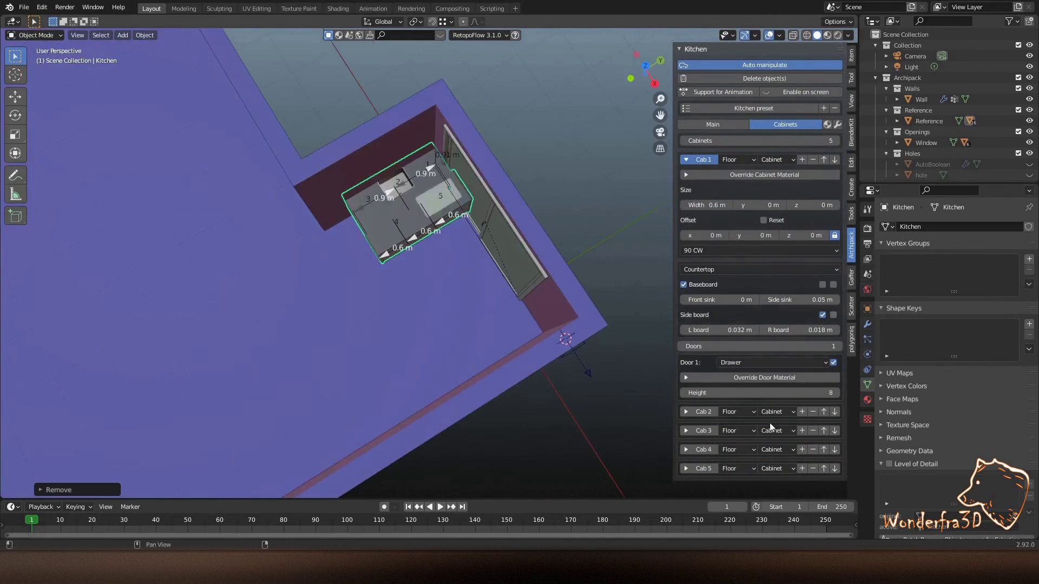
pyautogui.moveTo(769, 423)
pyautogui.mouseDown(button='middle')
pyautogui.moveTo(378, 271)
pyautogui.moveTo(351, 243)
pyautogui.moveTo(344, 278)
pyautogui.mouseUp(button='middle')
# Make the first cabinet a double-door unit.
pyautogui.scroll(-5, 797, 366)
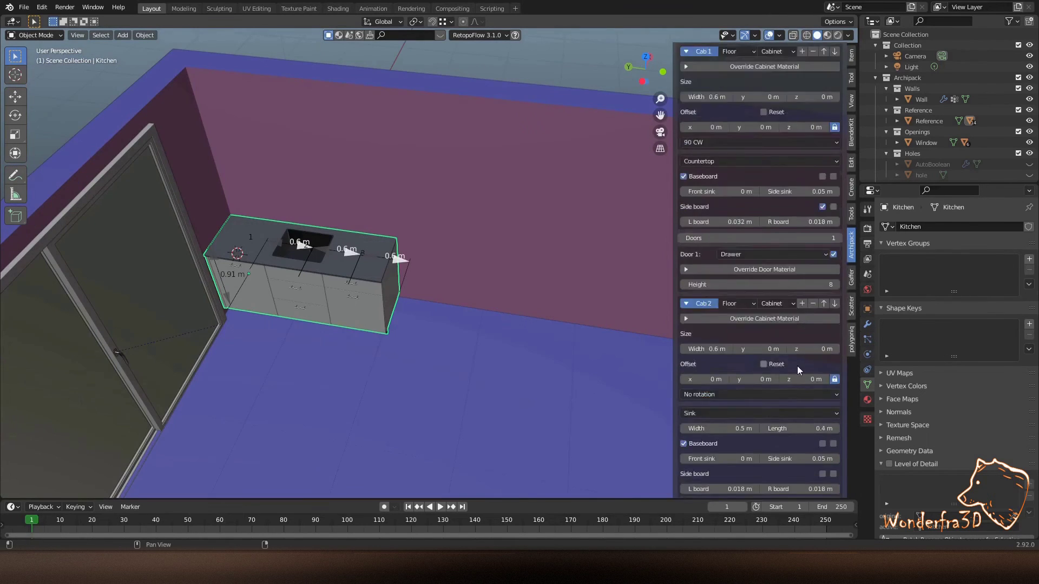
pyautogui.click(685, 195)
pyautogui.moveTo(704, 241); pyautogui.dragTo(711, 239)
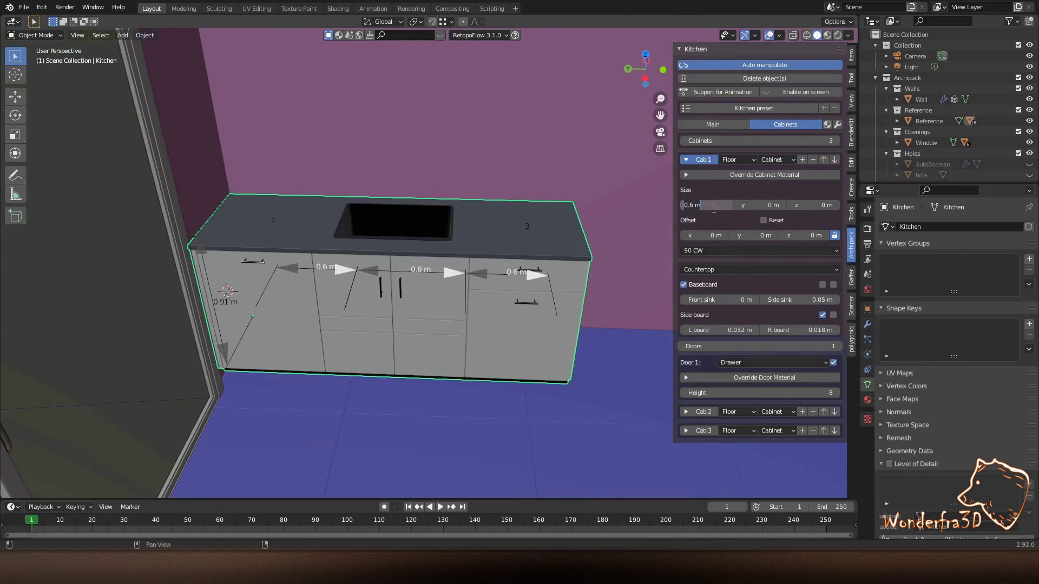
pyautogui.write('8')
pyautogui.click(736, 361)
pyautogui.click(750, 303)
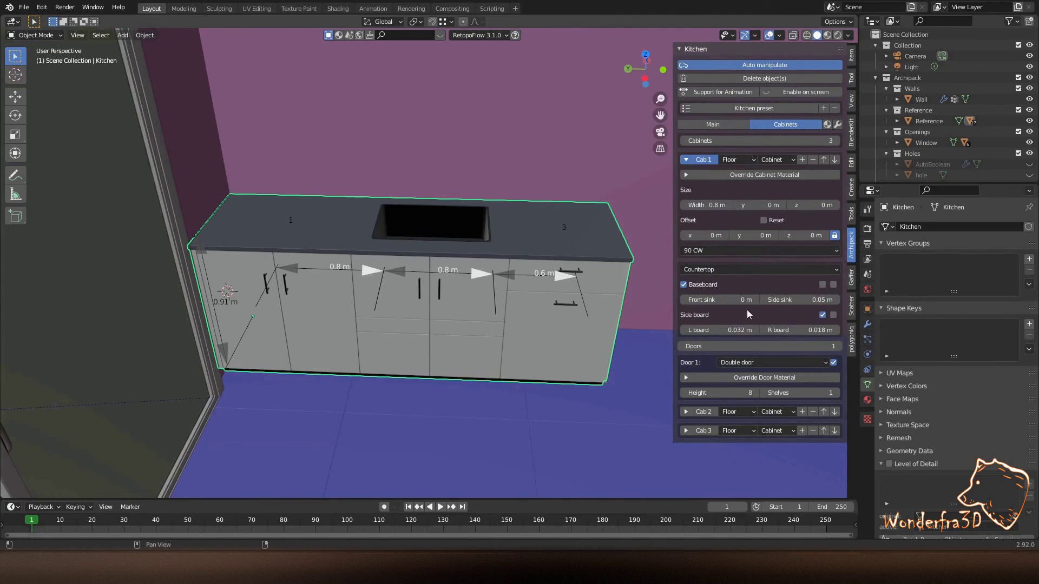
pyautogui.click(812, 363)
pyautogui.click(833, 362)
# Widen the third cabinet to 0.8 m and move it down the cabinet list.
pyautogui.click(685, 412)
pyautogui.scroll(-10, 834, 339)
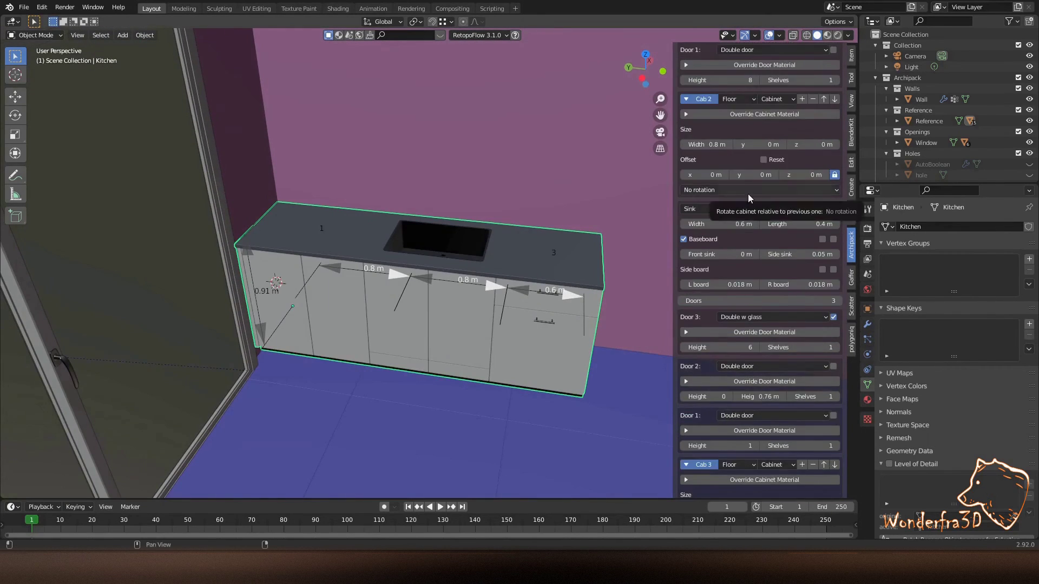
pyautogui.scroll(7, 688, 165)
pyautogui.scroll(-3, 795, 468)
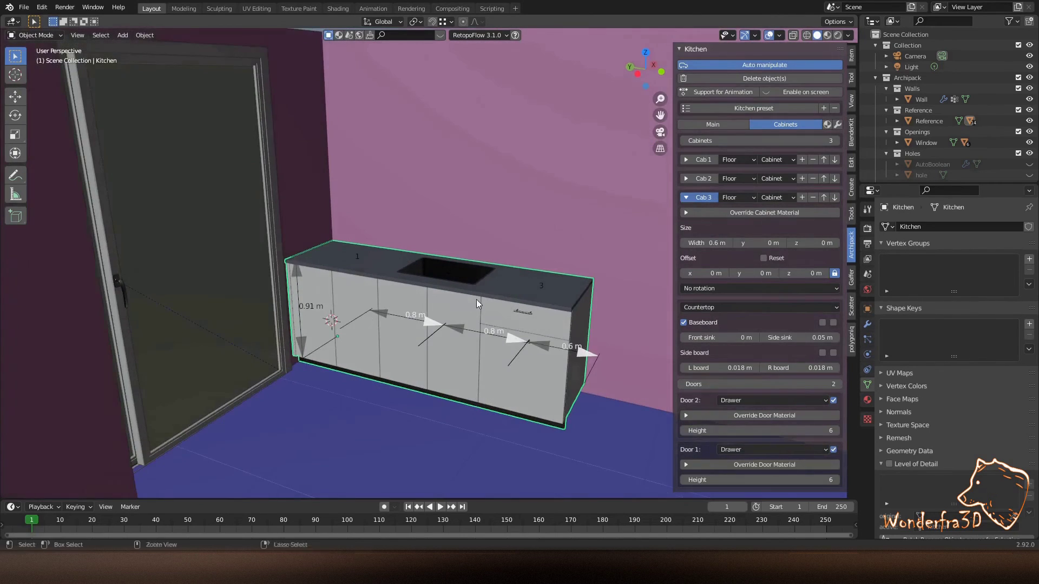
pyautogui.moveTo(708, 242); pyautogui.dragTo(725, 242)
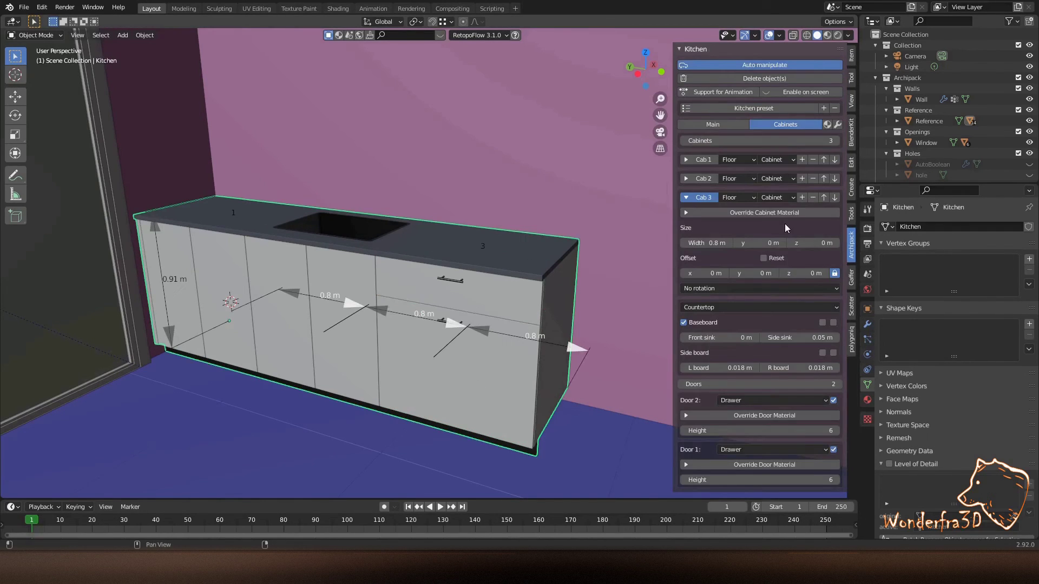
pyautogui.click(836, 141)
pyautogui.hotkey('ctrl', 'z')
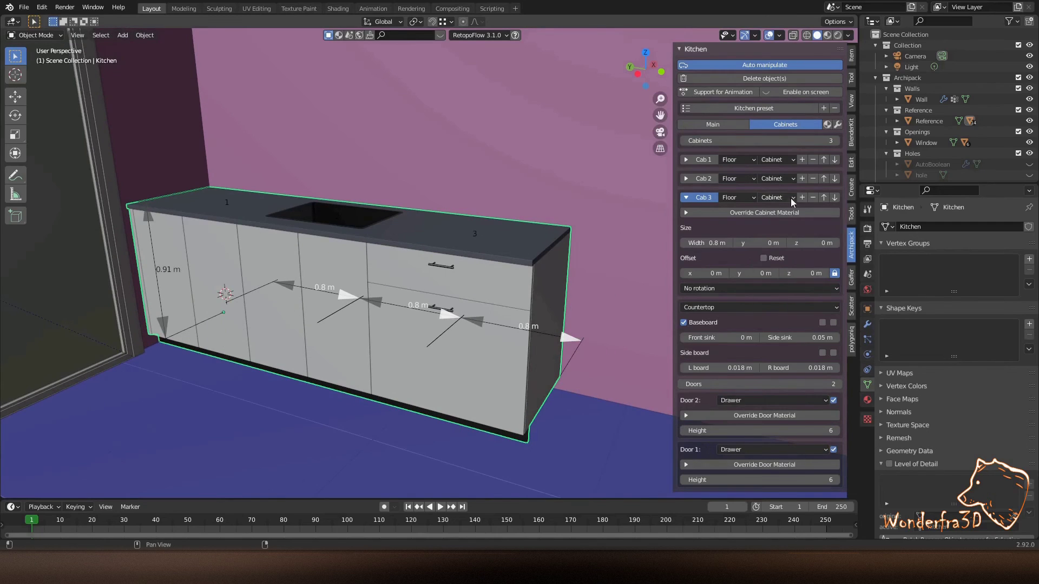
pyautogui.click(834, 198)
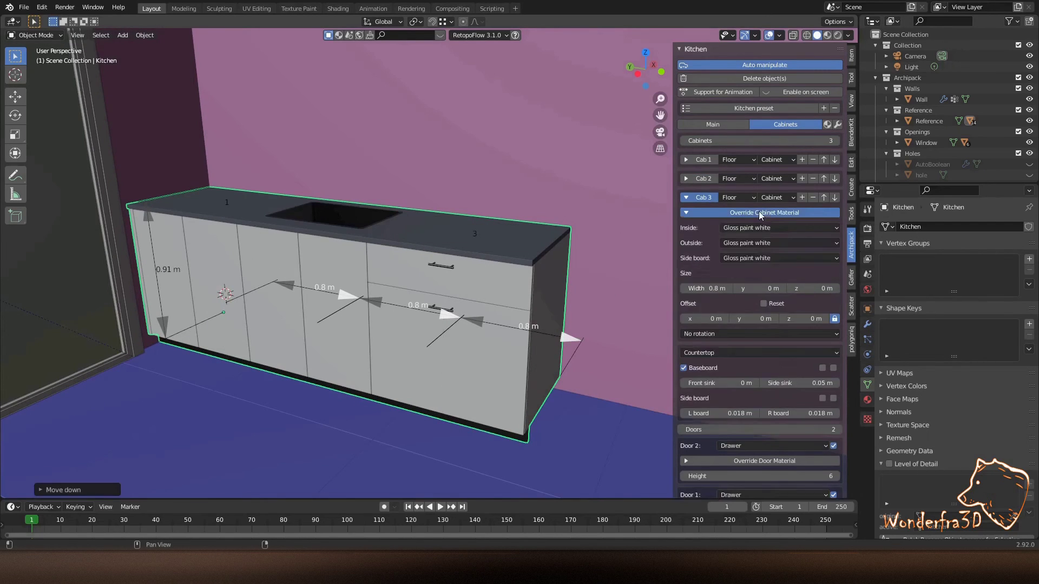
pyautogui.click(713, 125)
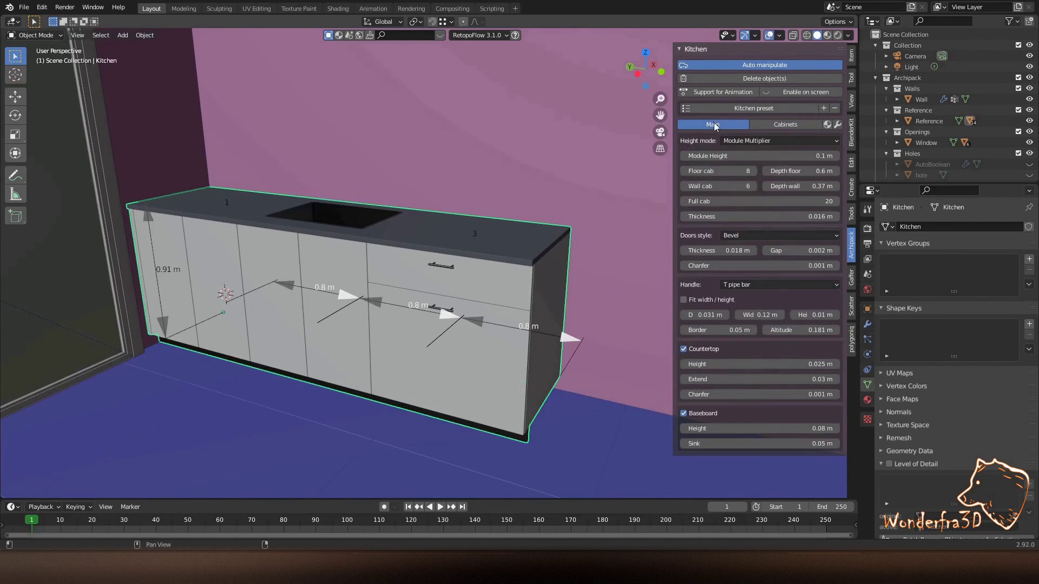
# Keep Bevel doors, set the handle style, and remove one cabinet from the run.
pyautogui.click(742, 259)
pyautogui.click(749, 235)
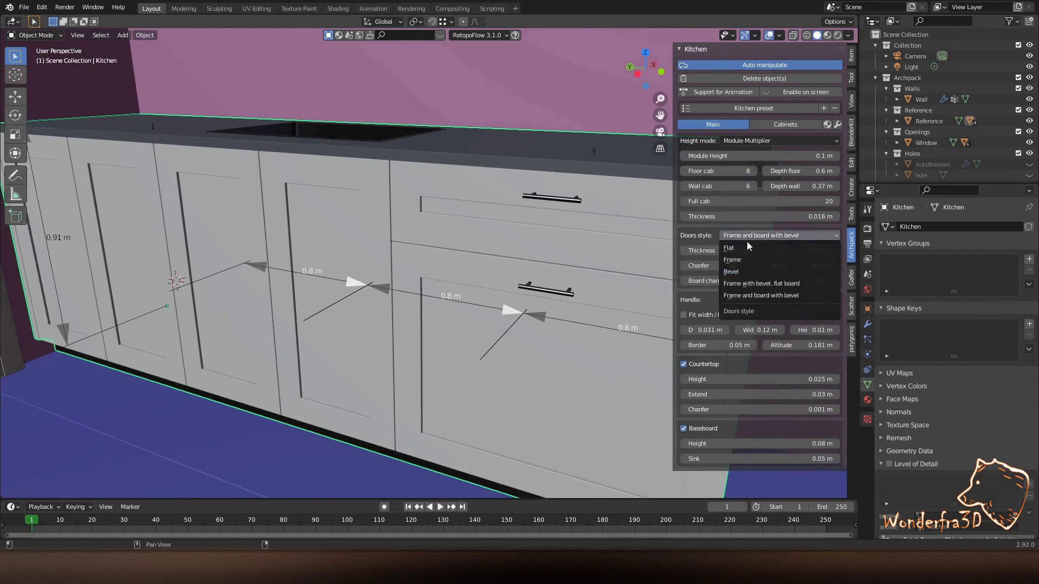
pyautogui.click(732, 271)
pyautogui.click(761, 284)
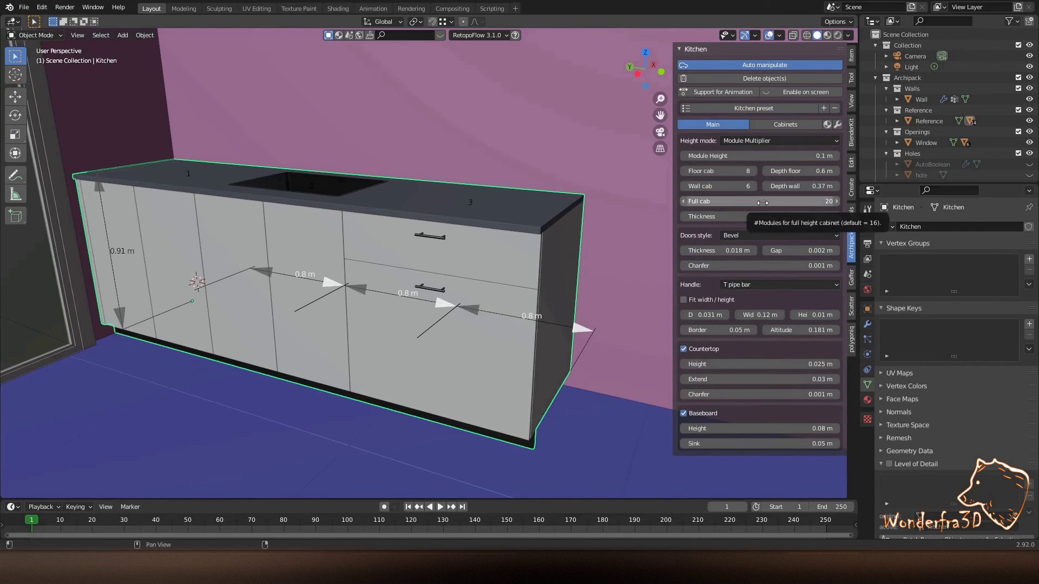
pyautogui.click(790, 126)
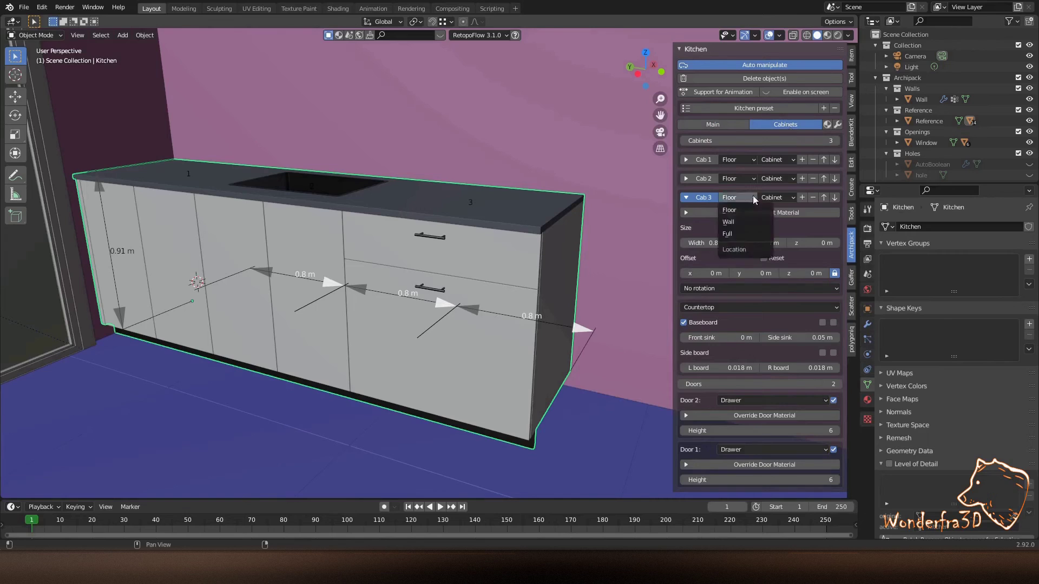
pyautogui.click(720, 210)
pyautogui.click(688, 201)
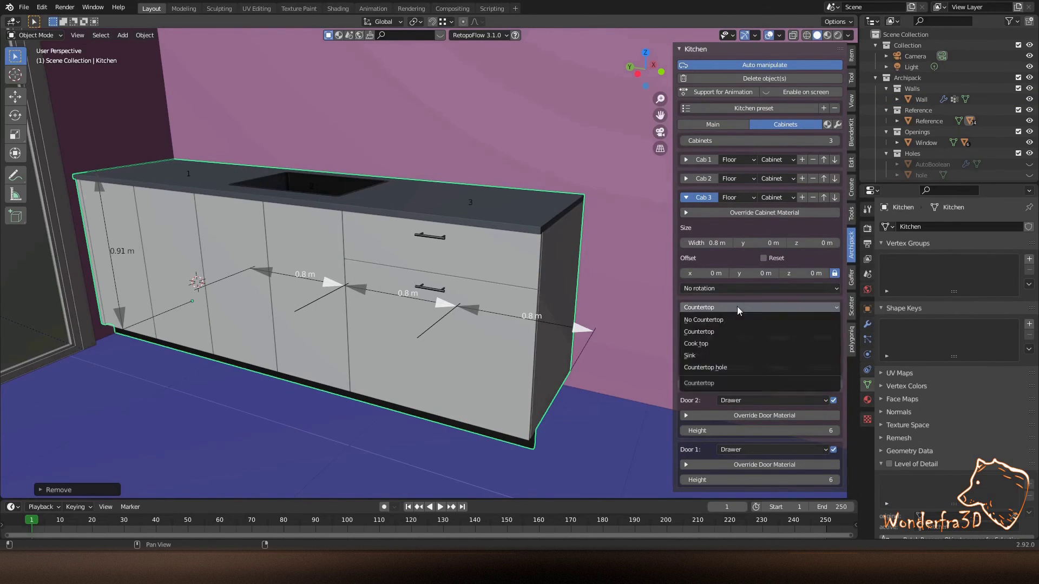
# Add a side board and shorten the drawer fronts to 0.27 m.
pyautogui.click(823, 354)
pyautogui.scroll(-2, 680, 389)
pyautogui.click(758, 358)
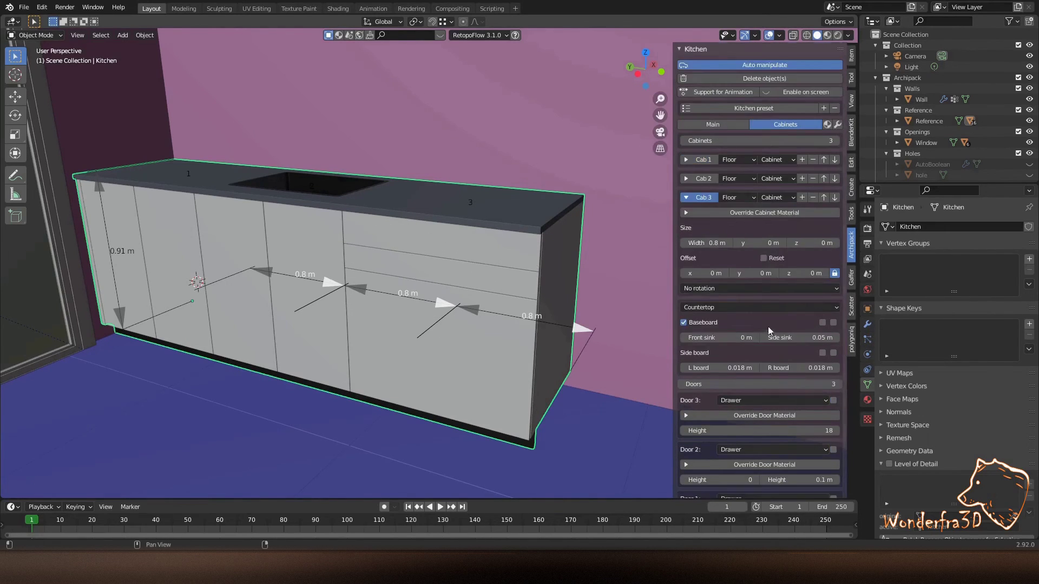
pyautogui.moveTo(792, 488); pyautogui.dragTo(769, 488)
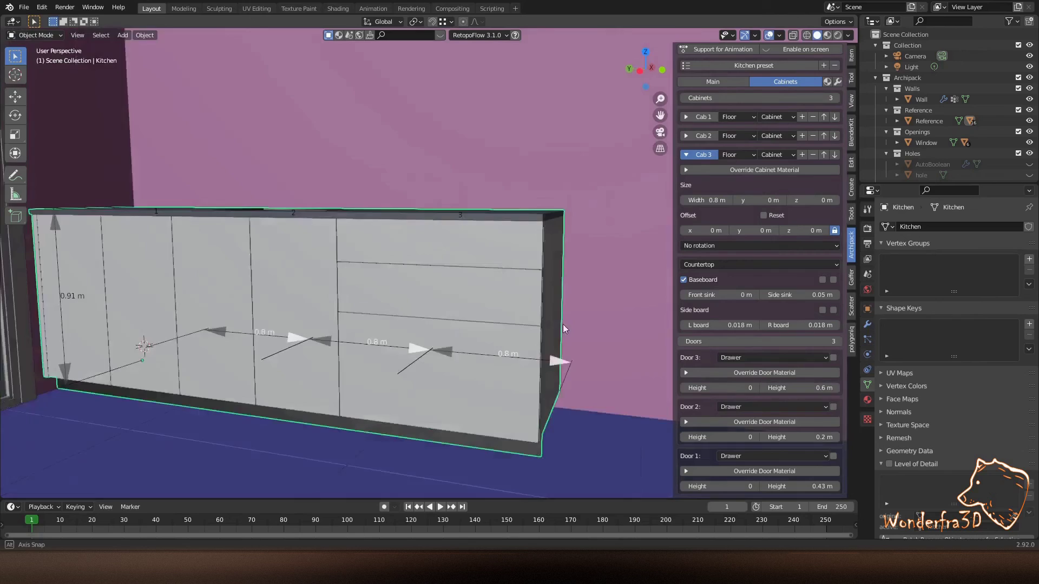
pyautogui.moveTo(800, 437); pyautogui.dragTo(811, 437)
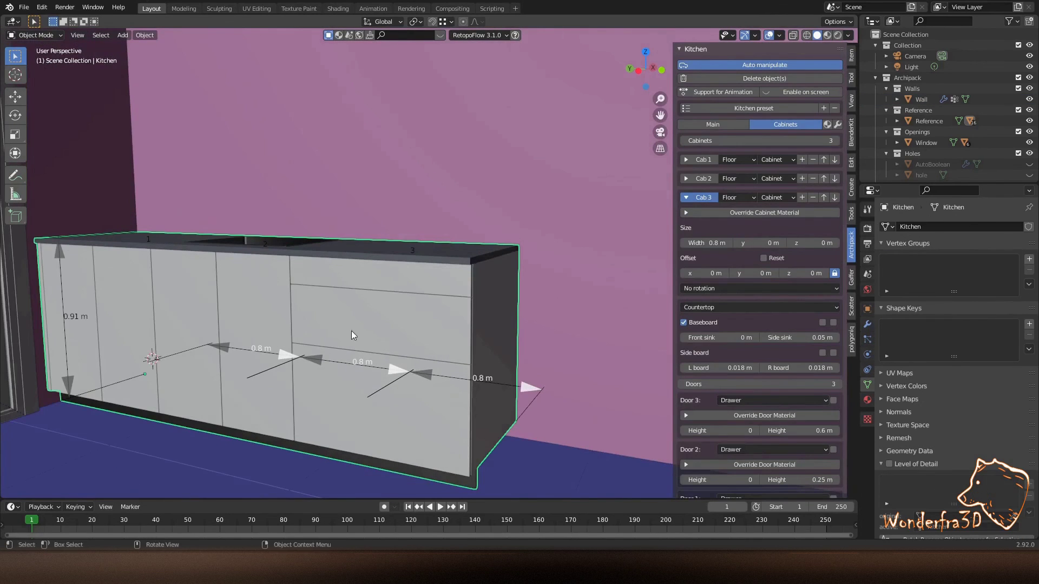
# Expand the run to five cabinets and browse materials for Ceiling.001.
pyautogui.click(802, 198)
pyautogui.click(801, 216)
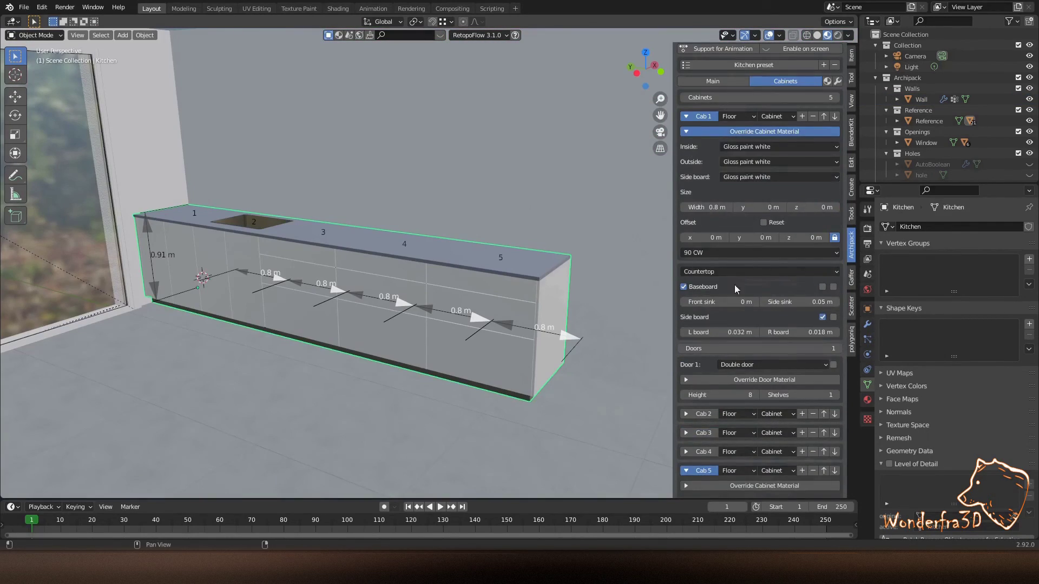
pyautogui.click(867, 400)
pyautogui.click(887, 348)
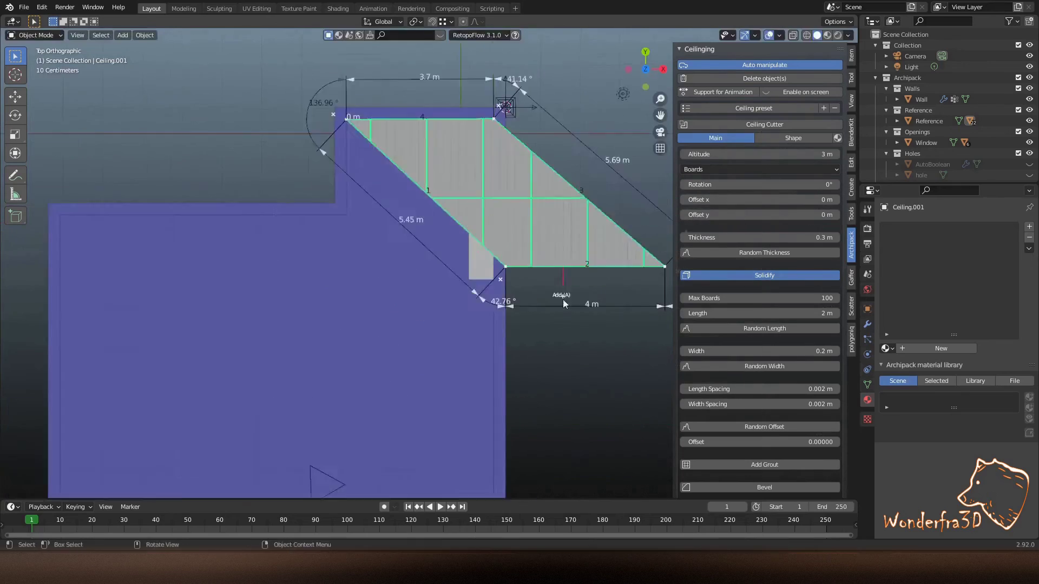
# Set Ceiling.001's altitude to 2.7 m with the Matt paint white material.
pyautogui.moveTo(234, 223); pyautogui.dragTo(361, 315, button='middle')
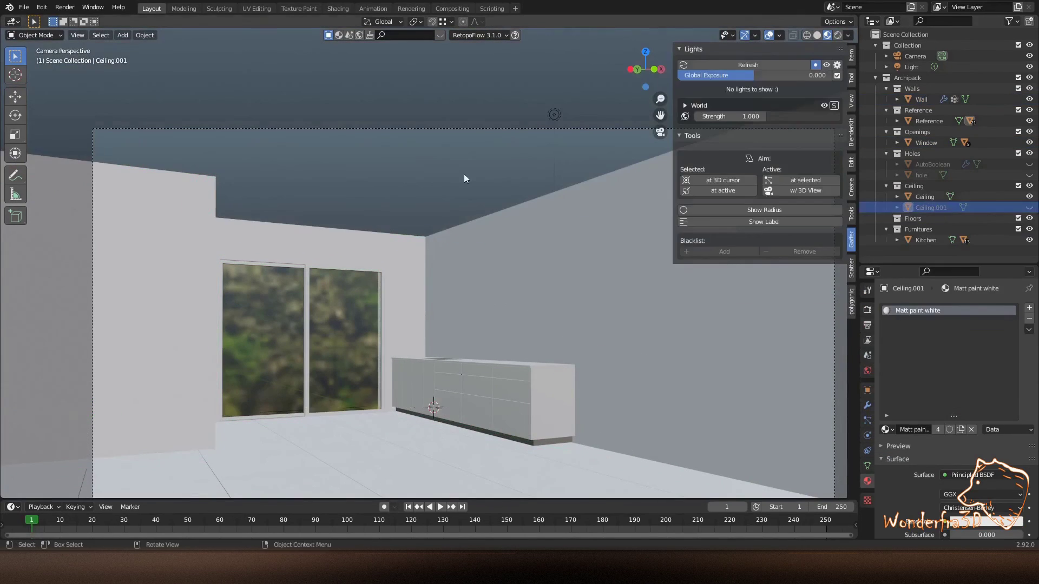
# Set a wall size value to 7, then add Kitchen.001 from the kitchen presets.
pyautogui.click(787, 182)
pyautogui.write('7')
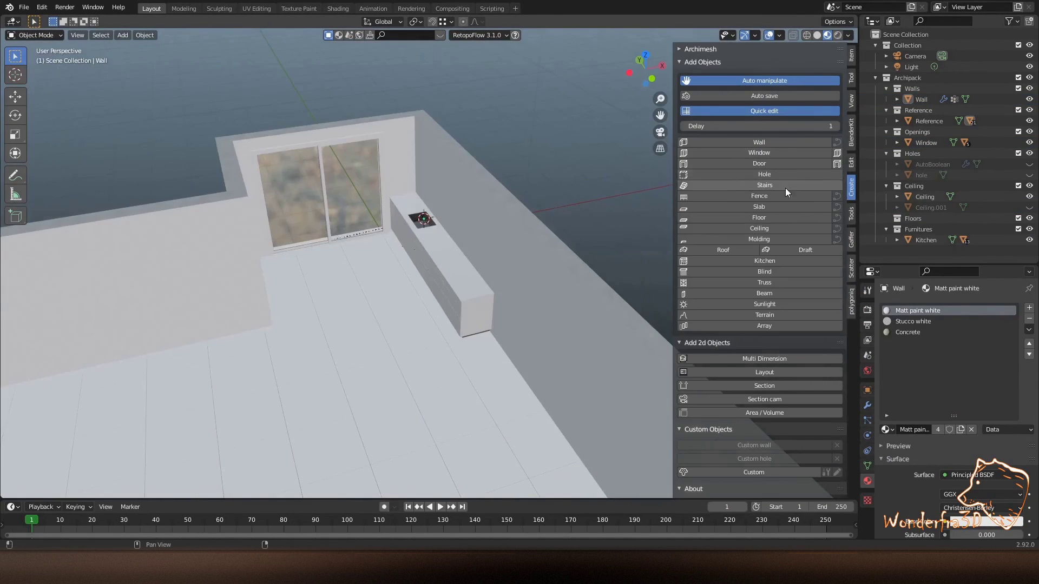
pyautogui.click(777, 261)
pyautogui.click(585, 106)
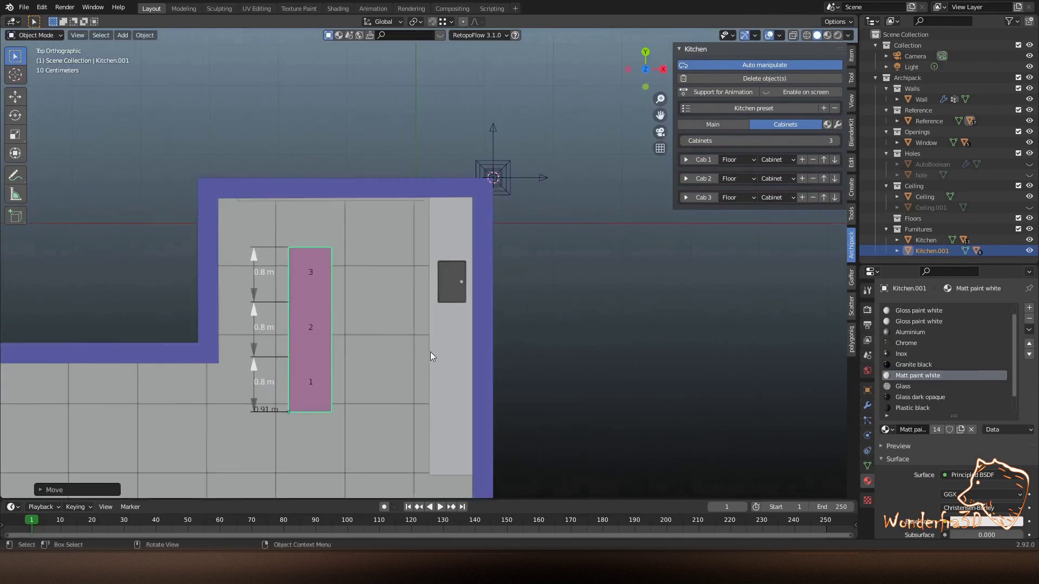
# Check Kitchen.001's placement in wireframe view and review its transform values.
pyautogui.scroll(3, 431, 356)
pyautogui.hotkey('shift', 'z')
pyautogui.keyDown('shift'); pyautogui.moveTo(420, 344); pyautogui.dragTo(541, 313, button='middle'); pyautogui.keyUp('shift')
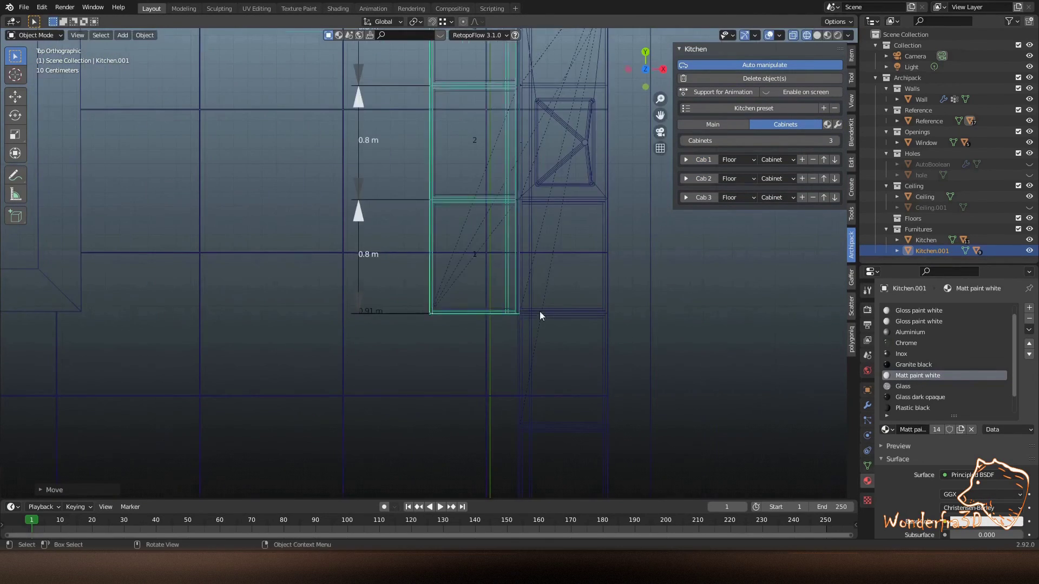
pyautogui.scroll(3, 538, 258)
pyautogui.scroll(-3, 537, 259)
pyautogui.moveTo(527, 400)
pyautogui.mouseDown(button='middle')
pyautogui.moveTo(472, 342)
pyautogui.moveTo(401, 400)
pyautogui.moveTo(411, 378)
pyautogui.mouseUp(button='middle')
pyautogui.hotkey('shift', 'z')
pyautogui.press('KP_Decimal')
pyautogui.click(851, 56)
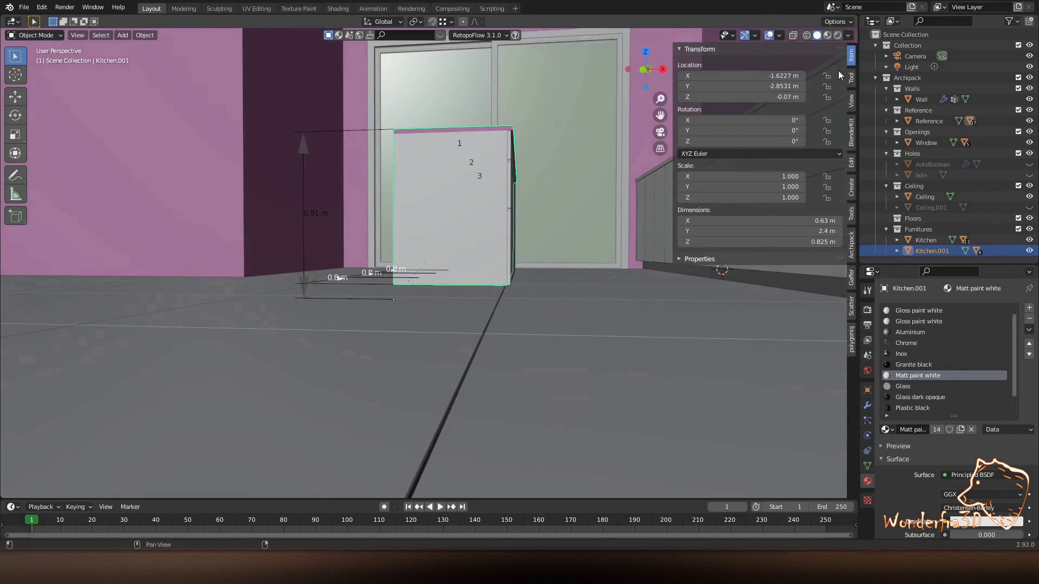
pyautogui.click(851, 244)
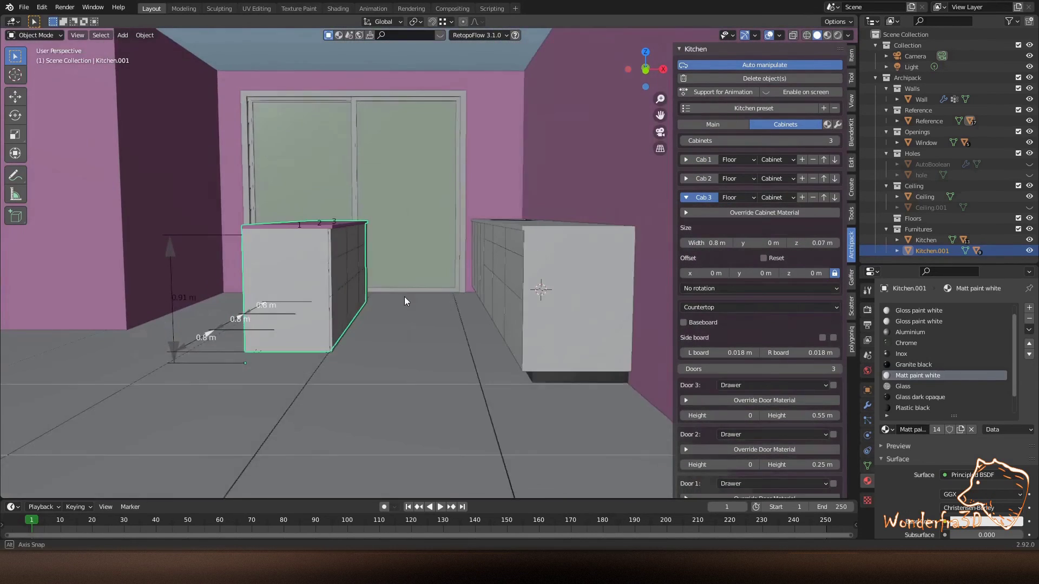
pyautogui.moveTo(388, 272); pyautogui.dragTo(377, 286, button='middle')
# Cut a cook top into the second cabinet and adjust its height mode and depth.
pyautogui.click(728, 288)
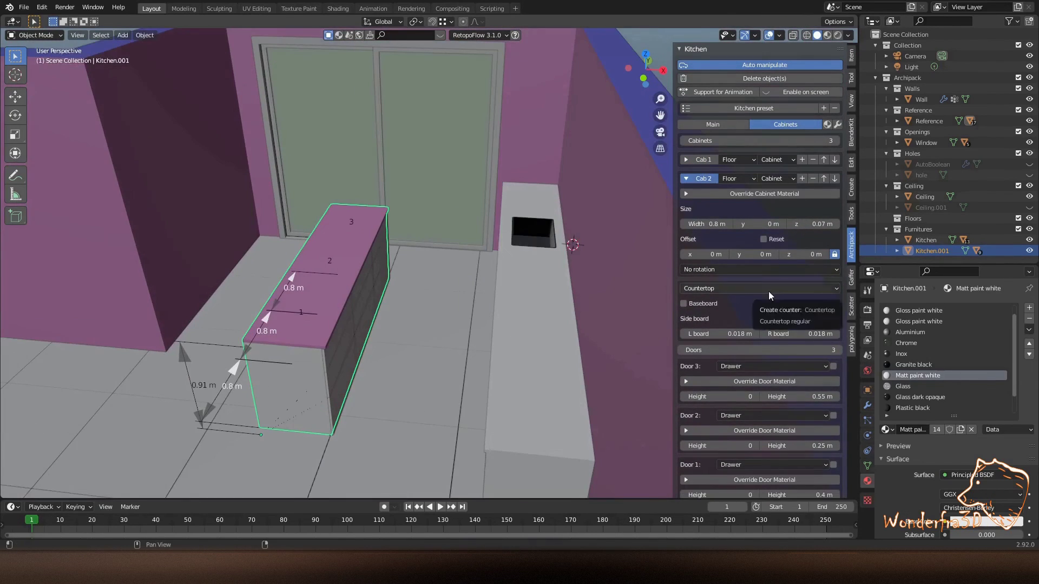
pyautogui.click(728, 327)
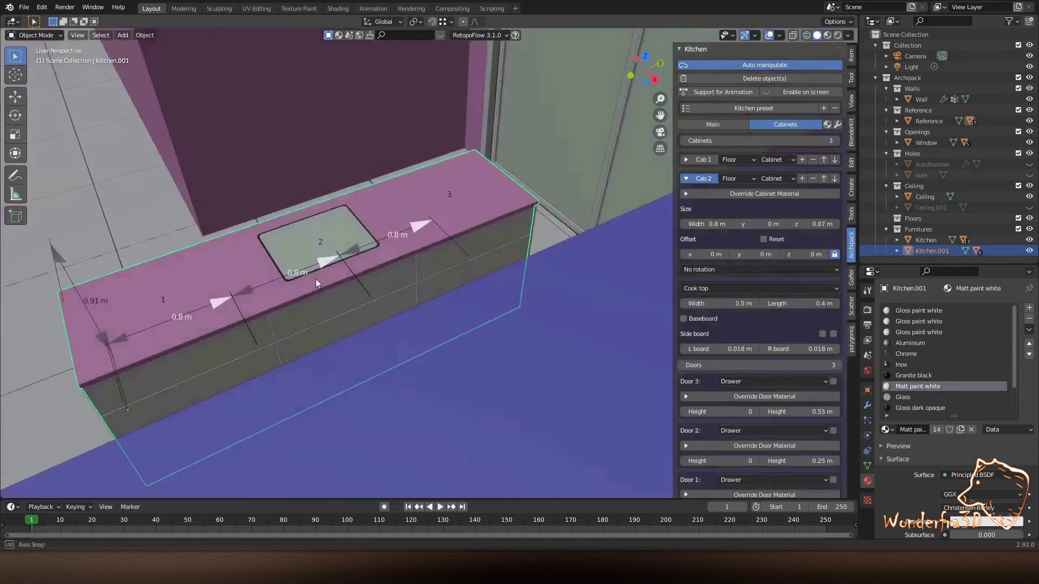
pyautogui.click(712, 124)
pyautogui.click(746, 140)
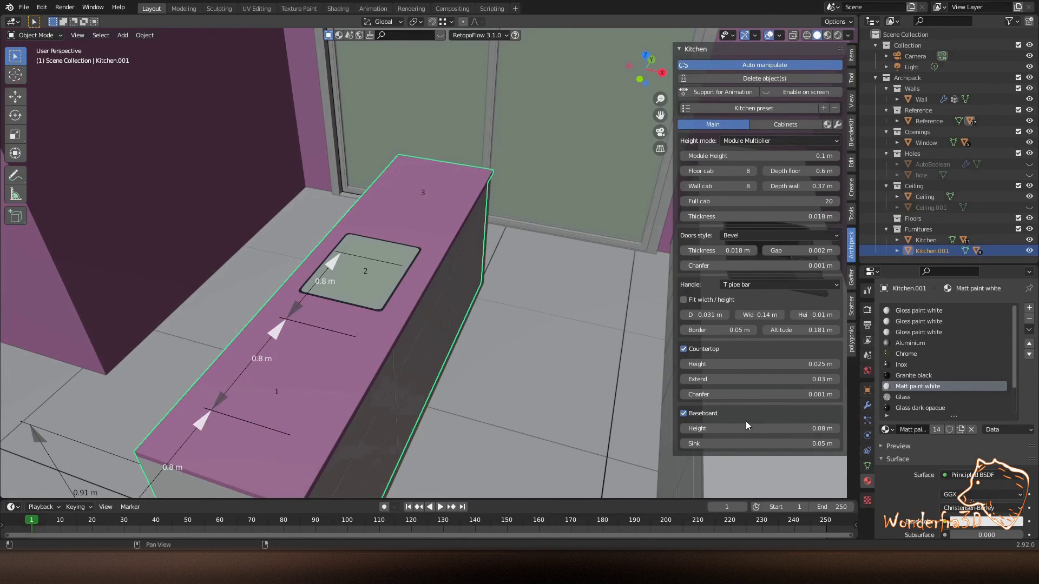
pyautogui.click(787, 125)
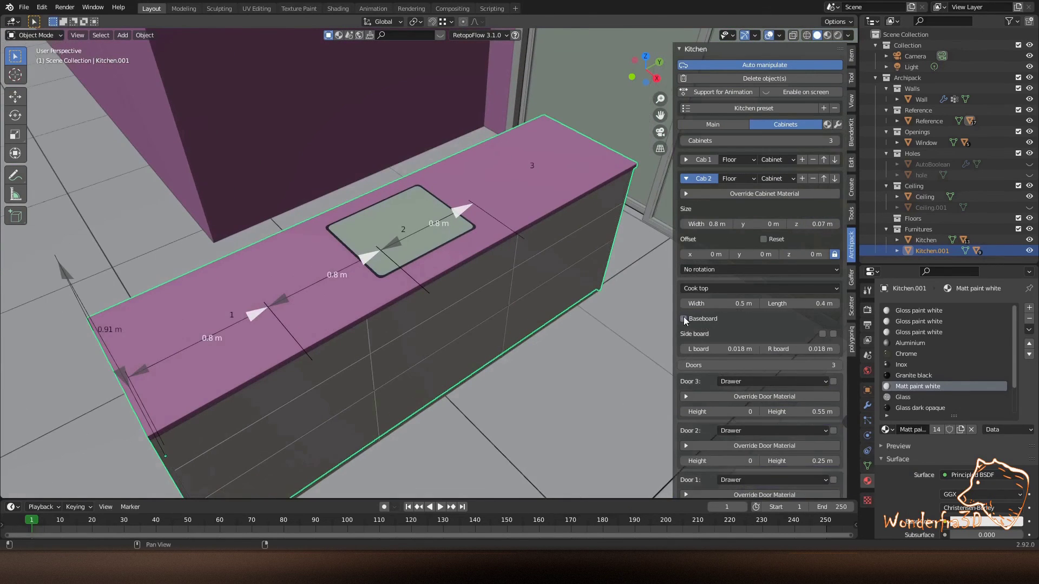
pyautogui.press('KP_7')
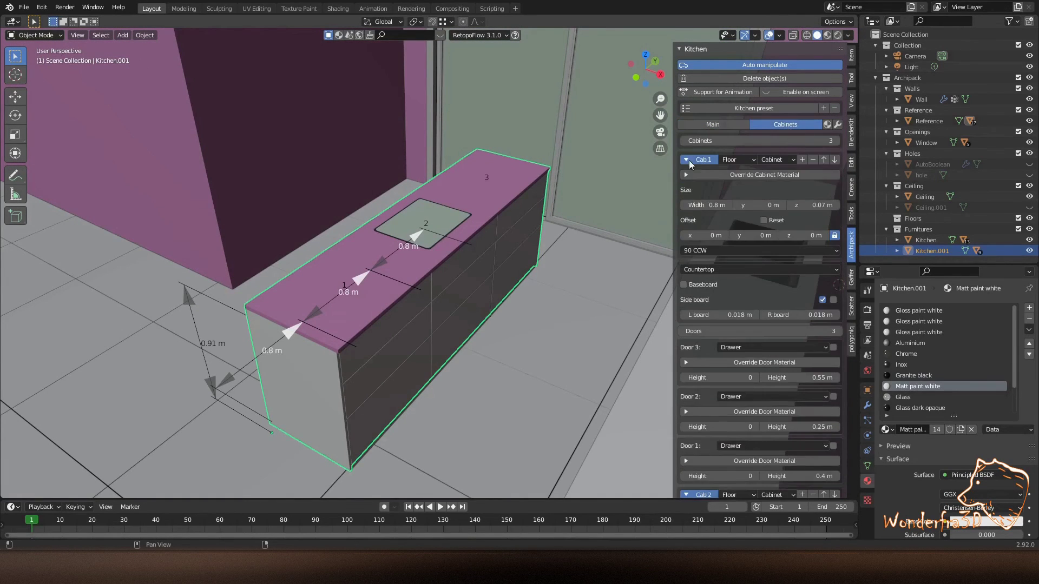
pyautogui.click(764, 205)
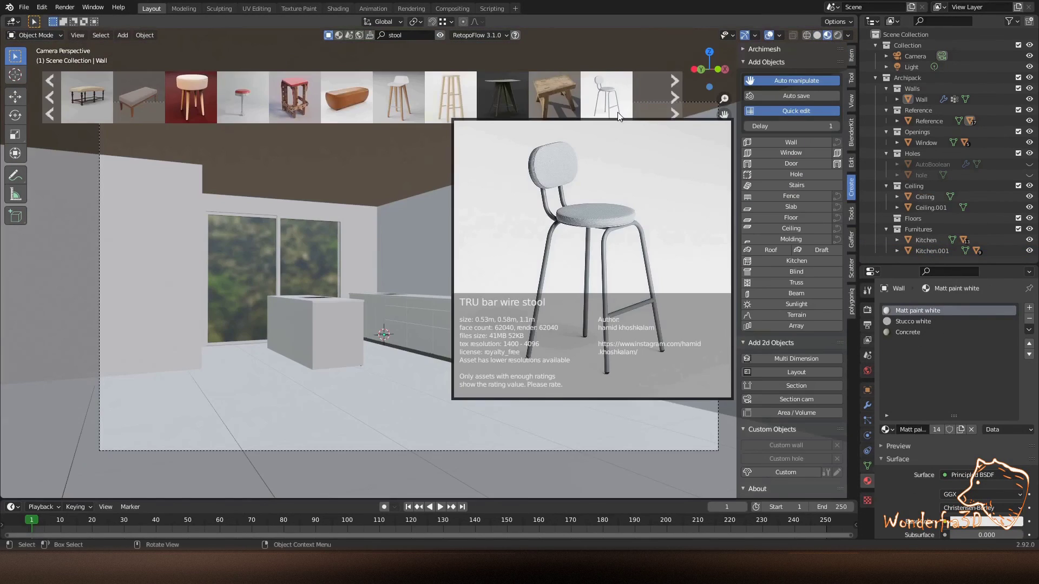
# Place TRU bar wire stools beside the island and edit the main run's countertop.
pyautogui.moveTo(618, 116); pyautogui.dragTo(270, 373)
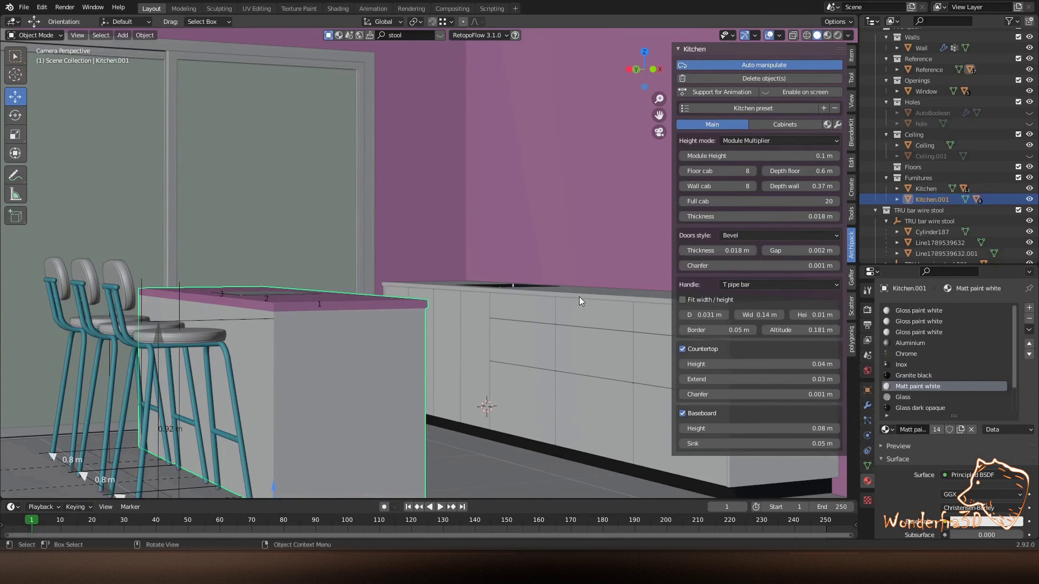
pyautogui.click(579, 296)
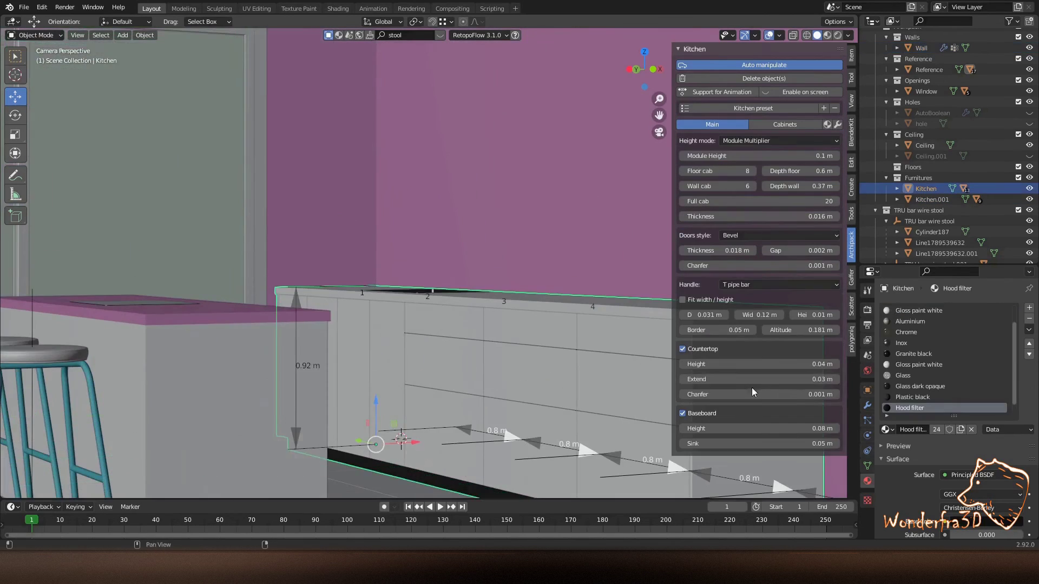
pyautogui.moveTo(433, 271); pyautogui.dragTo(278, 299, button='middle')
pyautogui.click(707, 394)
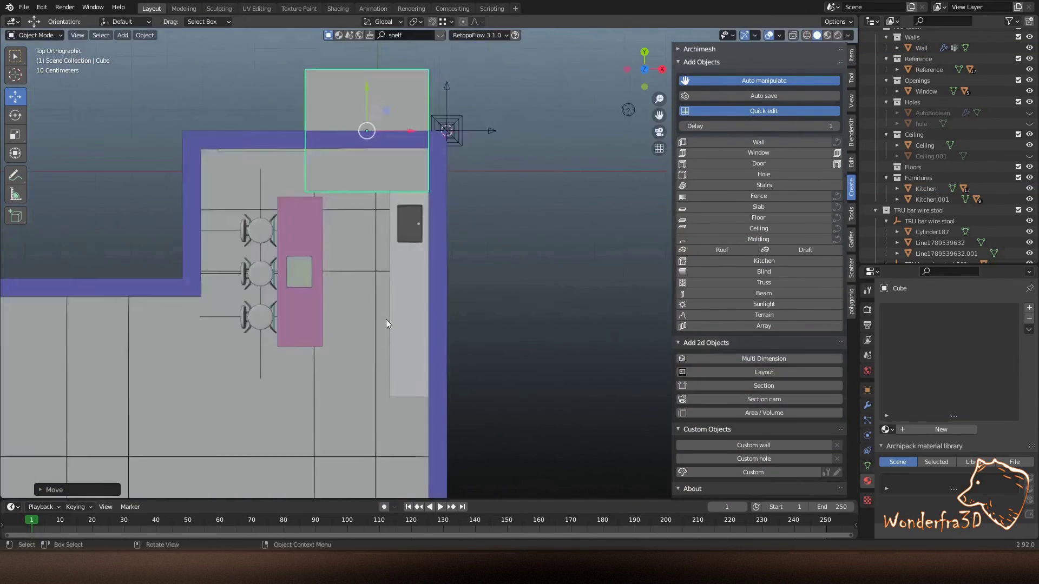
# Scale the new cube to 0.2 along X and move it against the wall.
pyautogui.scroll(3, 386, 324)
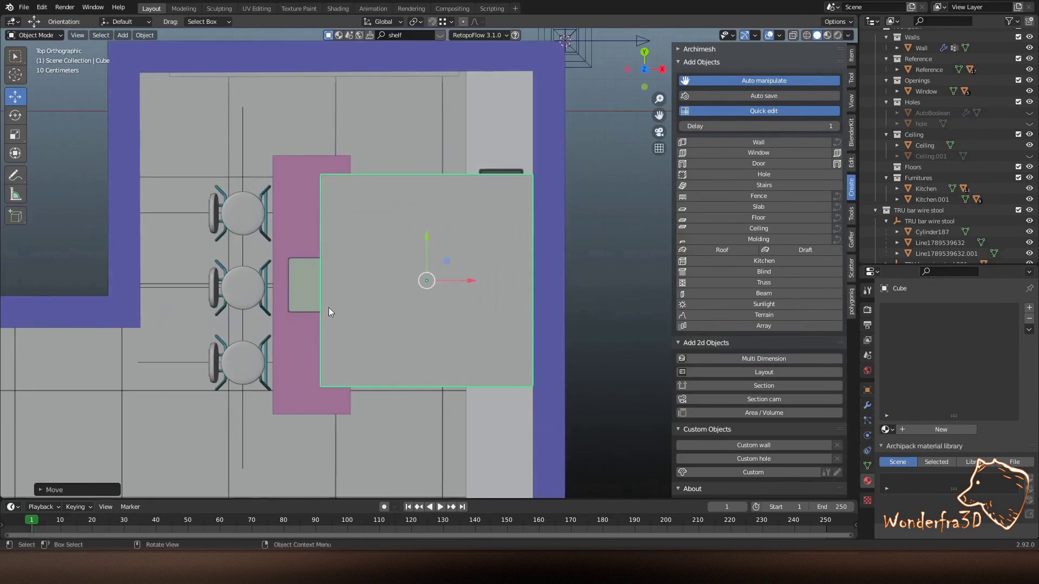
pyautogui.press('s')
pyautogui.press('x')
pyautogui.press('0')
pyautogui.press('.')
pyautogui.press('2')
pyautogui.press('Return')
pyautogui.press('g')
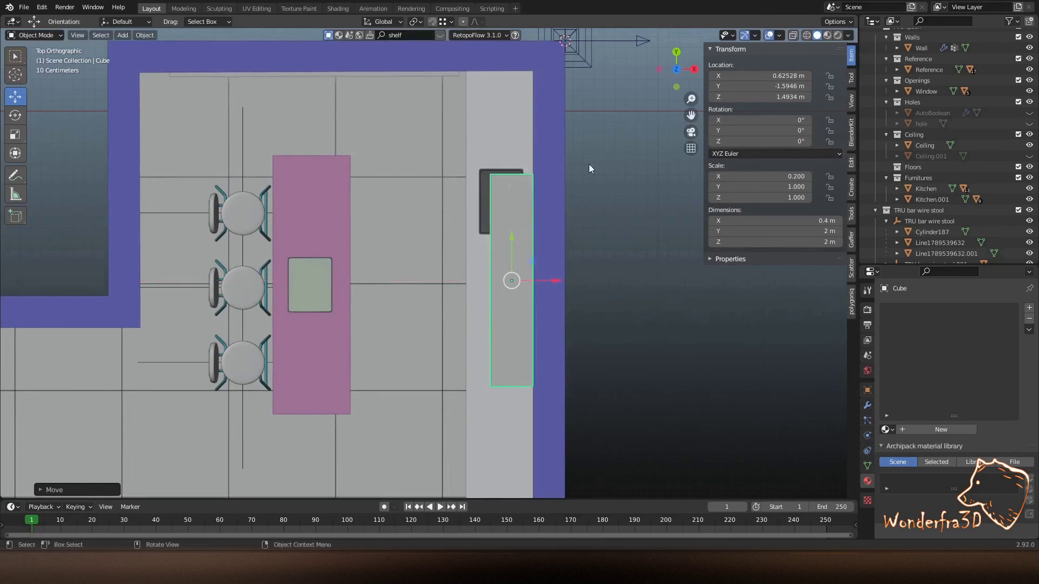
# Set the shelf box's Z dimension to 0.5 m.
pyautogui.moveTo(589, 169)
pyautogui.mouseDown(button='middle')
pyautogui.moveTo(483, 273)
pyautogui.moveTo(541, 418)
pyautogui.mouseUp(button='middle')
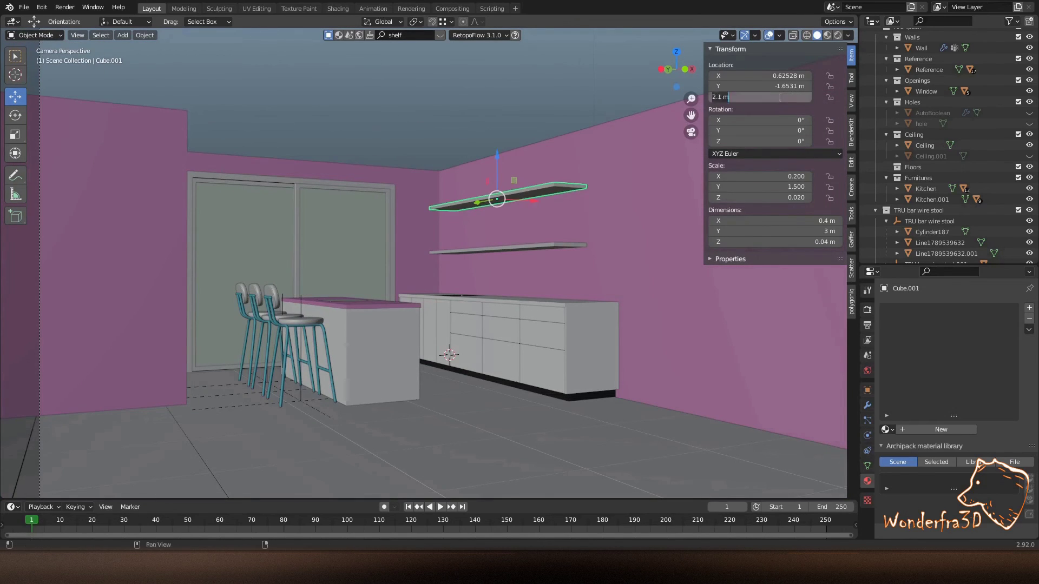
pyautogui.moveTo(620, 97); pyautogui.dragTo(504, 244, button='middle')
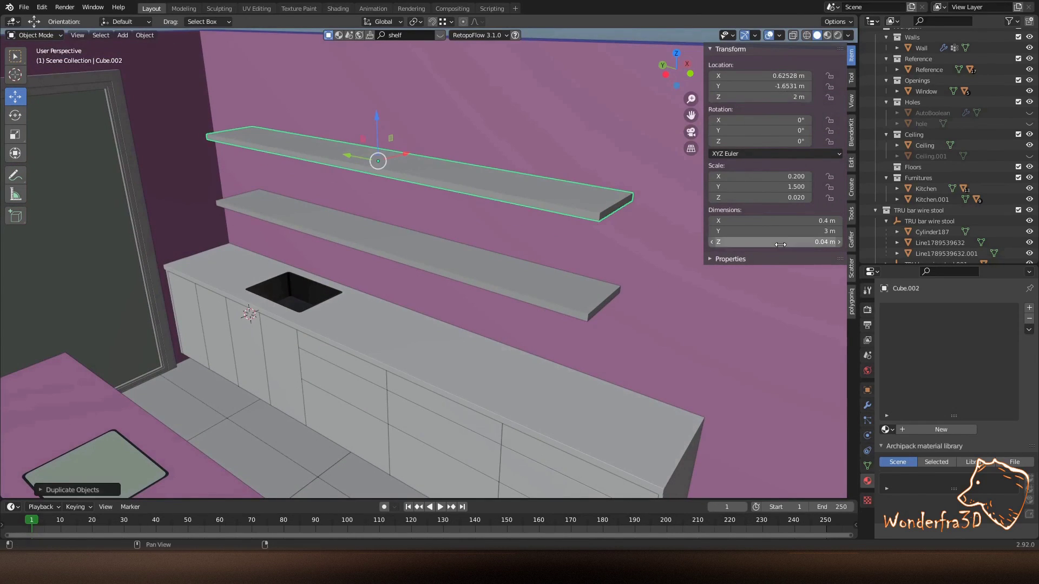
pyautogui.click(780, 244)
pyautogui.write('0.5')
pyautogui.press('Return')
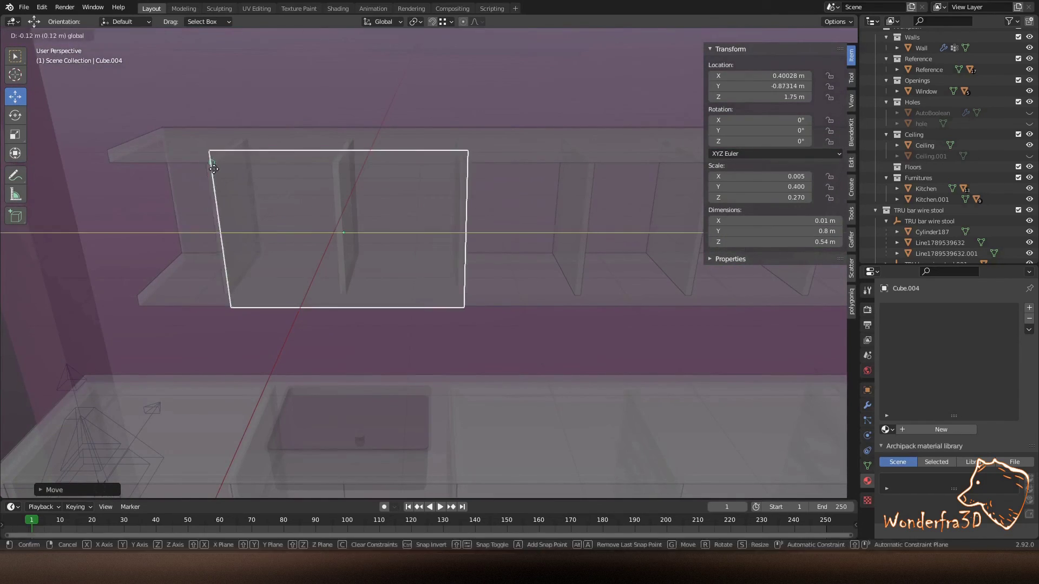
# Place the divider, save the file, and give a back panel 0.005 m thickness.
pyautogui.click(524, 269)
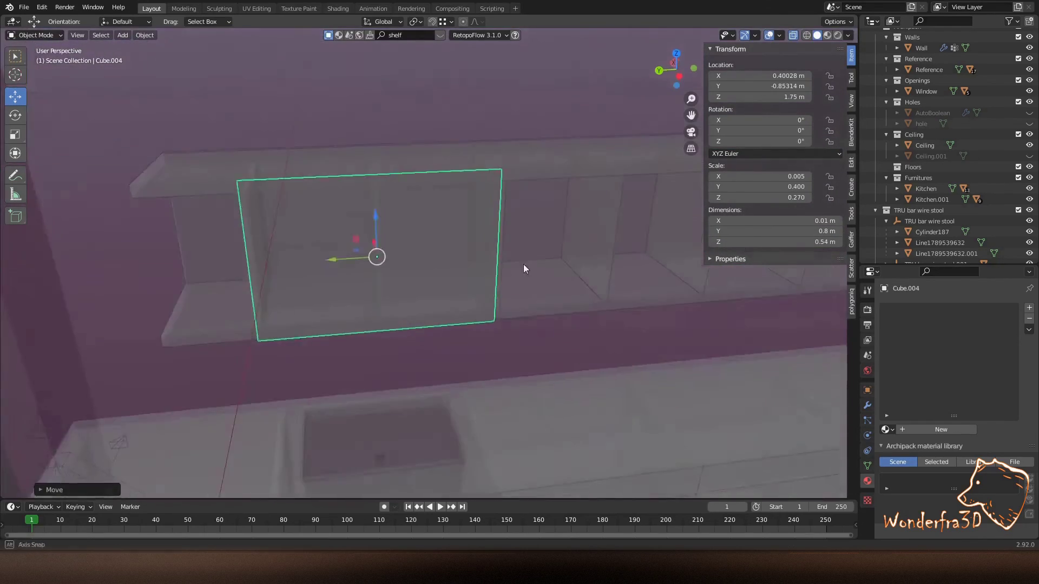
pyautogui.press('KP_7')
pyautogui.hotkey('ctrl', 's')
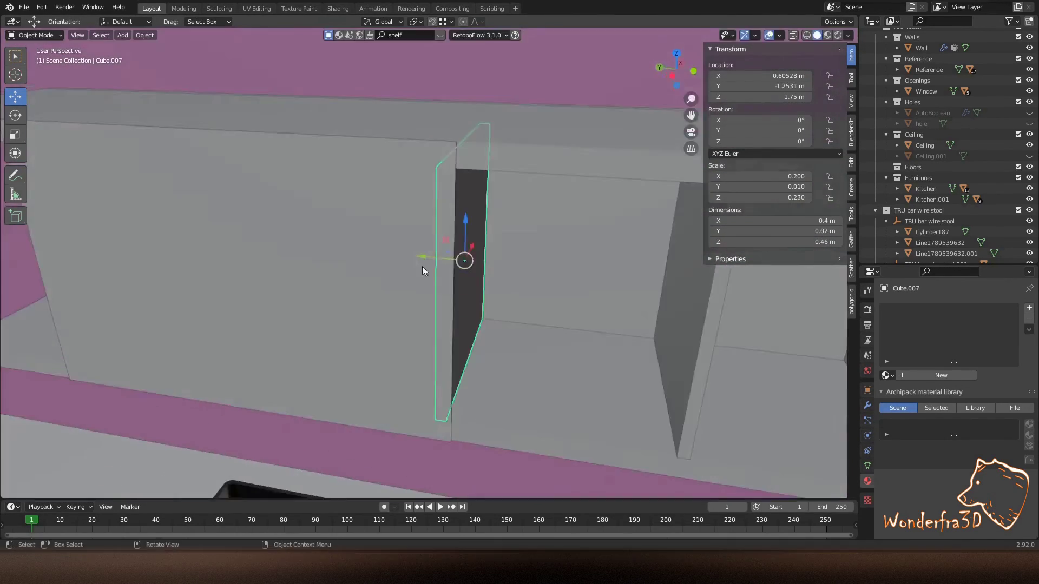
pyautogui.hotkey('ctrl', 's')
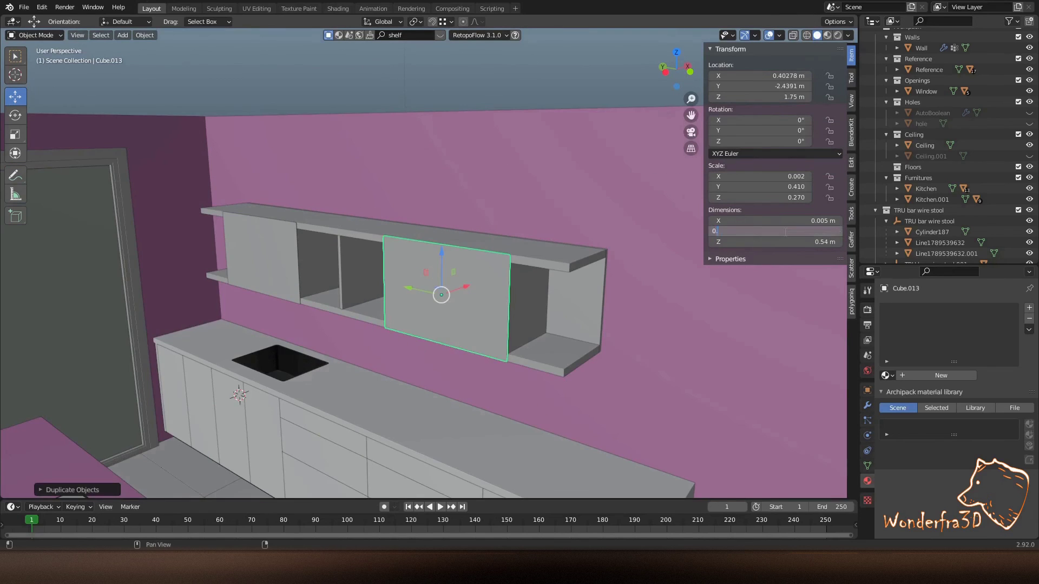
pyautogui.write('05 m')
pyautogui.press('Return')
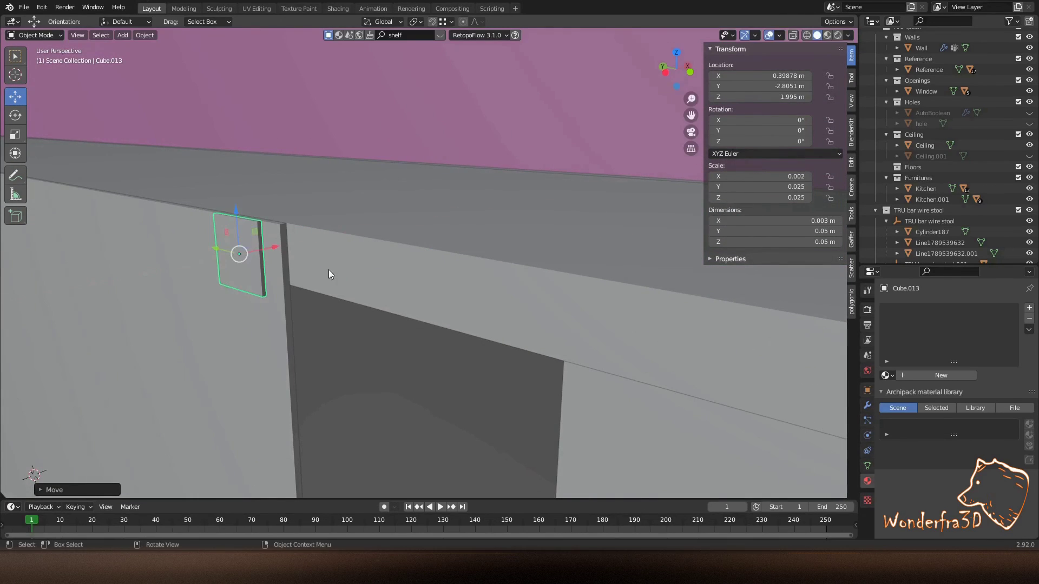
pyautogui.press('Tab')
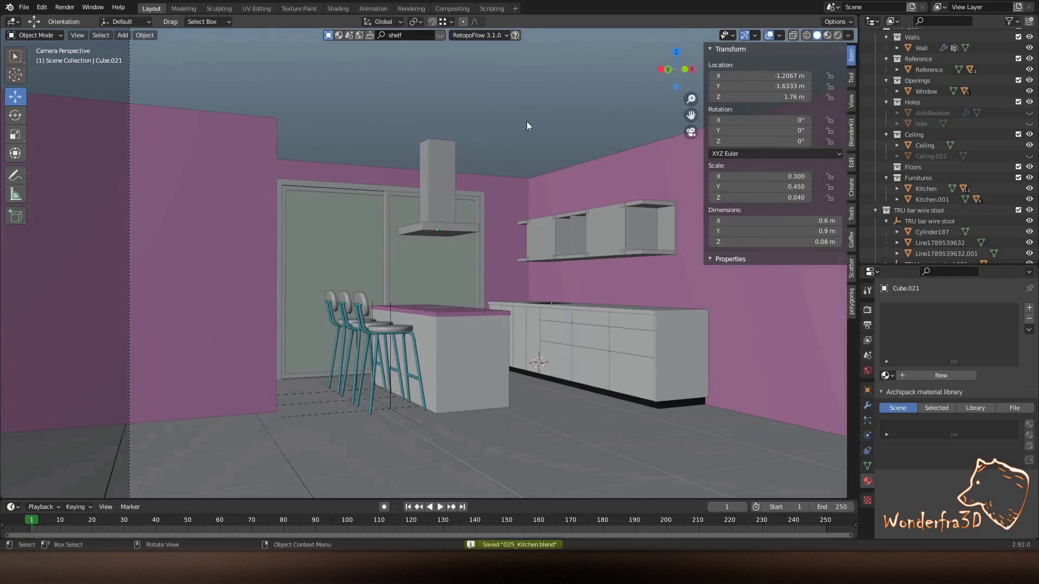
# Place a BlenderKit socket on the wall above the counter and save the file.
pyautogui.click(1030, 157)
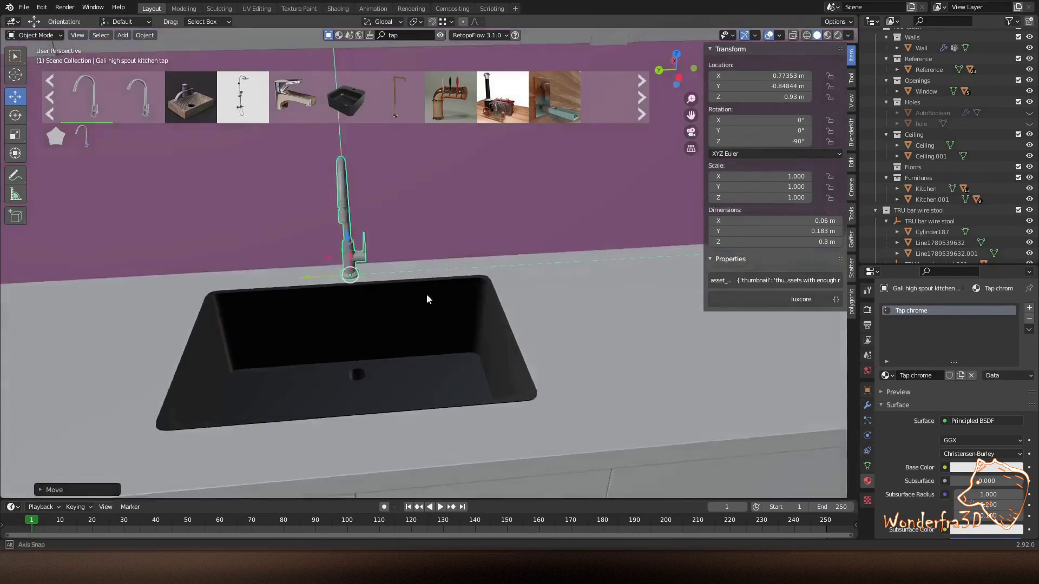
pyautogui.hotkey('ctrl', 's')
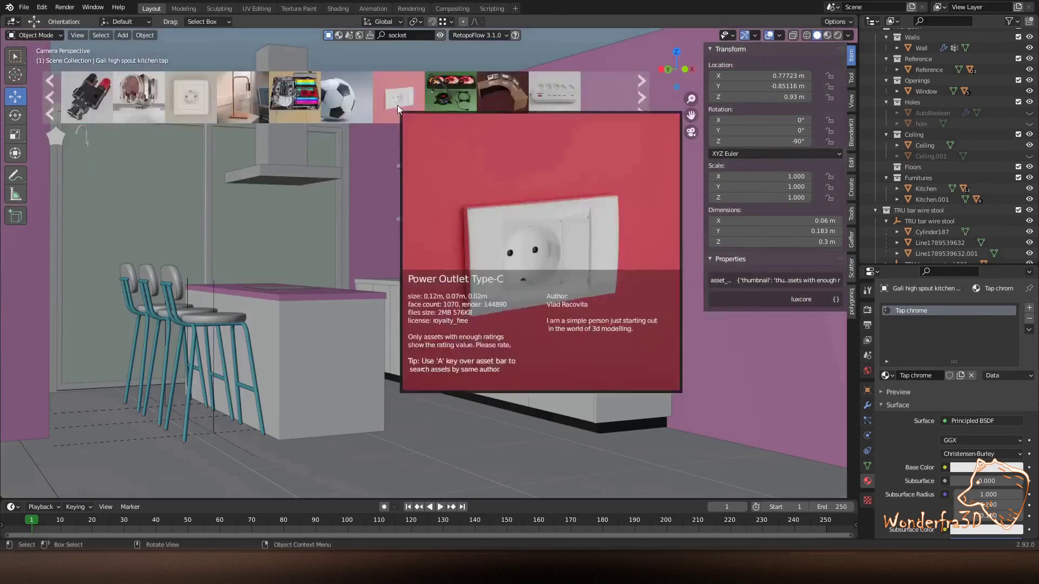
pyautogui.moveTo(191, 98); pyautogui.dragTo(535, 264)
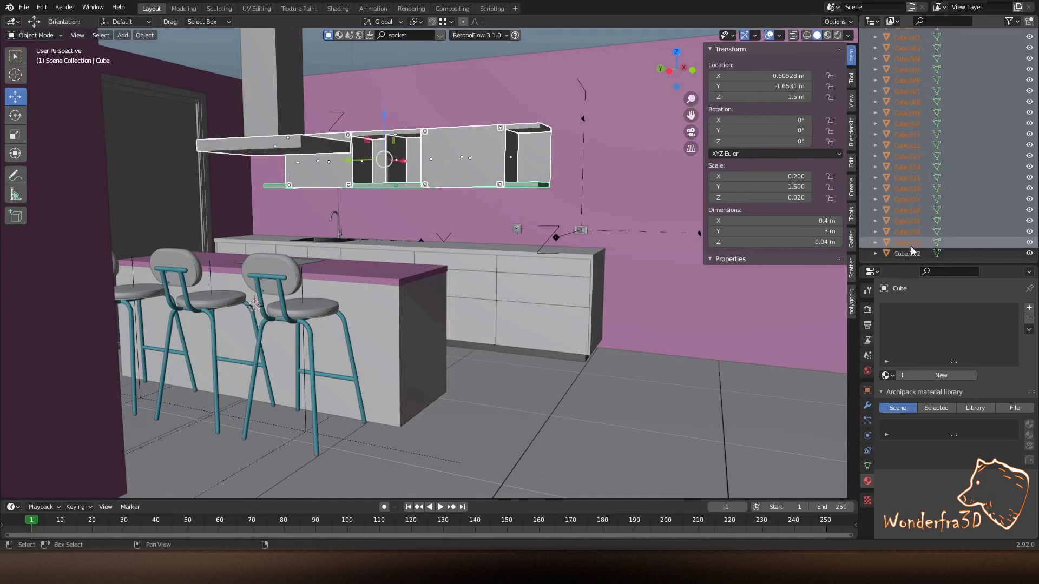
pyautogui.scroll(5, 920, 227)
pyautogui.click(875, 124)
pyautogui.hotkey('ctrl', 's')
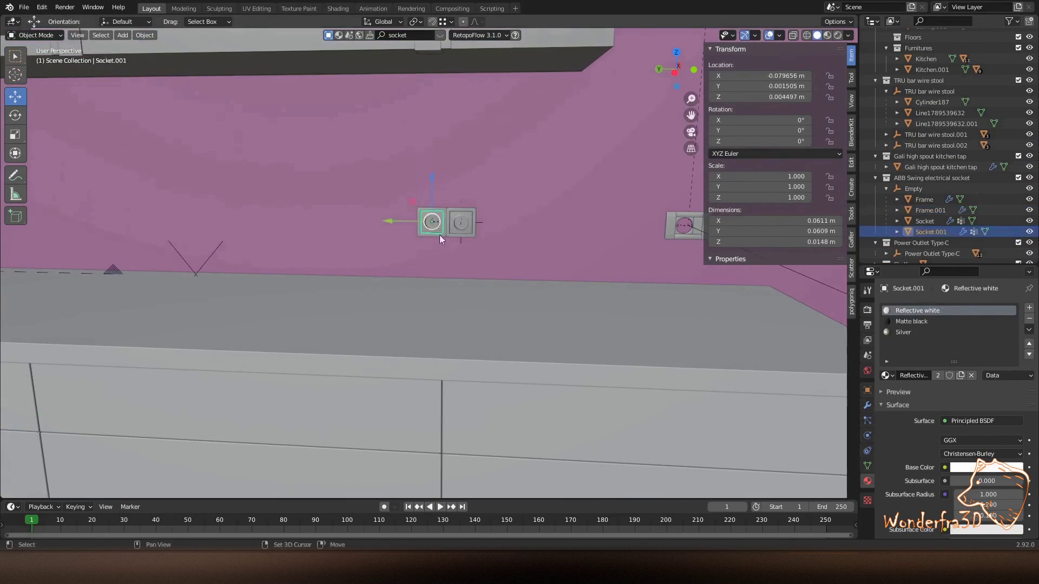
# Position the second socket beside the first and place a light switch on the wall.
pyautogui.moveTo(459, 226); pyautogui.dragTo(422, 212)
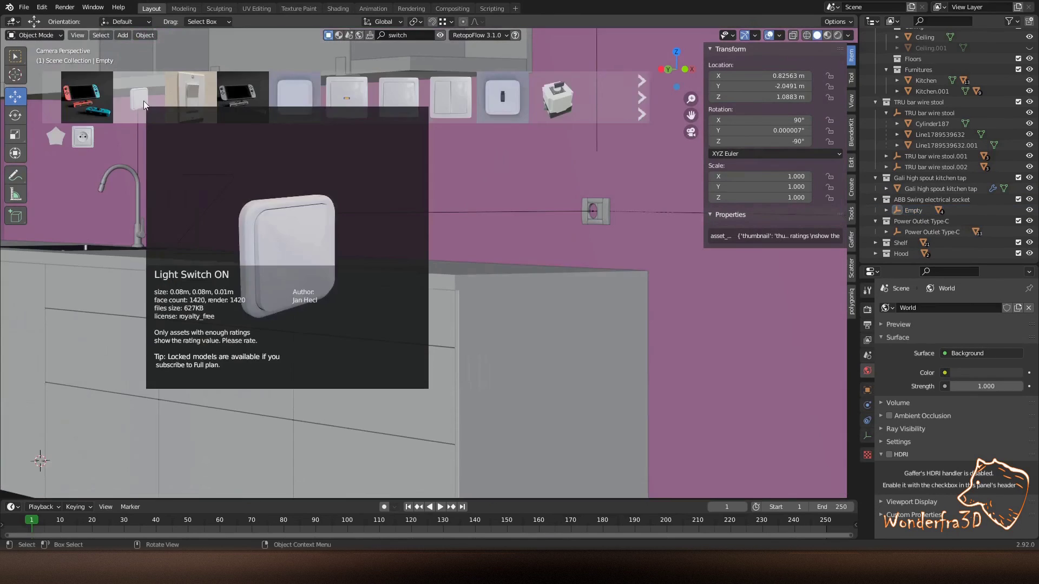
pyautogui.moveTo(631, 217); pyautogui.dragTo(633, 215)
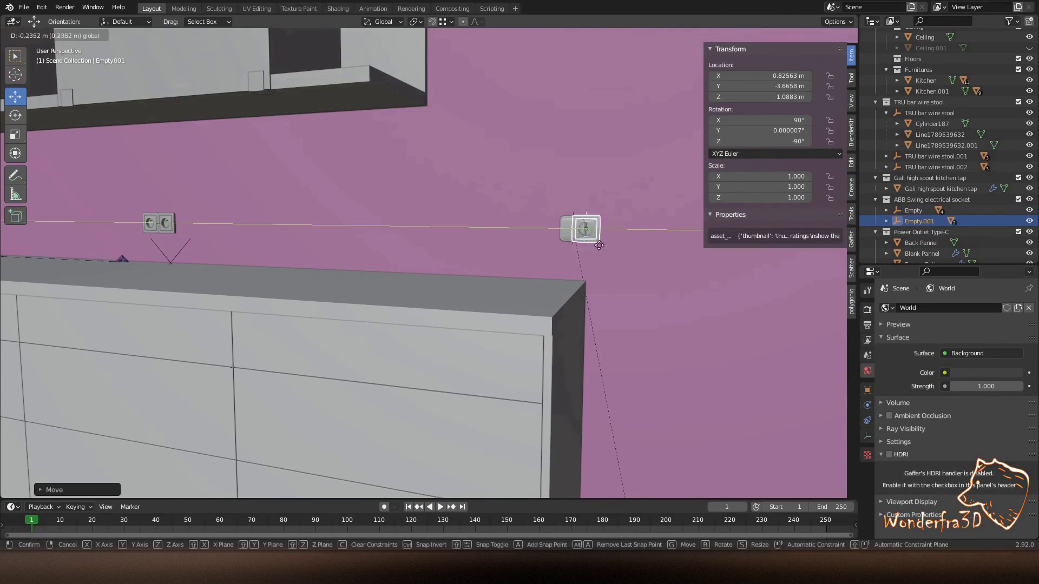
pyautogui.click(560, 228)
pyautogui.scroll(-2, 555, 229)
pyautogui.scroll(-3, 315, 275)
pyautogui.scroll(-4, 323, 281)
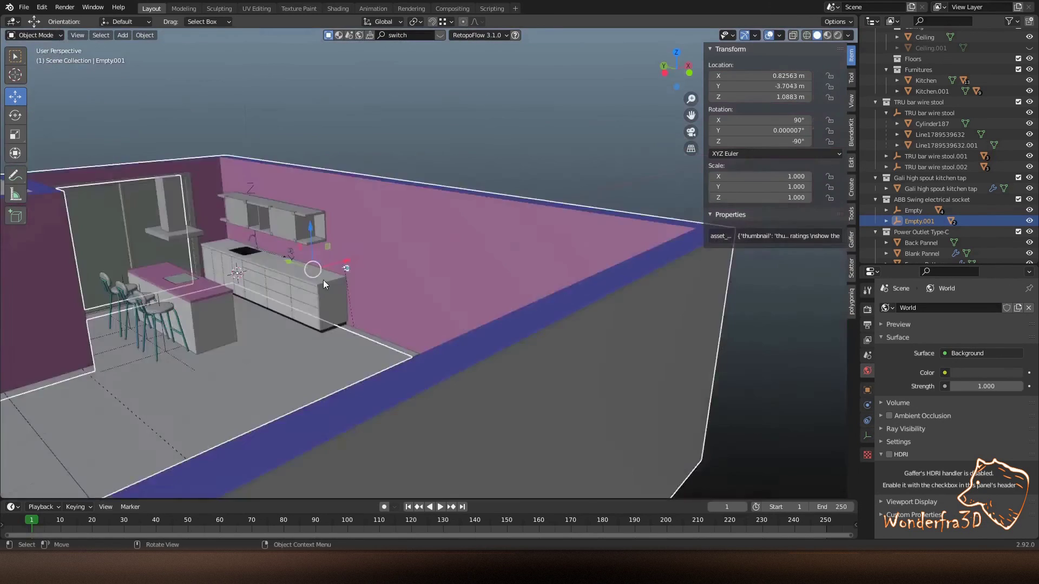
pyautogui.scroll(5, 323, 280)
pyautogui.scroll(3, 479, 213)
pyautogui.scroll(2, 472, 226)
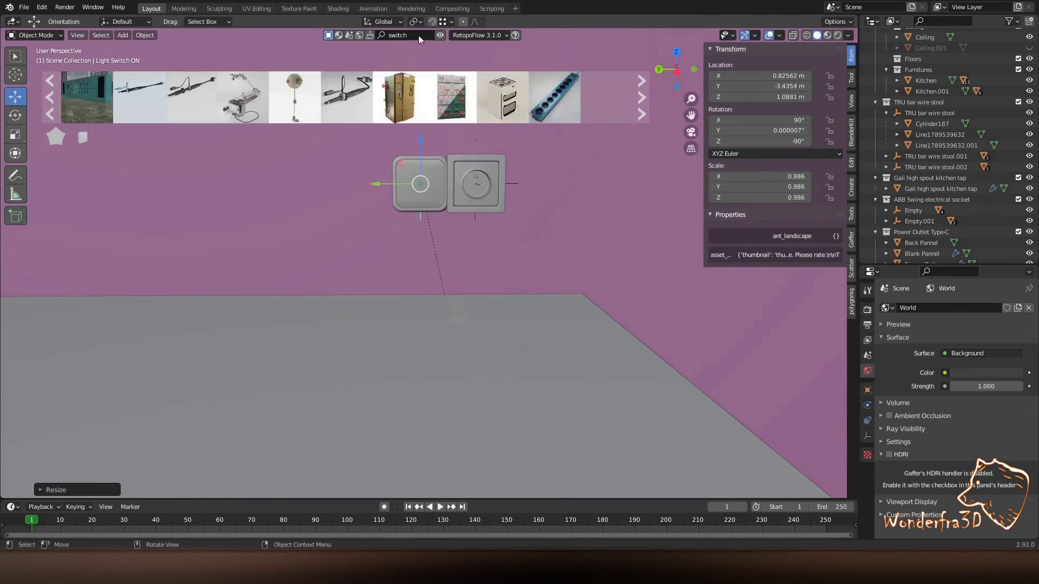
# Browse more switch assets and select the Switch_pos marker.
pyautogui.click(642, 97)
pyautogui.click(304, 183)
pyautogui.scroll(-4, 305, 217)
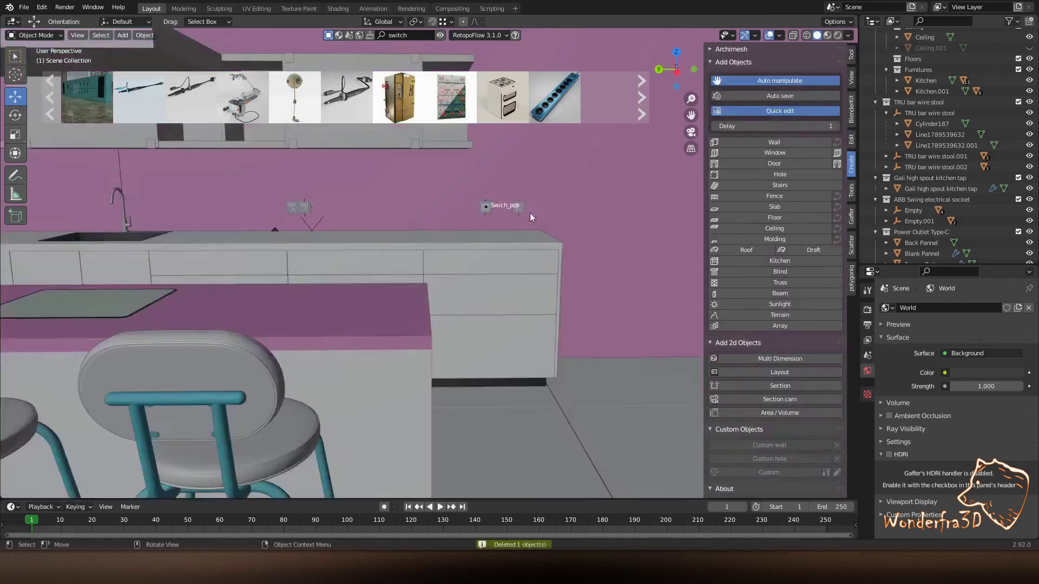
pyautogui.scroll(5, 270, 244)
pyautogui.scroll(3, 244, 270)
# Reframe the kitchen camera shot and turn off Camera to View.
pyautogui.click(851, 100)
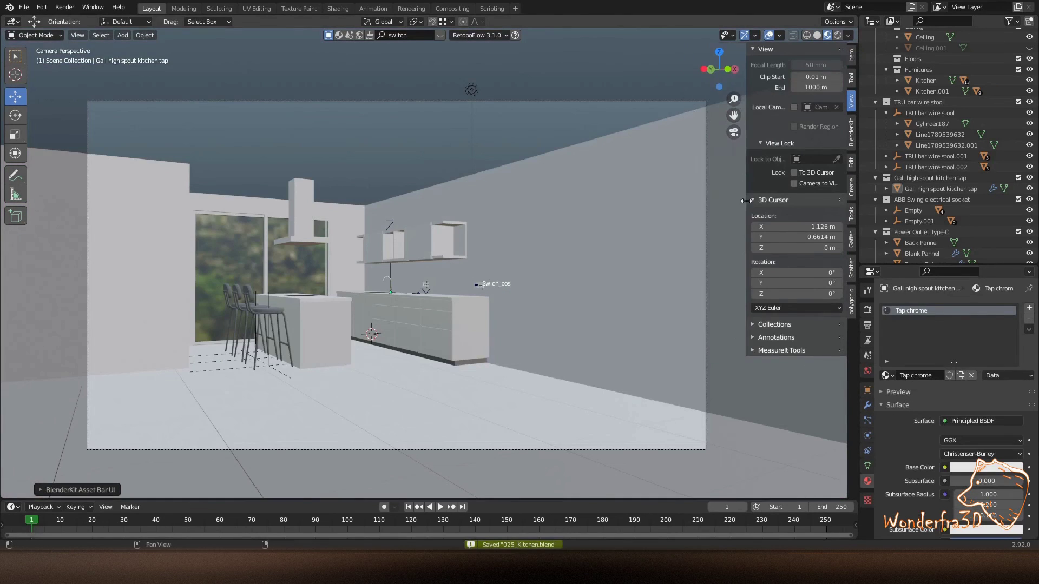
pyautogui.moveTo(496, 267)
pyautogui.mouseDown(button='middle')
pyautogui.moveTo(416, 242)
pyautogui.moveTo(495, 281)
pyautogui.moveTo(482, 326)
pyautogui.moveTo(500, 339)
pyautogui.moveTo(497, 352)
pyautogui.mouseUp(button='middle')
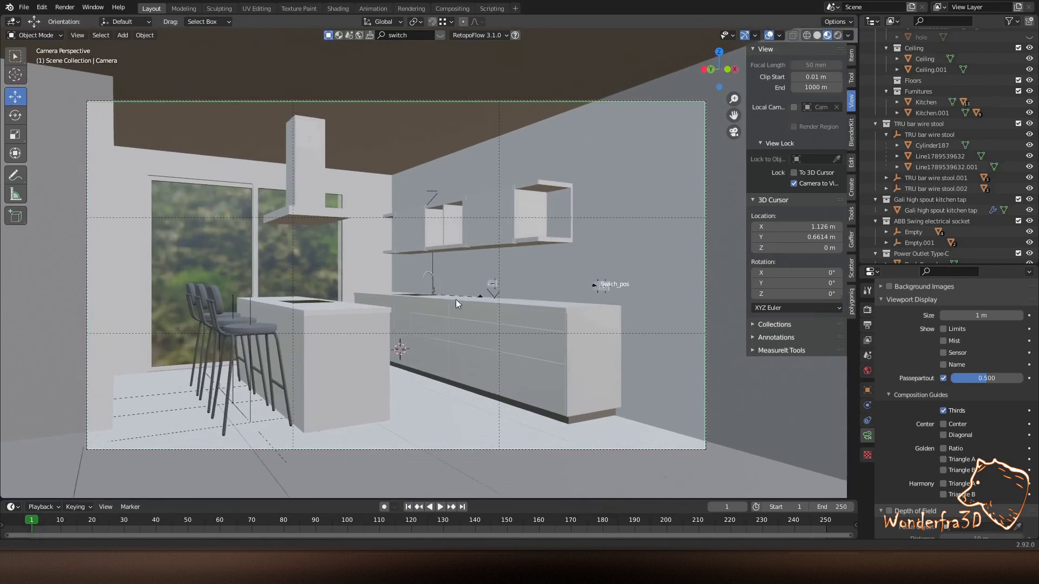
pyautogui.moveTo(455, 300); pyautogui.dragTo(486, 297, button='middle')
pyautogui.click(793, 183)
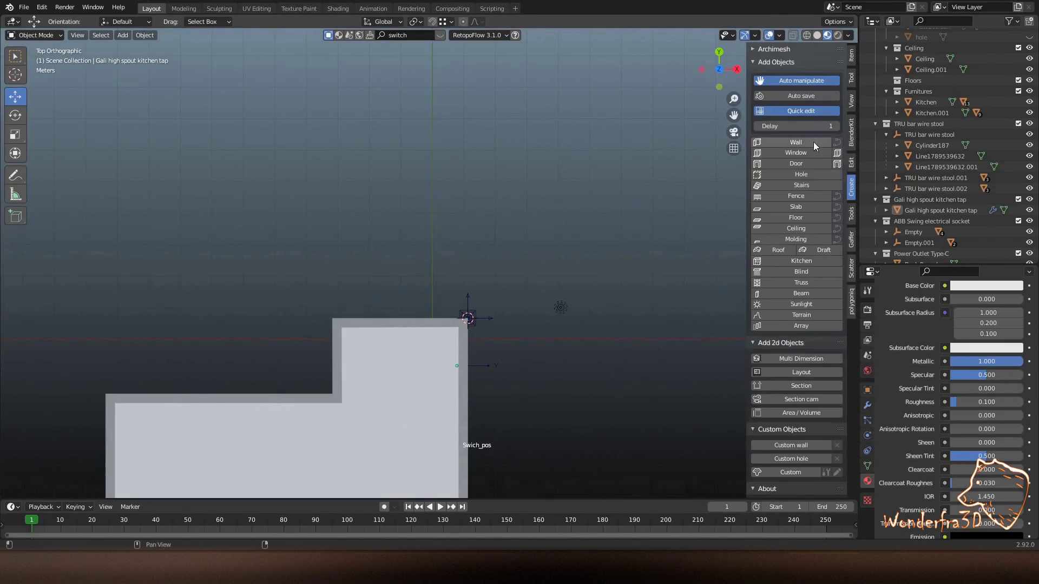
# Add an Archipack tiled floor with 0.5 m tile length and Granite grey material.
pyautogui.click(795, 218)
pyautogui.click(302, 174)
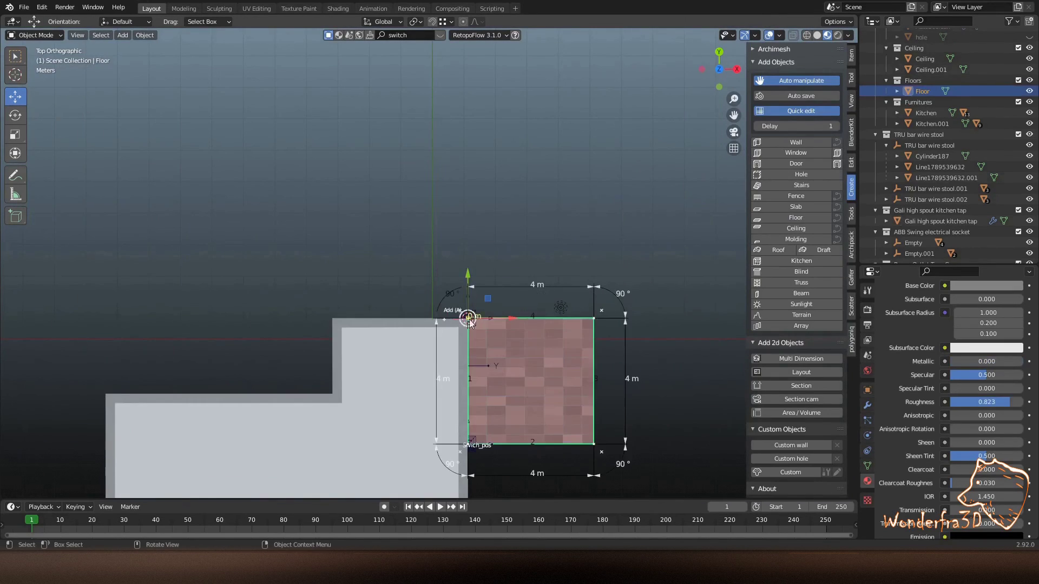
pyautogui.click(418, 232)
pyautogui.scroll(2, 418, 233)
pyautogui.moveTo(312, 117); pyautogui.dragTo(297, 118)
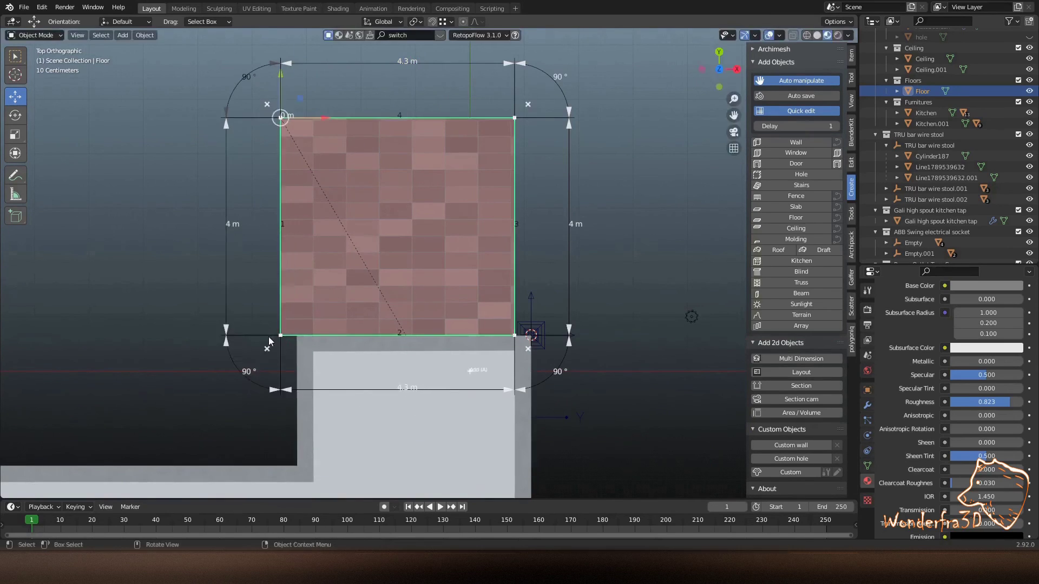
pyautogui.click(851, 243)
pyautogui.write('0.5')
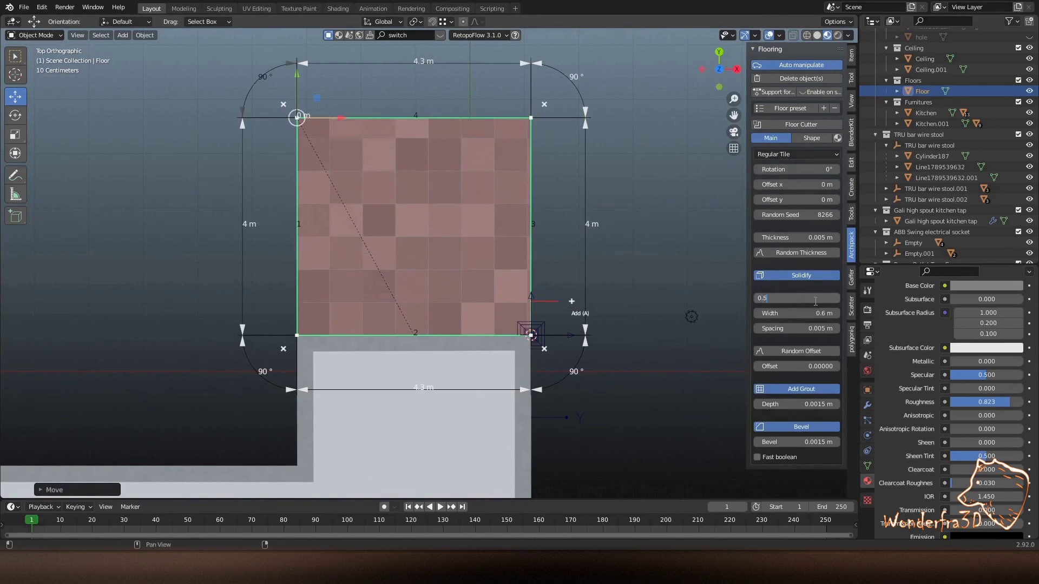
pyautogui.press('Return')
pyautogui.scroll(8, 891, 379)
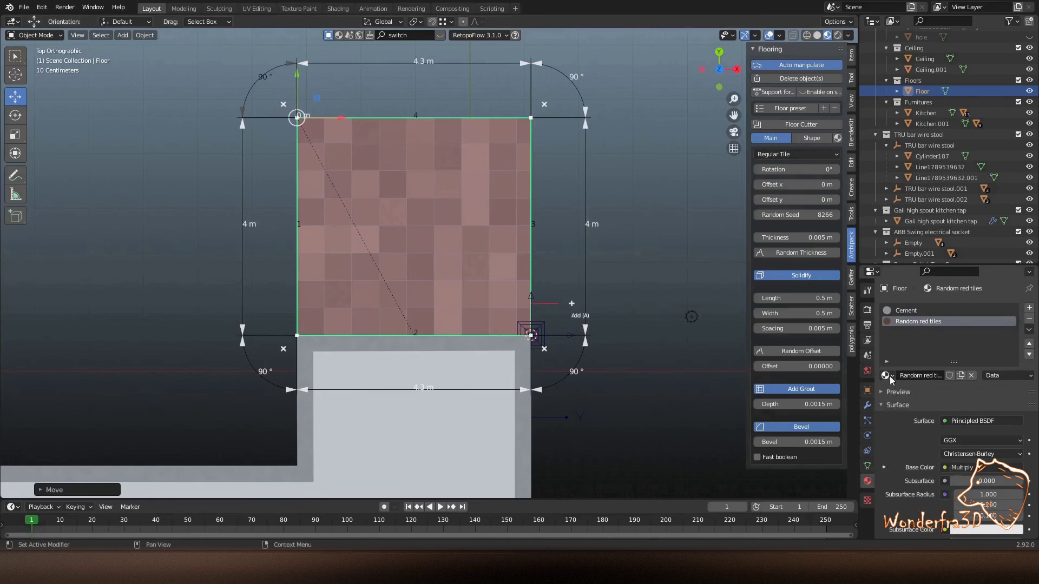
pyautogui.click(914, 444)
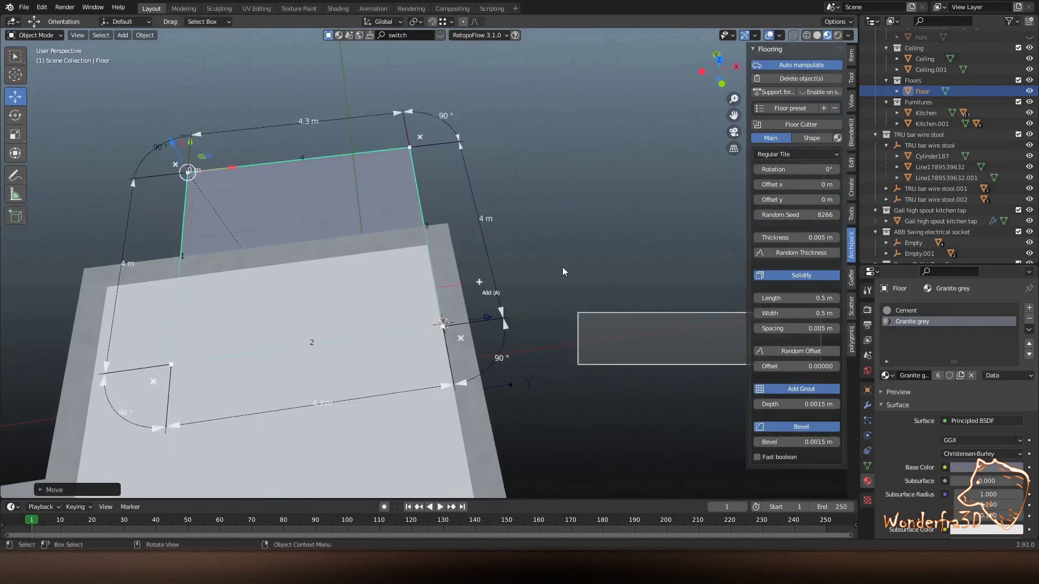
# Drag the floor's corners in top view to stretch it to 7.3 m wide.
pyautogui.moveTo(563, 267); pyautogui.dragTo(558, 313, button='middle')
pyautogui.press('KP_7')
pyautogui.moveTo(332, 214); pyautogui.dragTo(288, 211)
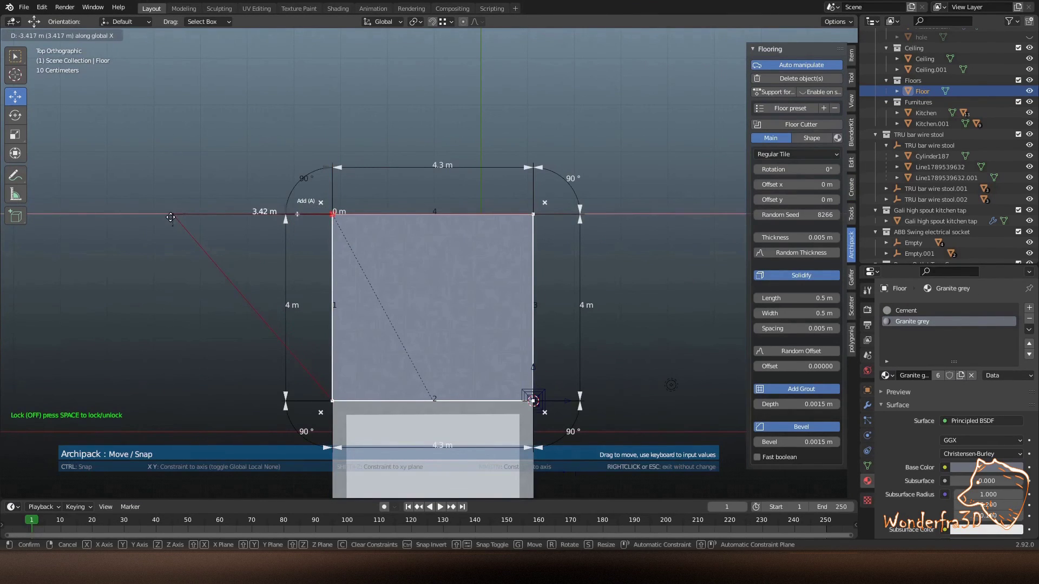
pyautogui.moveTo(171, 217); pyautogui.dragTo(195, 214)
pyautogui.moveTo(605, 214); pyautogui.dragTo(605, 162)
pyautogui.scroll(-2, 378, 231)
pyautogui.moveTo(378, 231); pyautogui.dragTo(463, 298, button='middle')
# Browse the botaniq plant spawner's coniferous and deciduous tree categories.
pyautogui.press('KP_7')
pyautogui.click(851, 240)
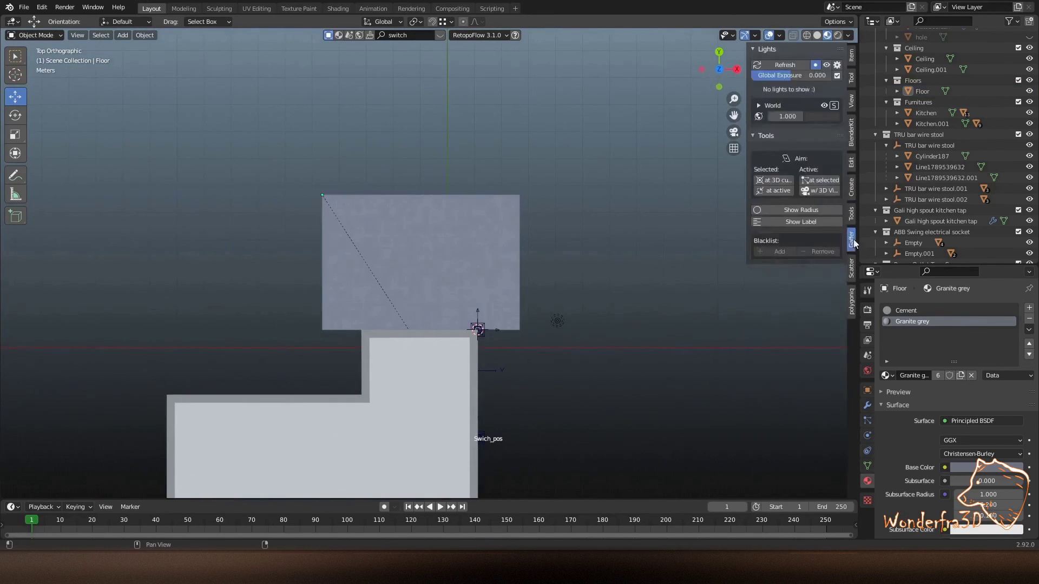
pyautogui.click(851, 300)
pyautogui.click(797, 68)
pyautogui.click(802, 179)
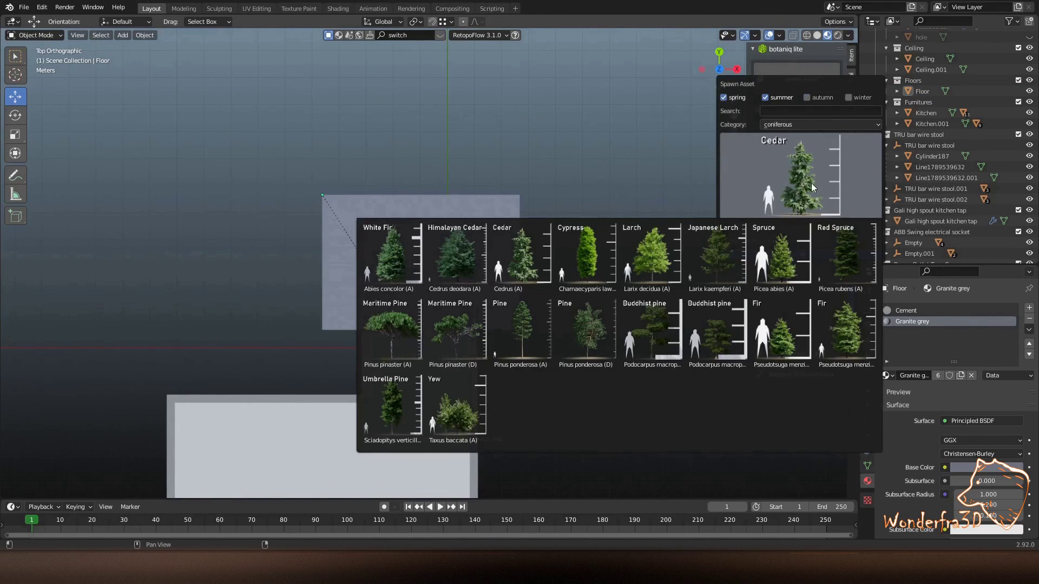
pyautogui.click(819, 124)
pyautogui.click(790, 140)
pyautogui.click(801, 160)
pyautogui.scroll(1, 621, 250)
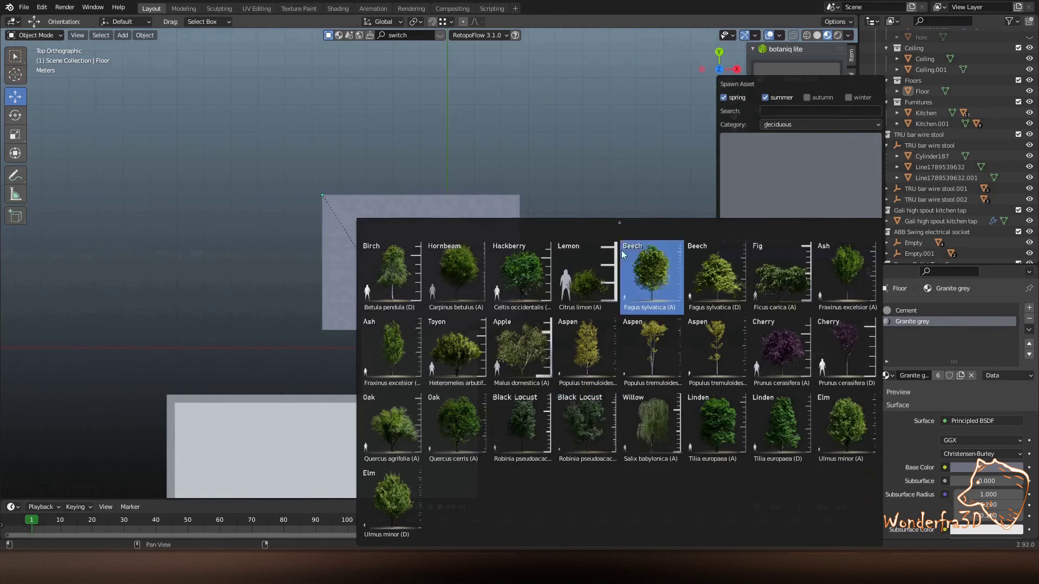
pyautogui.scroll(1, 595, 325)
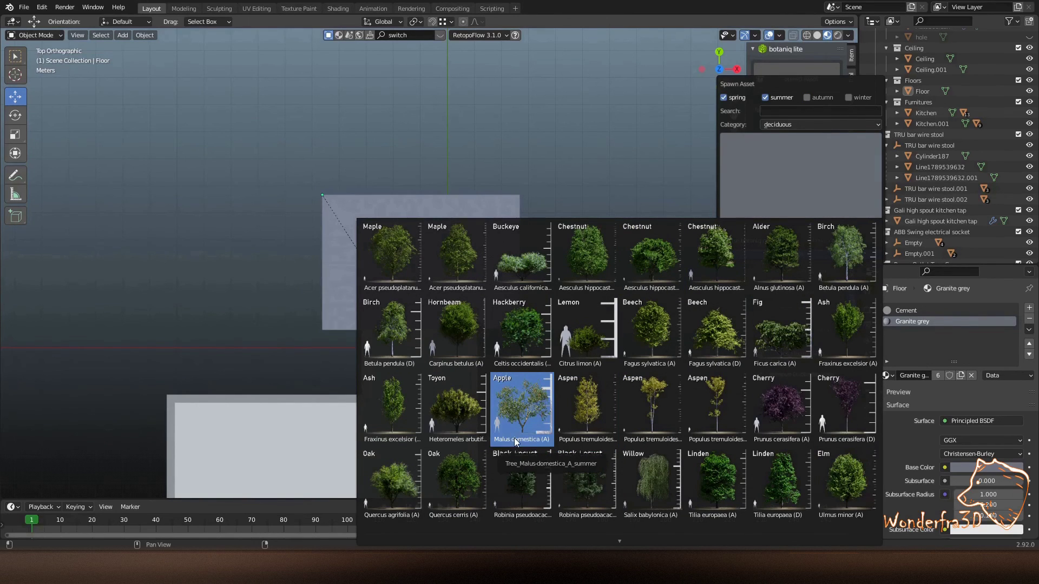
# Add a Lilac shrub from the shrubs category, duplicate it, and save.
pyautogui.click(820, 125)
pyautogui.click(788, 163)
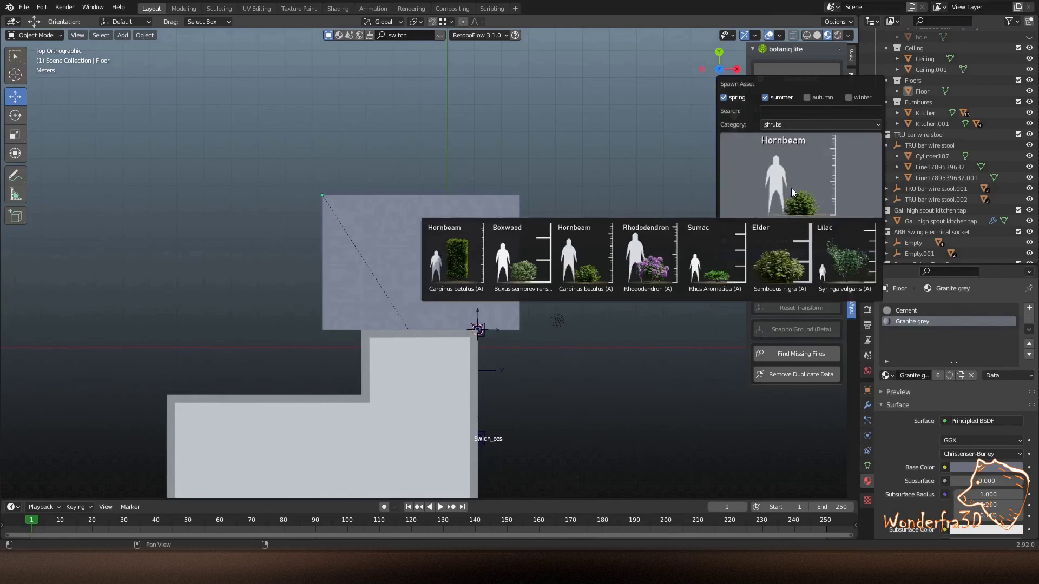
pyautogui.click(847, 257)
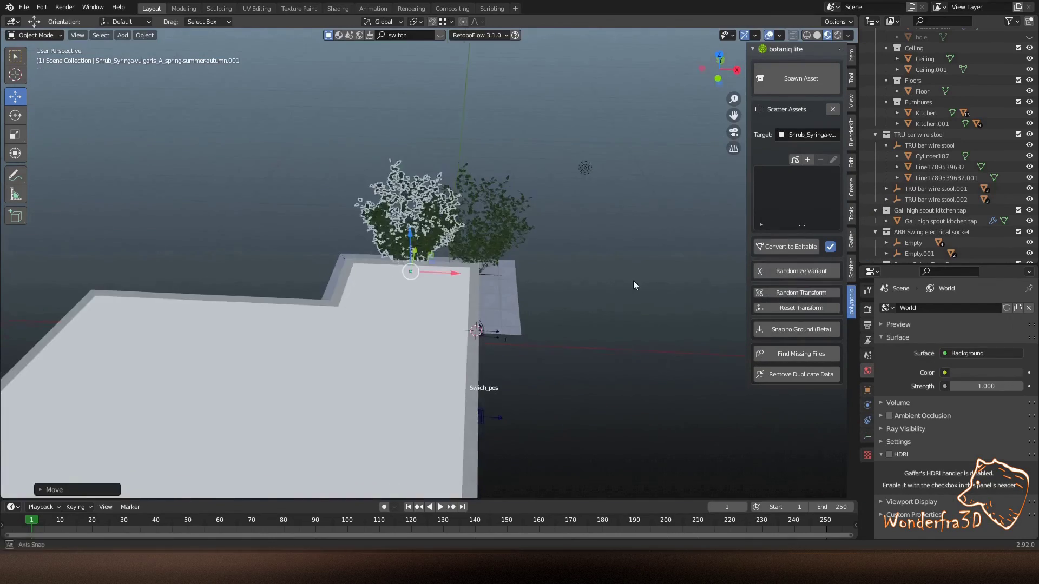
pyautogui.press('KP_7')
pyautogui.hotkey('shift', 'd')
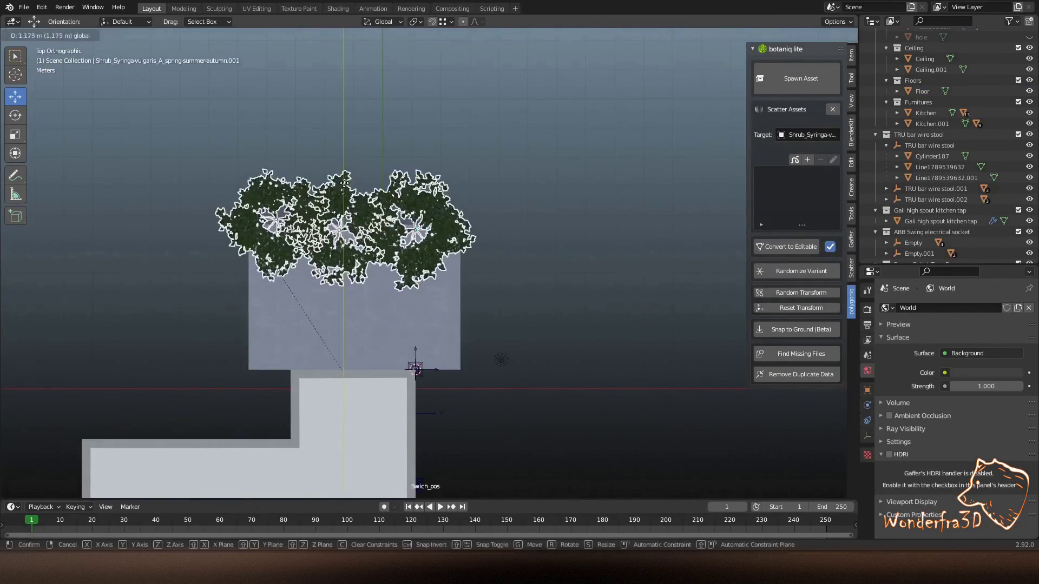
pyautogui.hotkey('ctrl', 's')
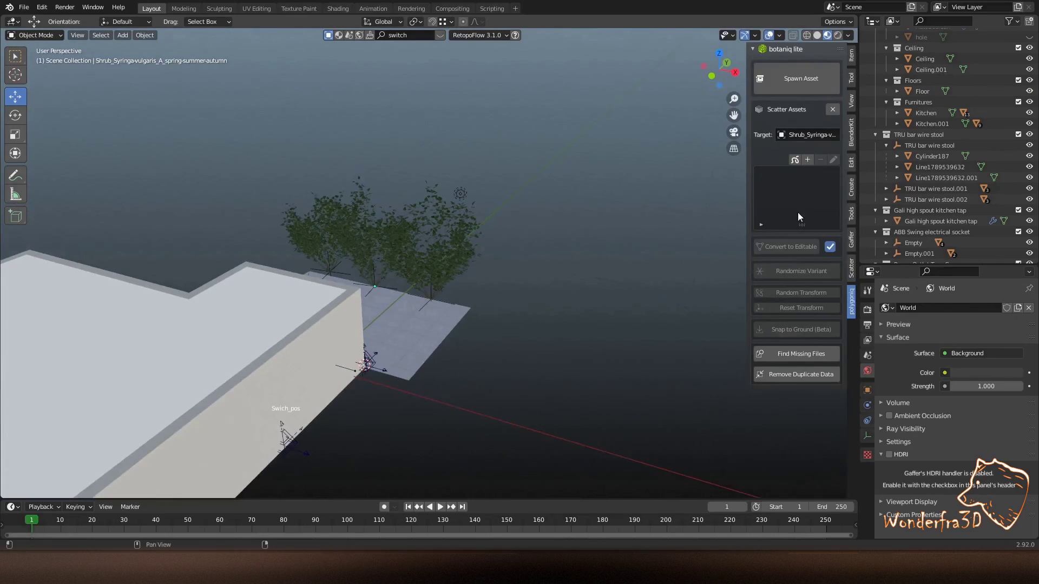
# Spawn a Sambucus elder shrub and move it beside the others in top view.
pyautogui.click(800, 78)
pyautogui.click(777, 279)
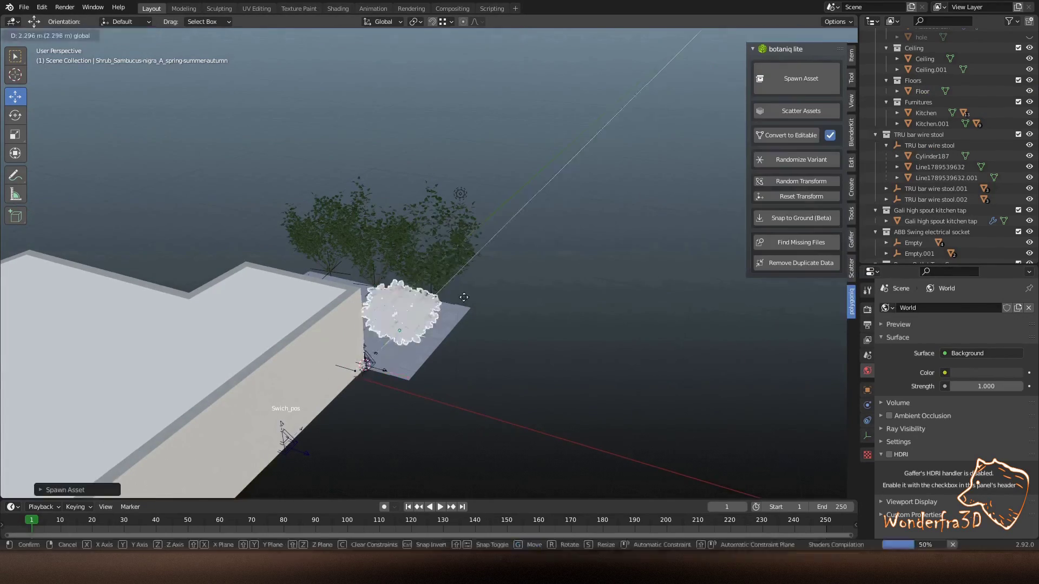
pyautogui.press('KP_Decimal')
pyautogui.press('KP_7')
pyautogui.press('g')
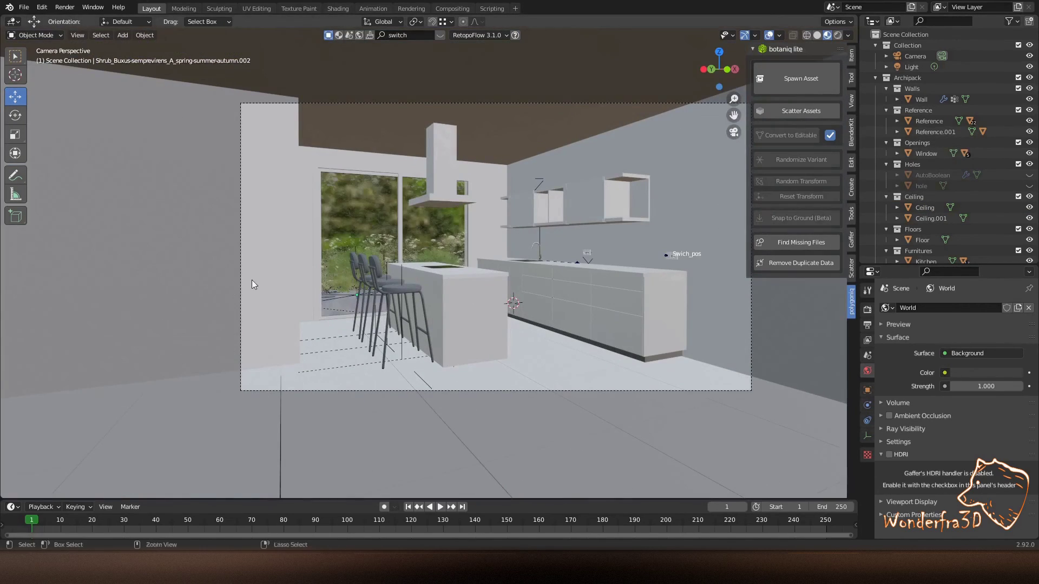
# Spawn a Zamioculcas plant from the botaniq plants category.
pyautogui.click(801, 79)
pyautogui.click(828, 119)
pyautogui.click(806, 167)
pyautogui.click(811, 183)
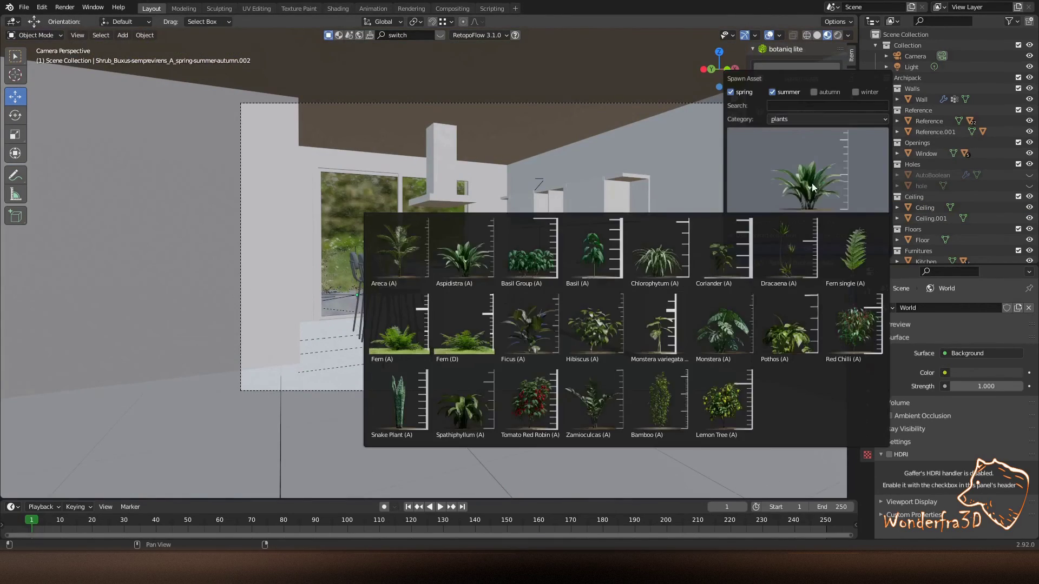
pyautogui.click(592, 403)
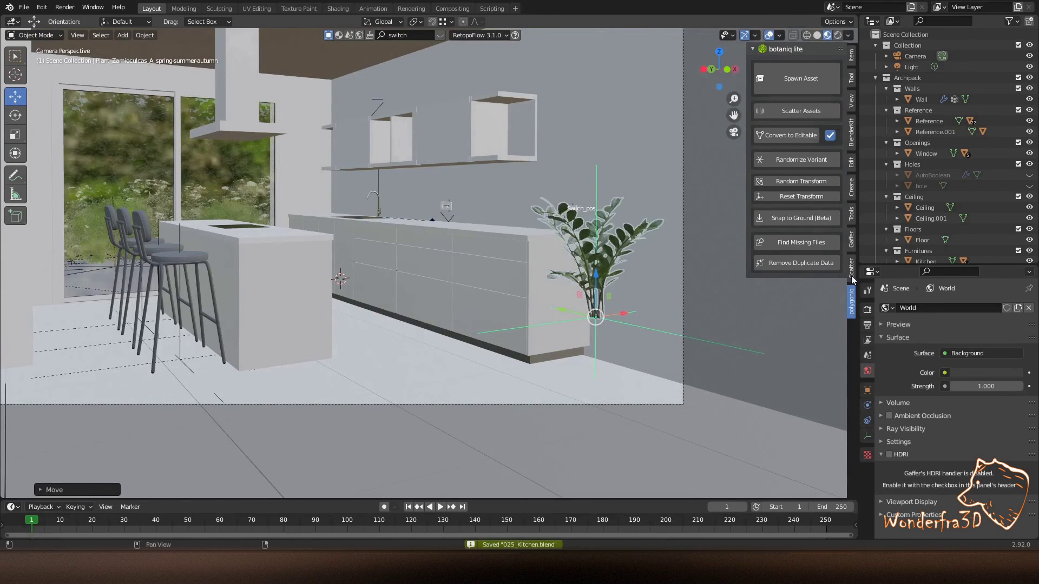
# Add the Diamond Pattern Glazed Ceramics vase from pots and save the file.
pyautogui.click(801, 78)
pyautogui.click(833, 126)
pyautogui.click(805, 257)
pyautogui.click(823, 171)
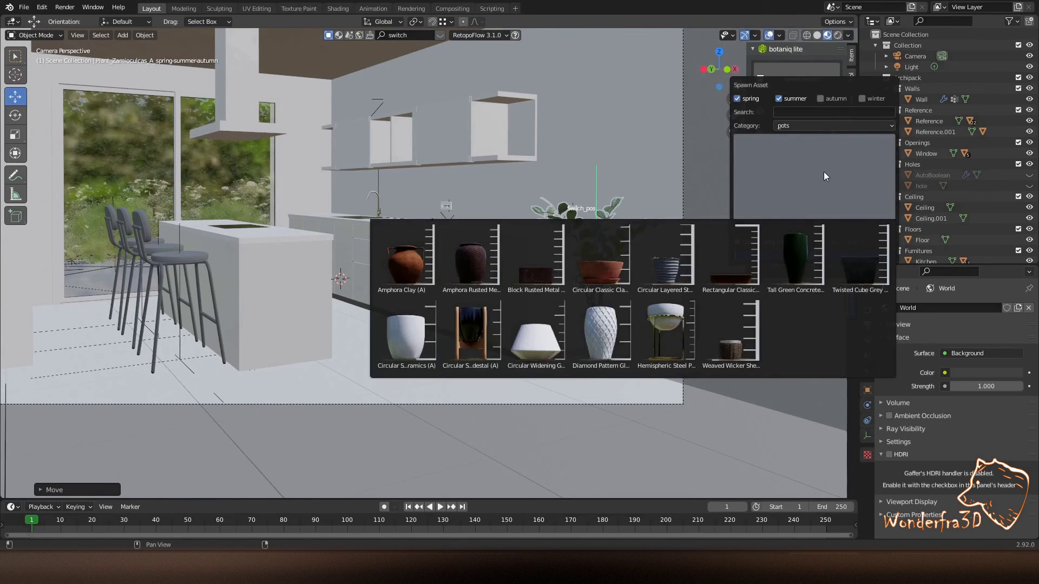
pyautogui.click(610, 329)
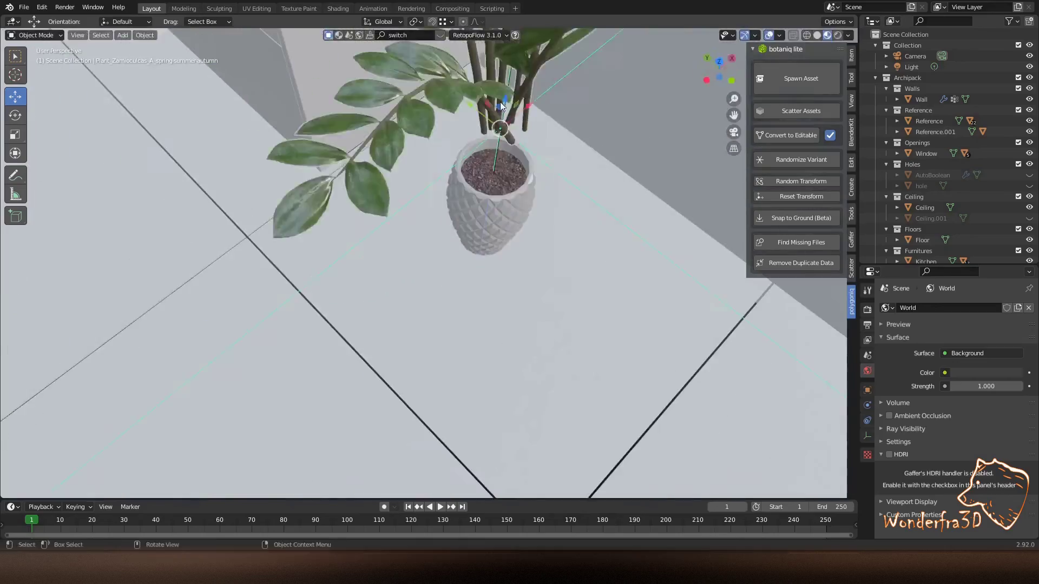
pyautogui.press('KP_7')
pyautogui.hotkey('ctrl', 's')
pyautogui.hotkey('shift', 'z')
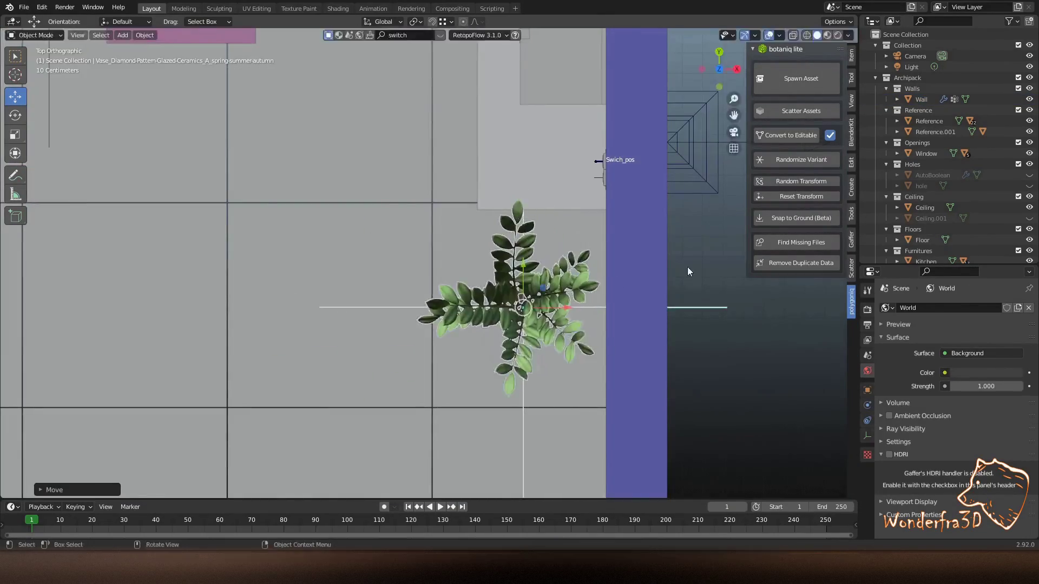
# Rotate the potted plant to face the room, save, and spawn a Pothos plant.
pyautogui.press('r')
pyautogui.click(553, 170)
pyautogui.press('KP_0')
pyautogui.hotkey('ctrl', 's')
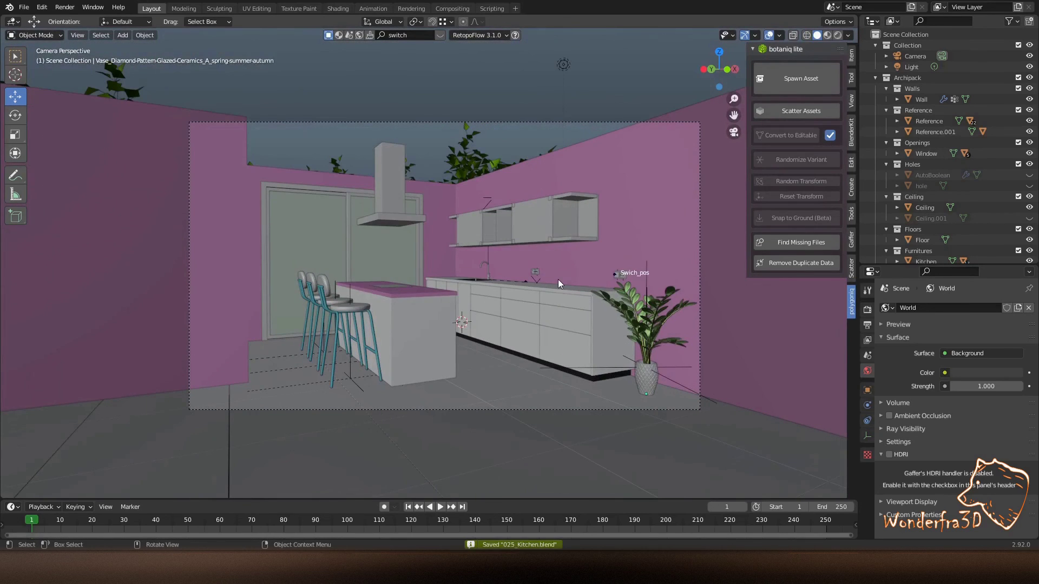
pyautogui.click(793, 114)
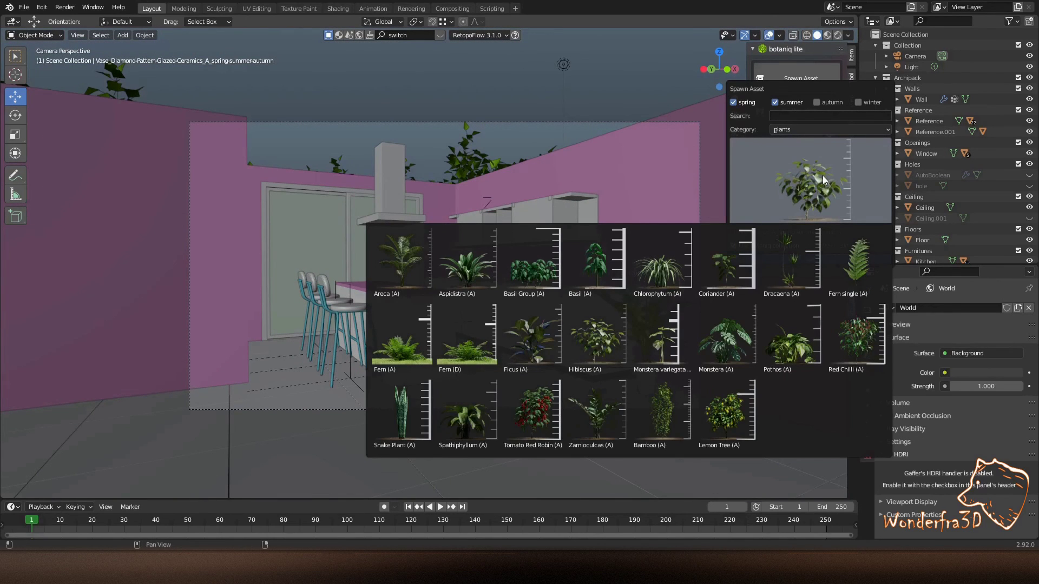
pyautogui.click(793, 347)
pyautogui.write('pot')
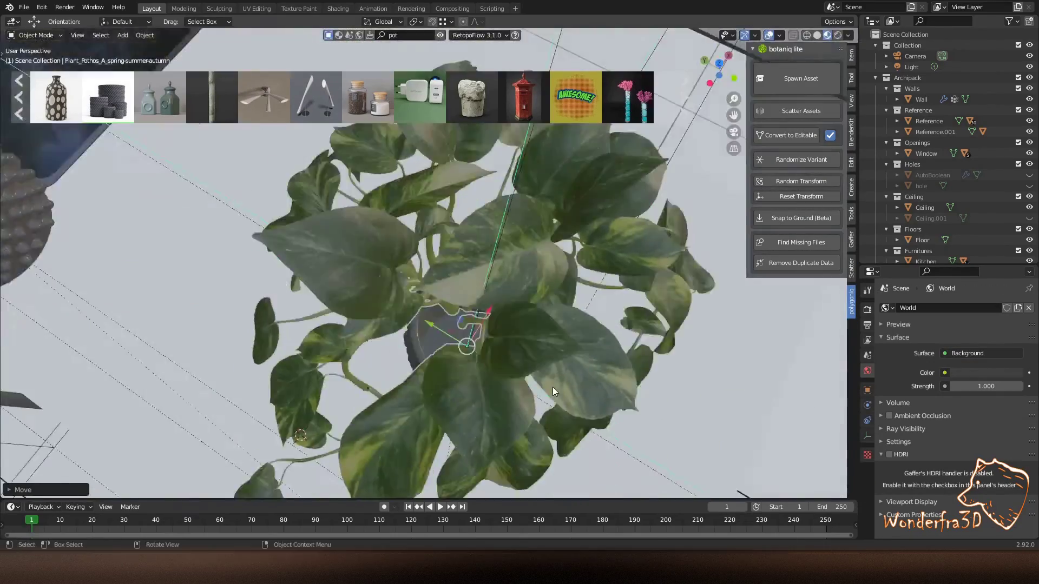
# View the Pothos on the counter and move the small cloudy pot onto the island.
pyautogui.moveTo(553, 387); pyautogui.dragTo(499, 316, button='middle')
pyautogui.scroll(-5, 537, 340)
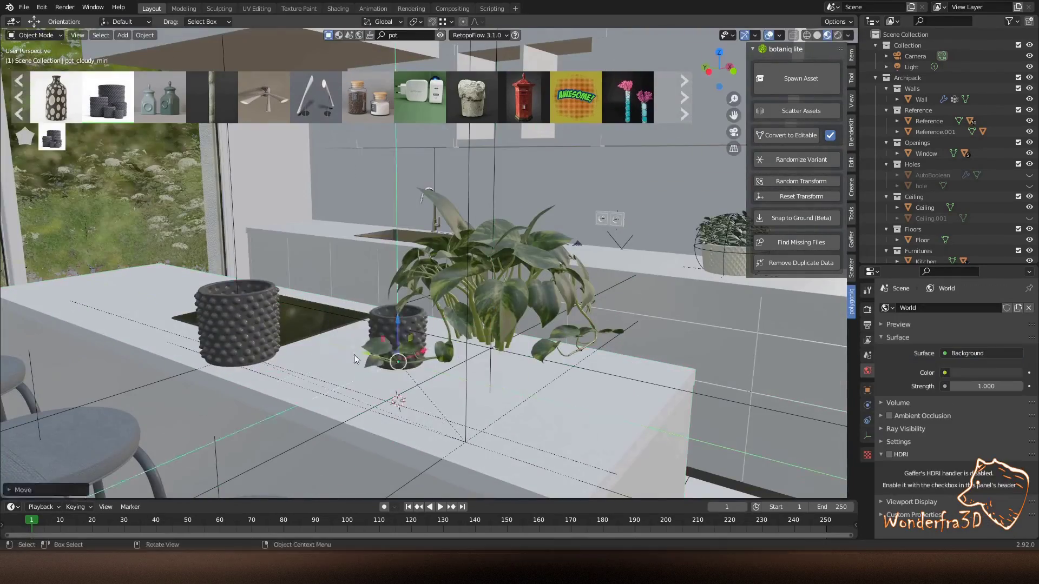
pyautogui.press('g')
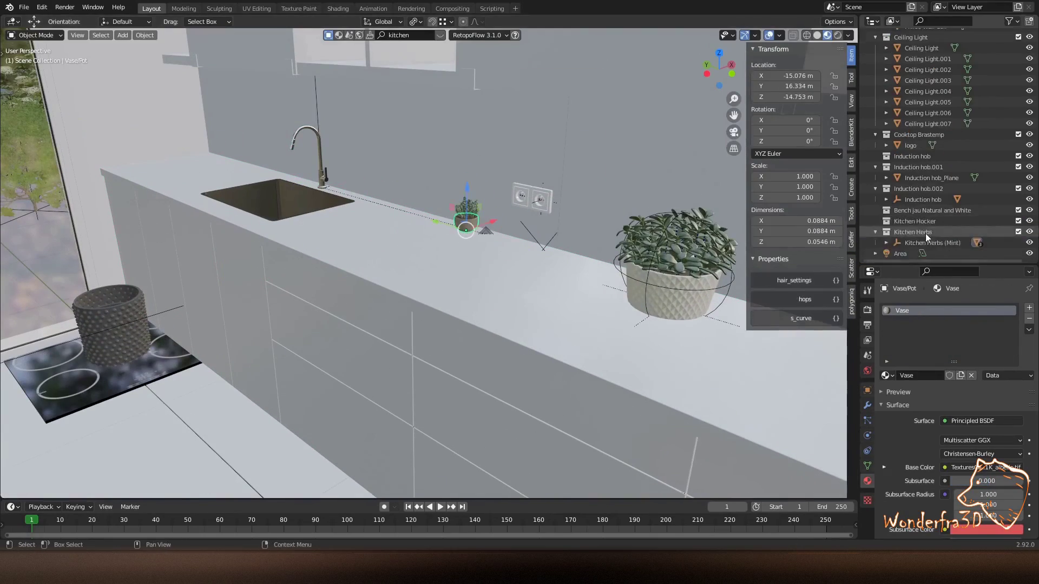
# Select the Kitchen Herbs mint plant and place a new kitchen prop on the counter.
pyautogui.click(925, 238)
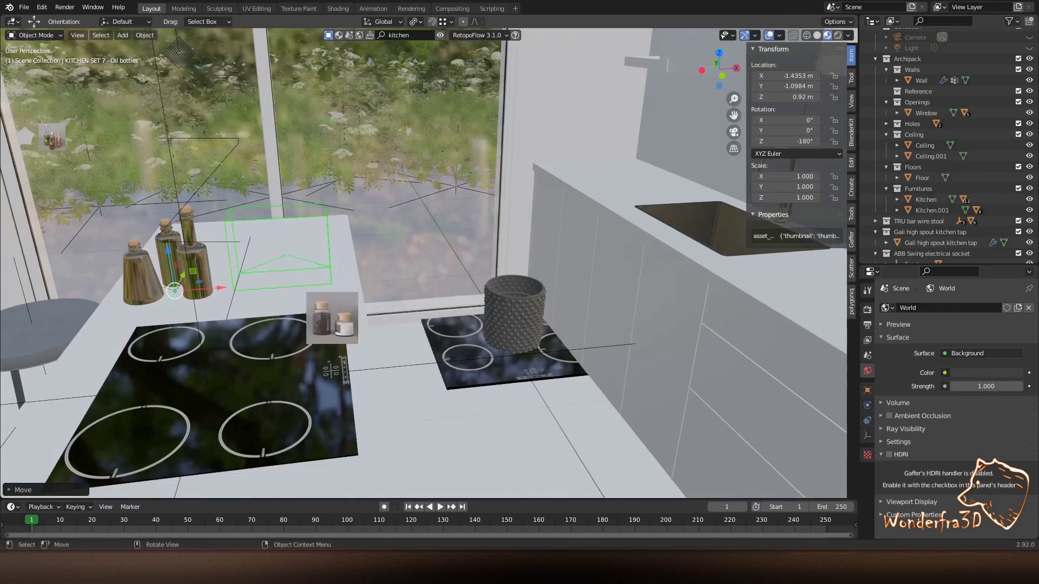
pyautogui.moveTo(303, 290); pyautogui.dragTo(292, 279)
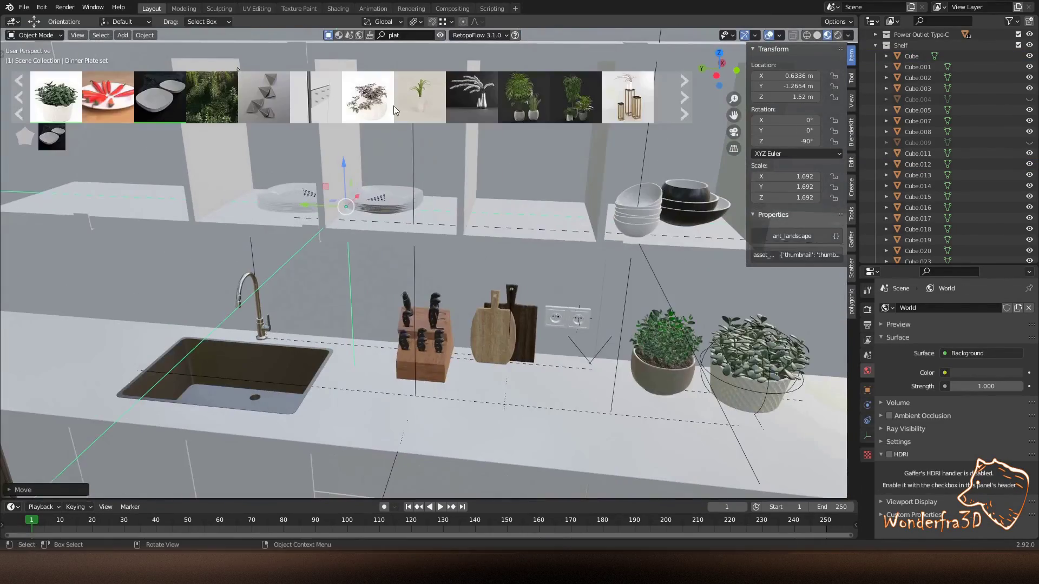
# Select a stack of plates on the wall shelf.
pyautogui.click(393, 198)
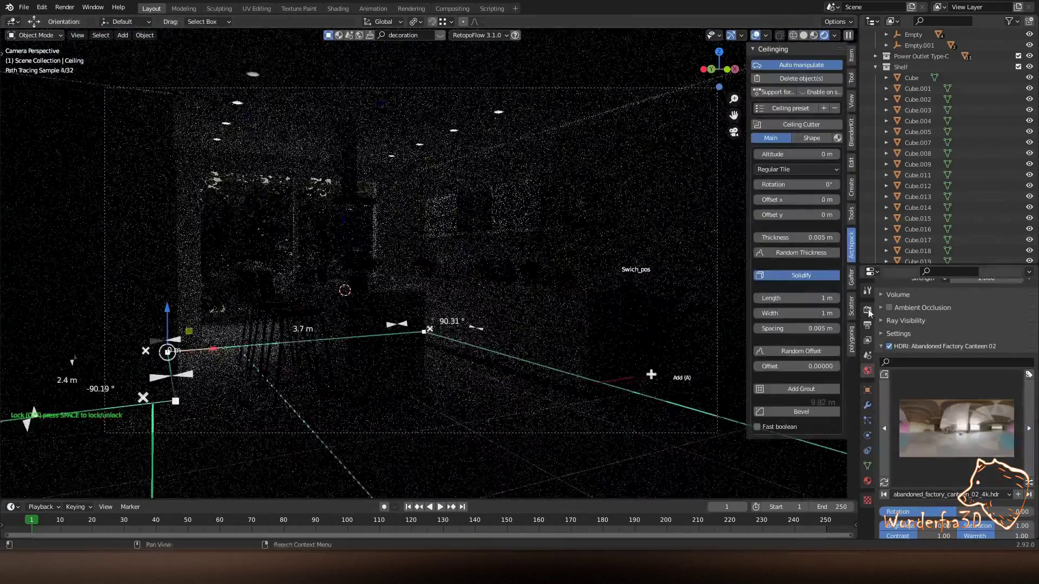
# Rotate the HDRI to 17.5, save, and enable OptiX denoising for final renders.
pyautogui.moveTo(1001, 511); pyautogui.dragTo(1028, 512)
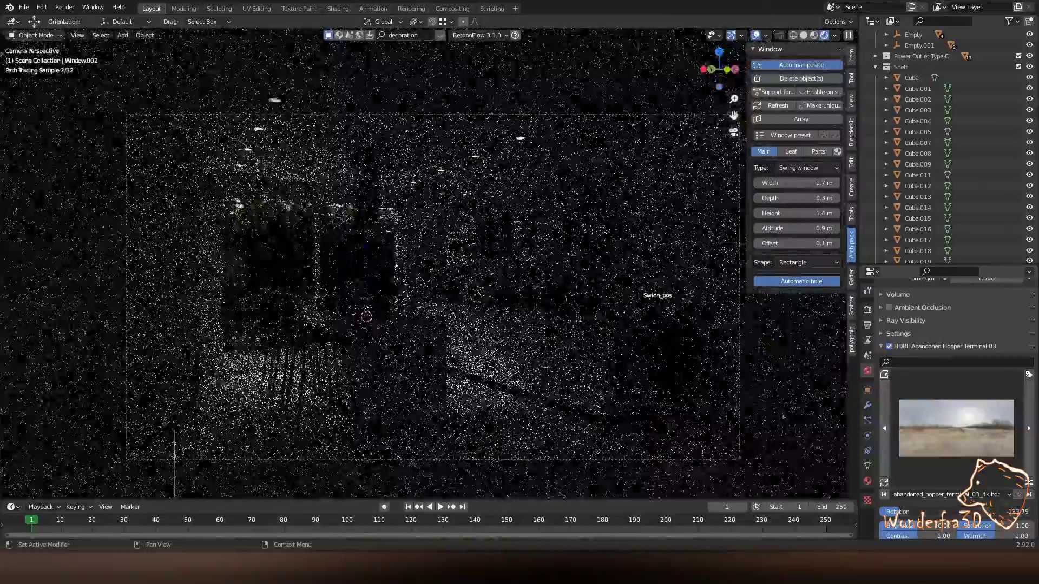
pyautogui.hotkey('ctrl', 's')
pyautogui.click(867, 309)
pyautogui.click(907, 422)
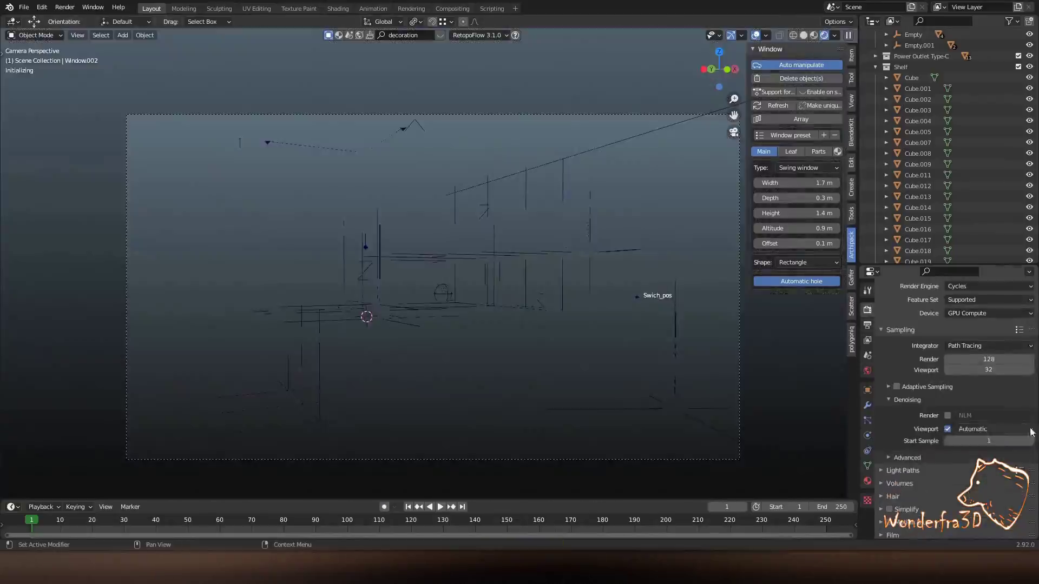
pyautogui.scroll(-1, 891, 401)
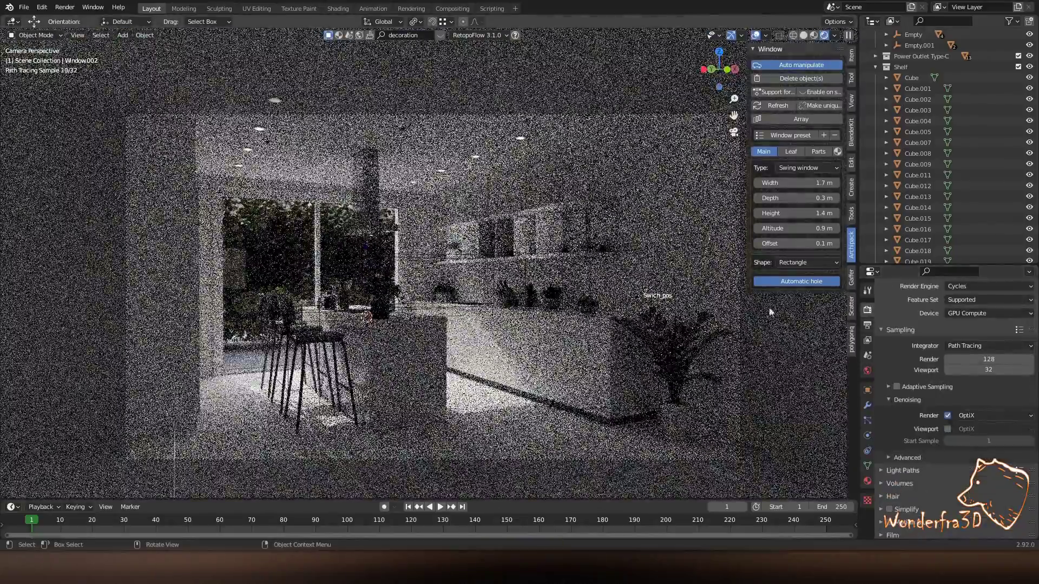
pyautogui.press('z')
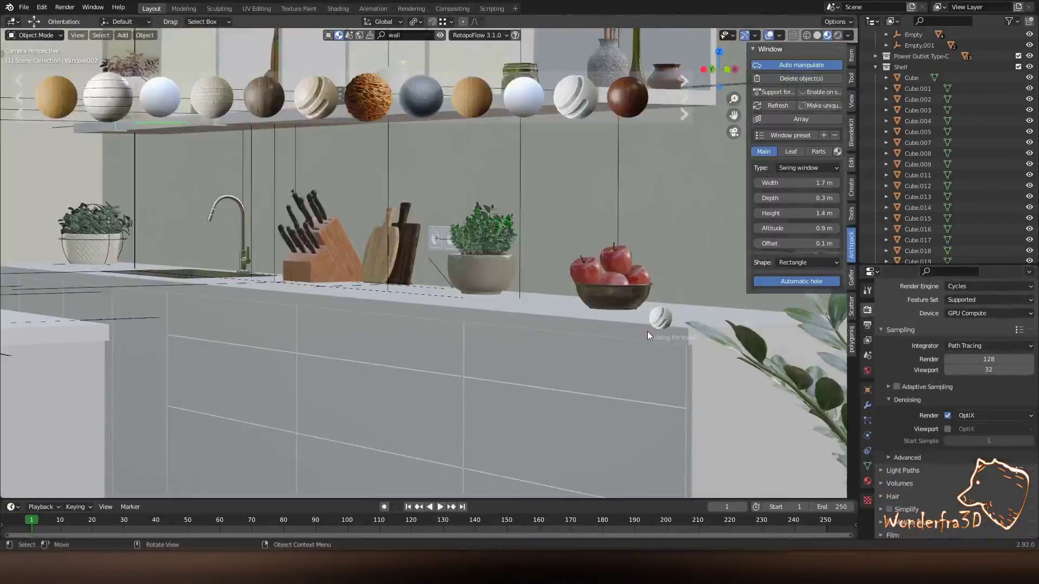
# Select the kitchen counter object in the viewport.
pyautogui.click(627, 281)
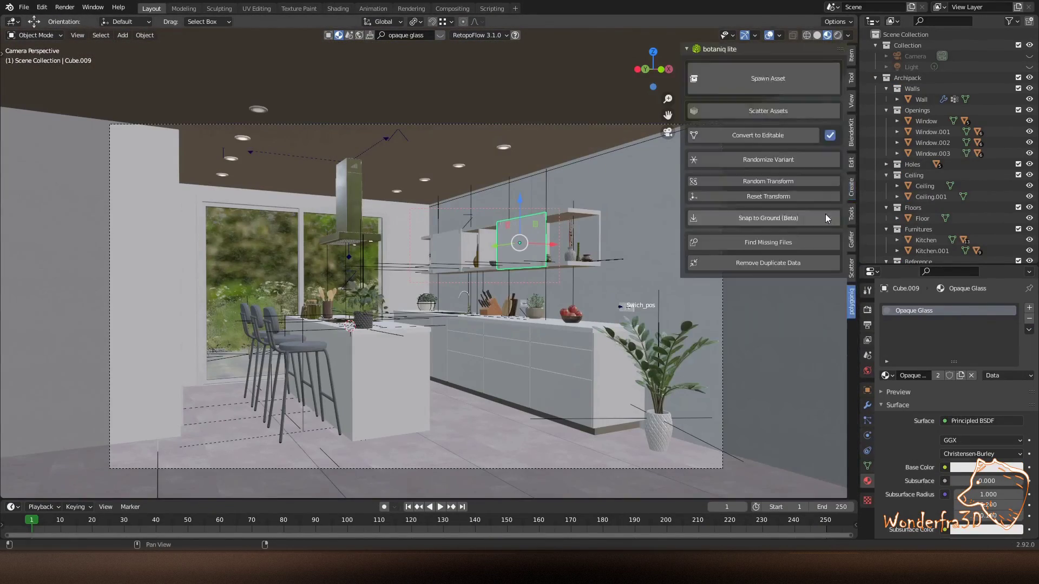
# Spawn a Hibiscus plant from the botaniq plants category near the kitchen island.
pyautogui.click(826, 213)
pyautogui.click(800, 119)
pyautogui.click(777, 228)
pyautogui.click(781, 165)
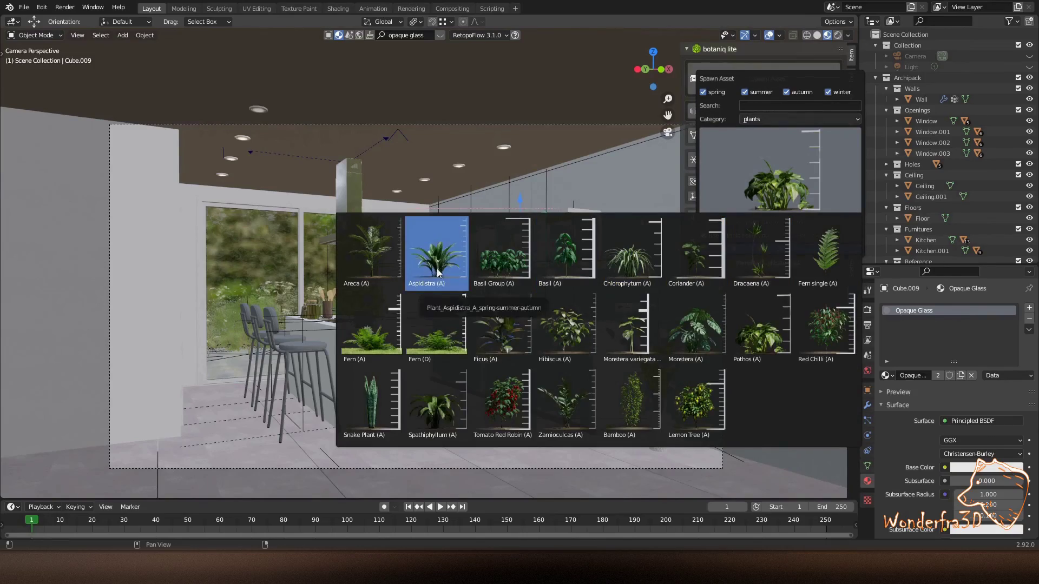
pyautogui.click(544, 336)
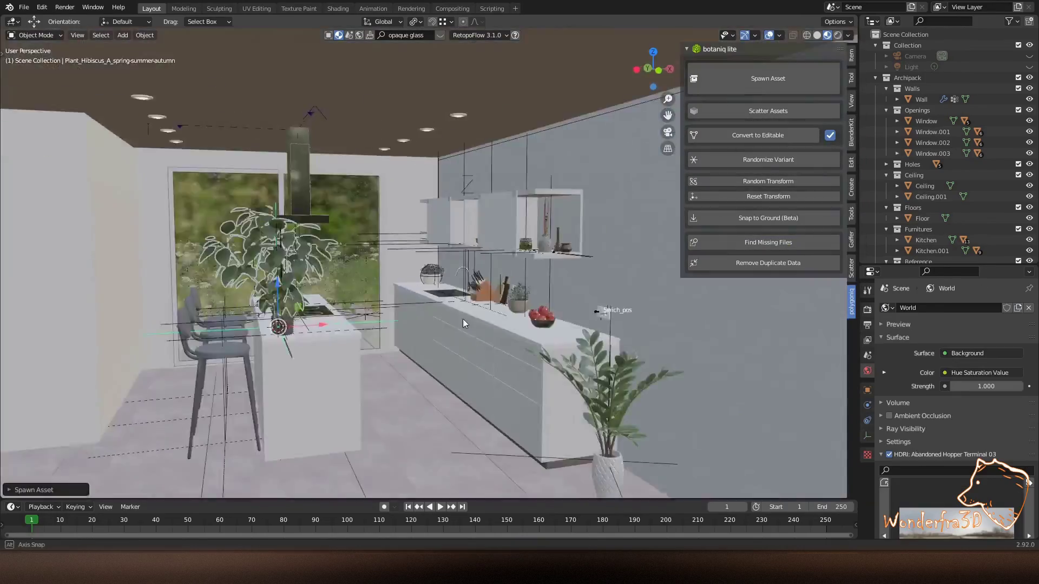
pyautogui.moveTo(463, 319)
pyautogui.mouseDown(button='middle')
pyautogui.moveTo(262, 304)
pyautogui.moveTo(607, 281)
pyautogui.mouseUp(button='middle')
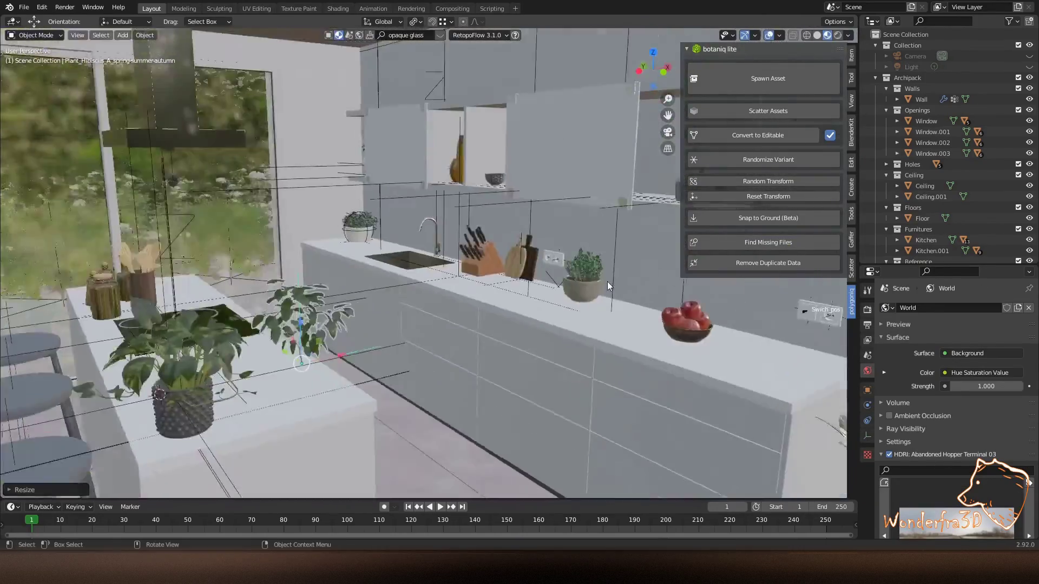
# Spawn a Chlorophytum spider plant and focus the view on it.
pyautogui.click(768, 78)
pyautogui.click(592, 260)
pyautogui.moveTo(310, 316); pyautogui.dragTo(465, 281, button='middle')
pyautogui.click(465, 280)
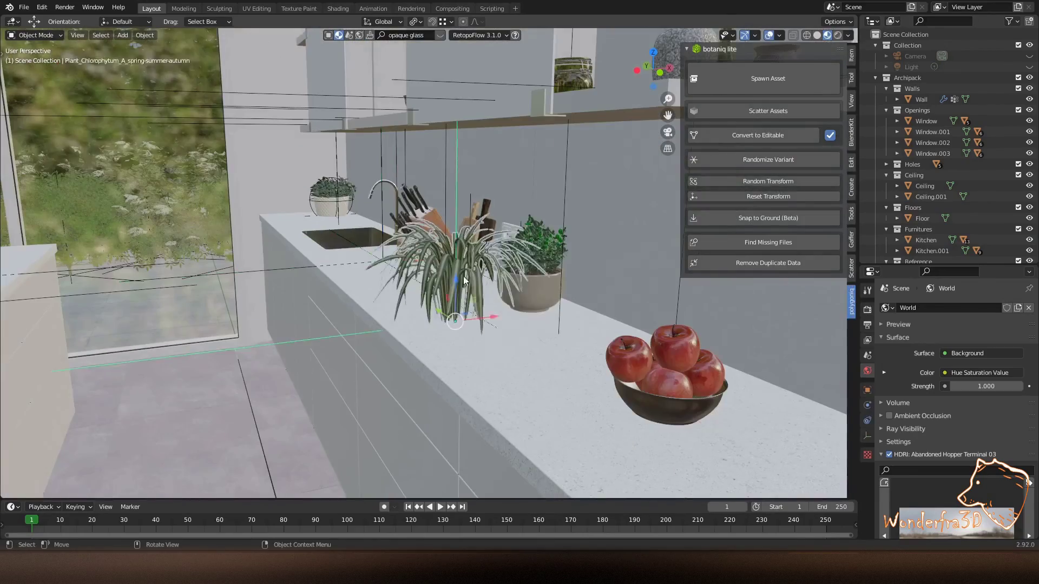
pyautogui.press('KP_Decimal')
pyautogui.scroll(-3, 495, 265)
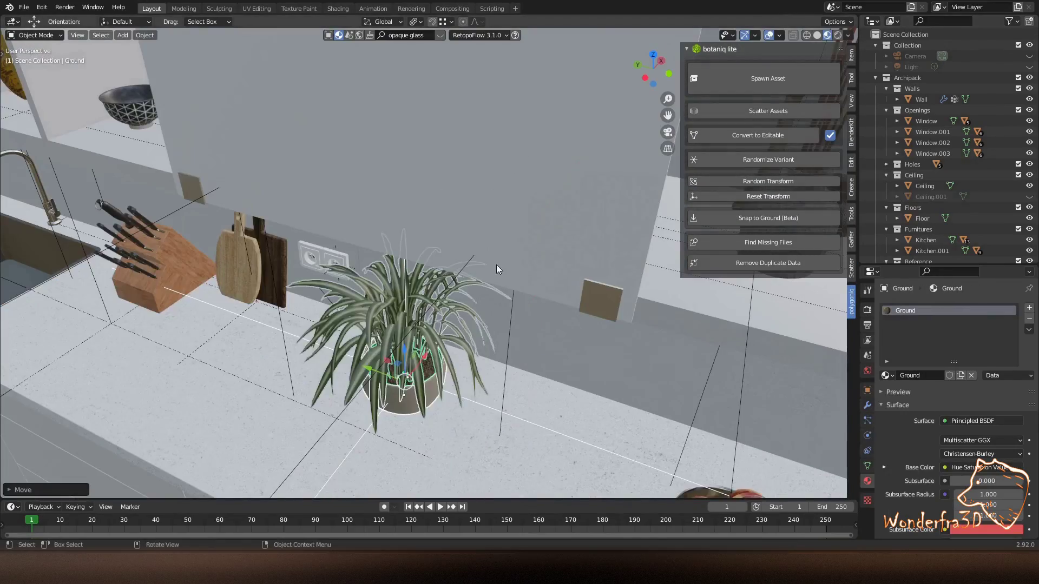
# Inspect the potted spider plant from top view and through the scene camera.
pyautogui.press('KP_7')
pyautogui.moveTo(190, 324)
pyautogui.mouseDown(button='middle')
pyautogui.moveTo(405, 212)
pyautogui.moveTo(529, 293)
pyautogui.moveTo(288, 313)
pyautogui.mouseUp(button='middle')
pyautogui.press('KP_0')
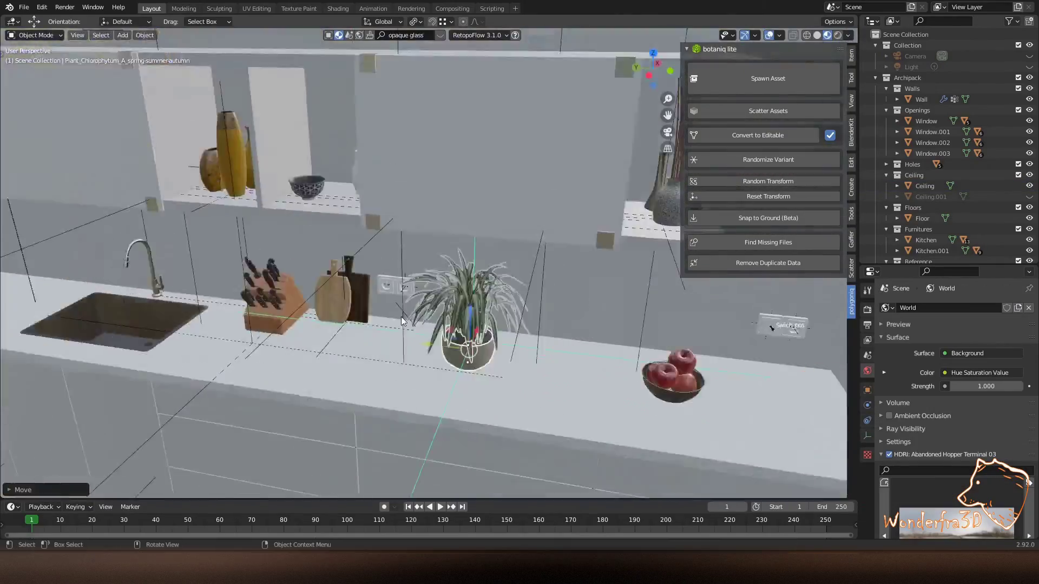
pyautogui.scroll(-3, 532, 216)
pyautogui.scroll(-3, 532, 216)
pyautogui.scroll(-2, 533, 382)
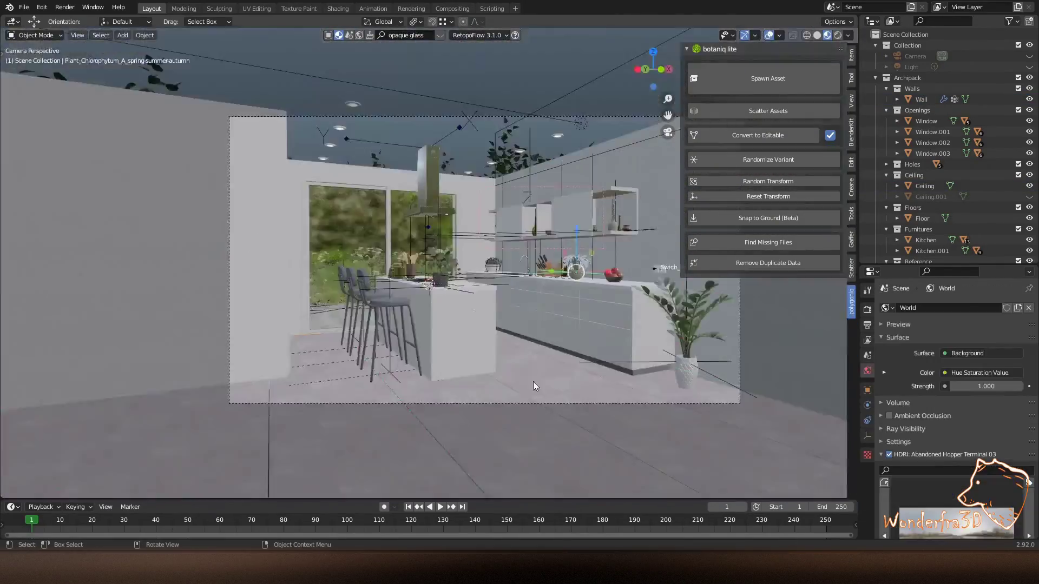
pyautogui.scroll(4, 566, 298)
# Save the file and move the bowl of red apples to a new counter spot.
pyautogui.click(566, 298)
pyautogui.hotkey('ctrl', 's')
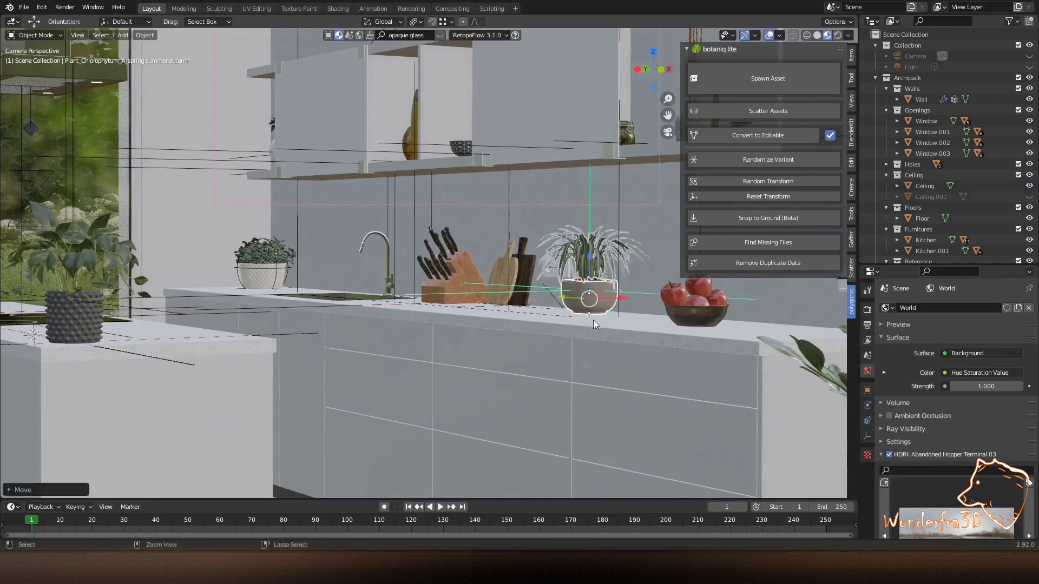
pyautogui.scroll(-3, 592, 319)
pyautogui.scroll(2, 562, 307)
pyautogui.click(562, 307)
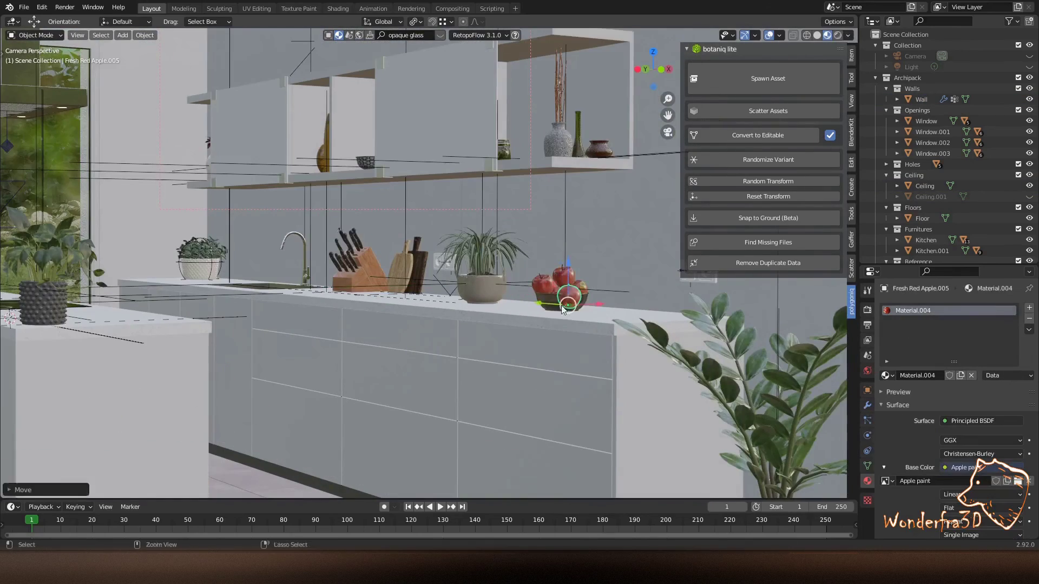
pyautogui.click(551, 313)
pyautogui.scroll(-3, 442, 224)
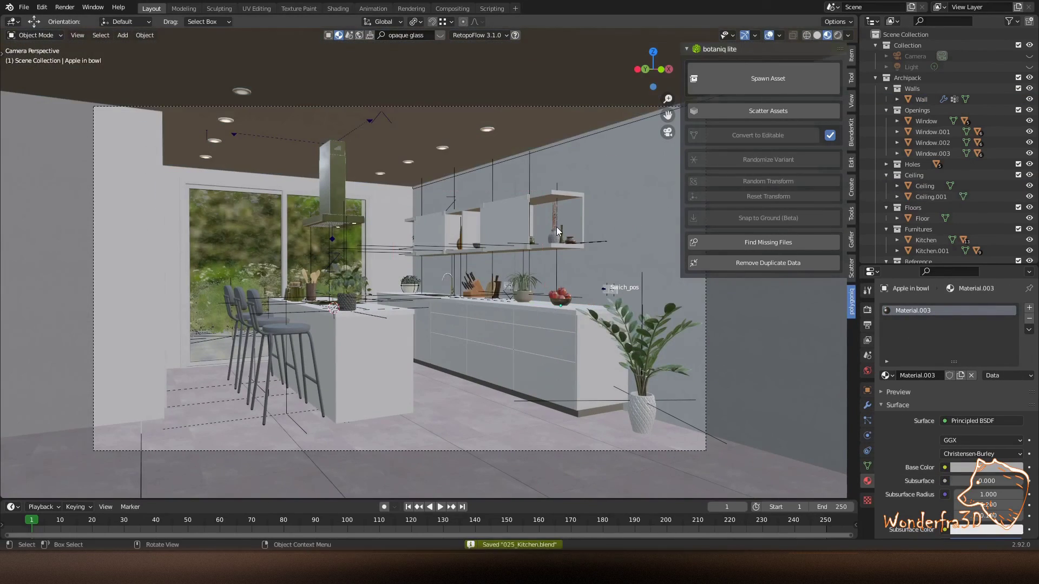
# Select the kitchen and set its Archipack Doors Gap to 0.004.
pyautogui.click(591, 136)
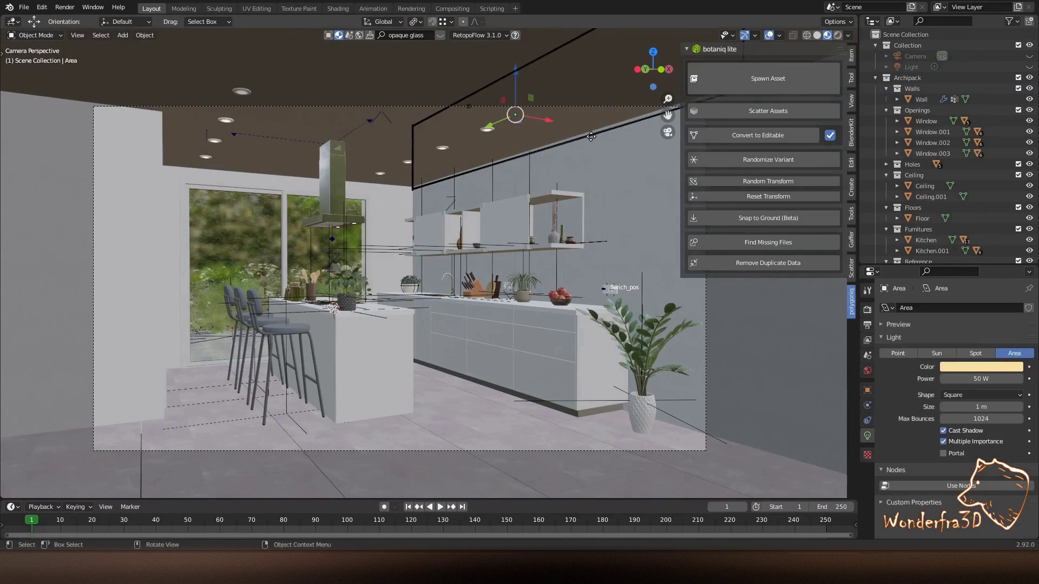
pyautogui.click(471, 432)
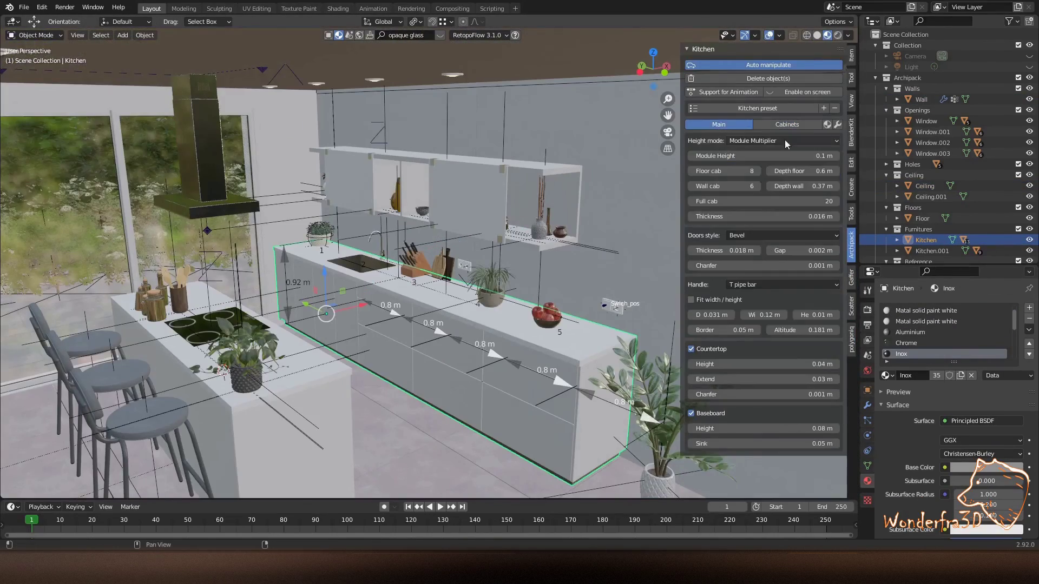
pyautogui.scroll(4, 535, 330)
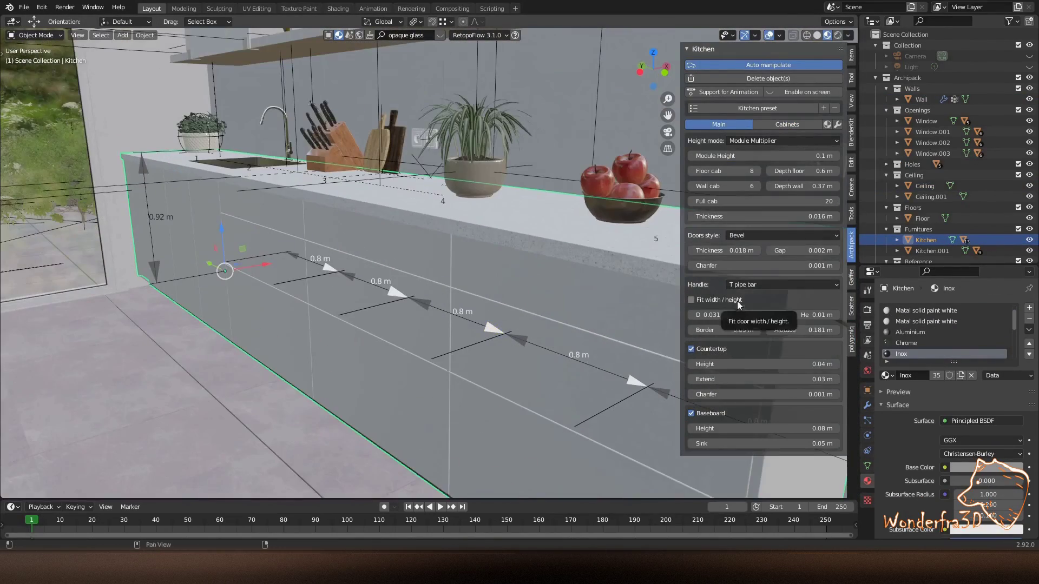
pyautogui.write('0.004')
pyautogui.press('Return')
pyautogui.scroll(-3, 435, 249)
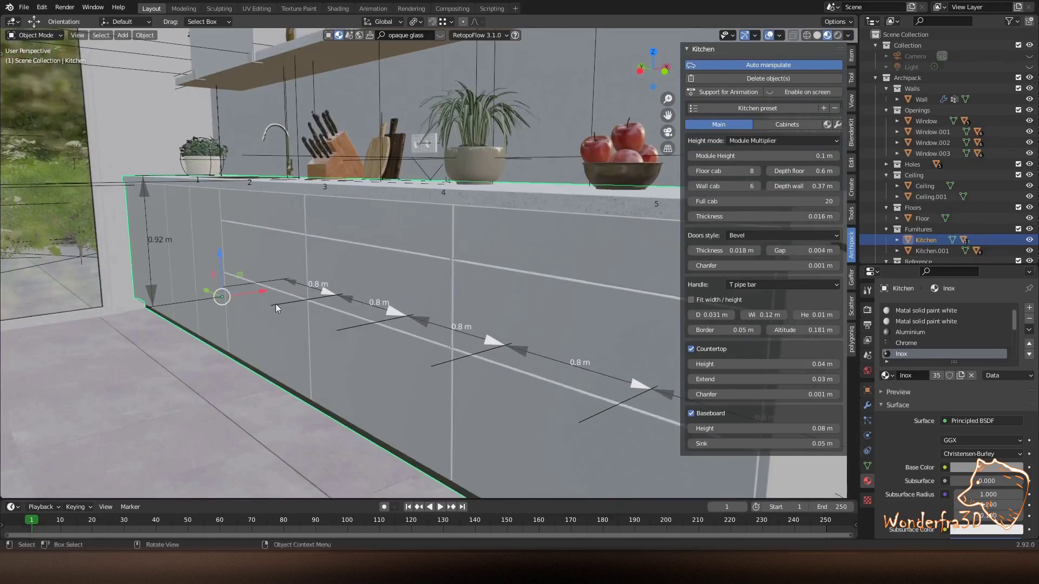
pyautogui.scroll(-2, 275, 303)
# Return to camera view and select the island, window glass and wall shelf unit.
pyautogui.press('KP_0')
pyautogui.click(374, 384)
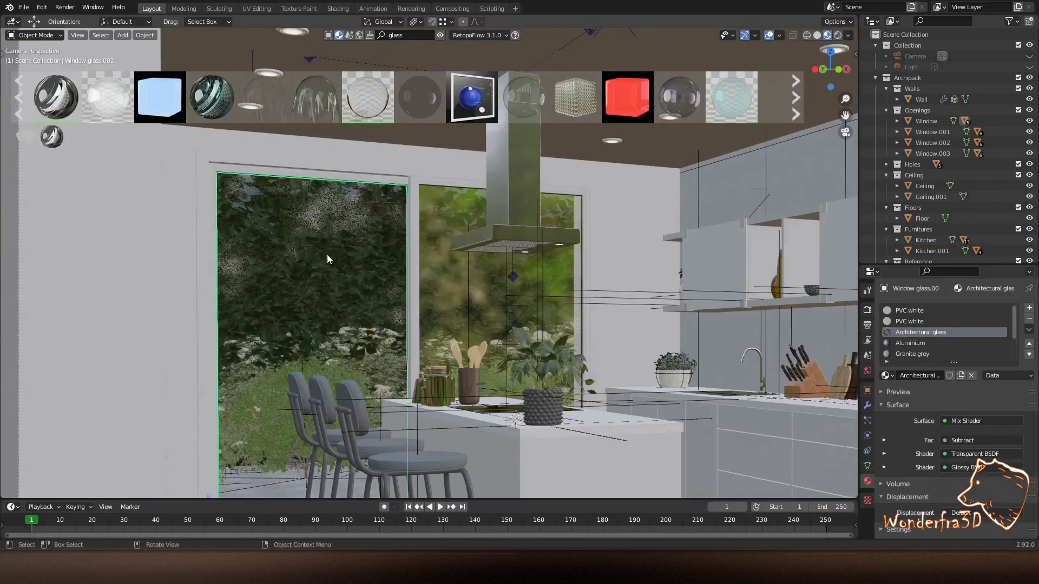
pyautogui.click(443, 274)
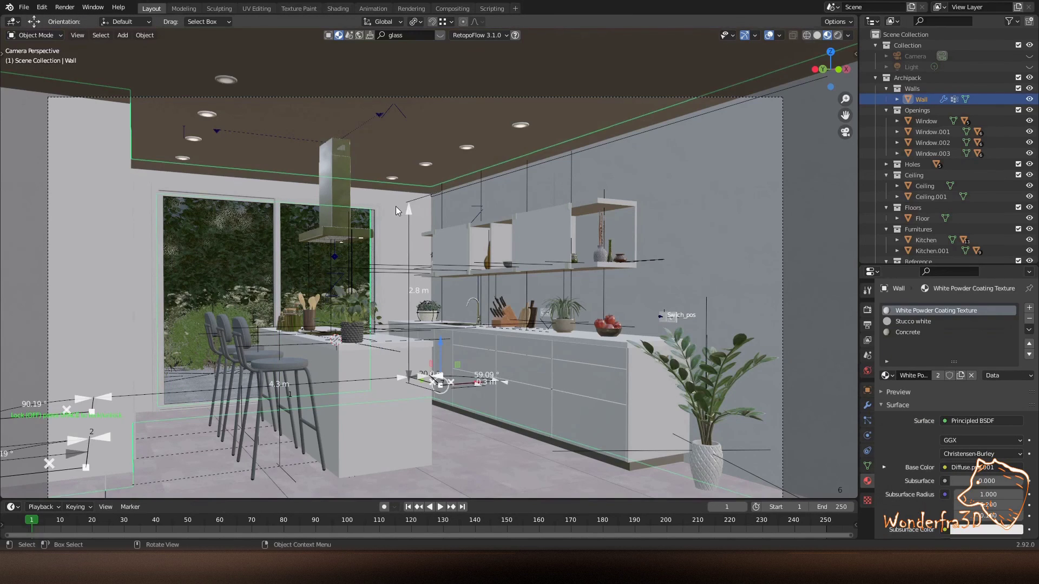
pyautogui.click(393, 206)
pyautogui.scroll(-1, 440, 212)
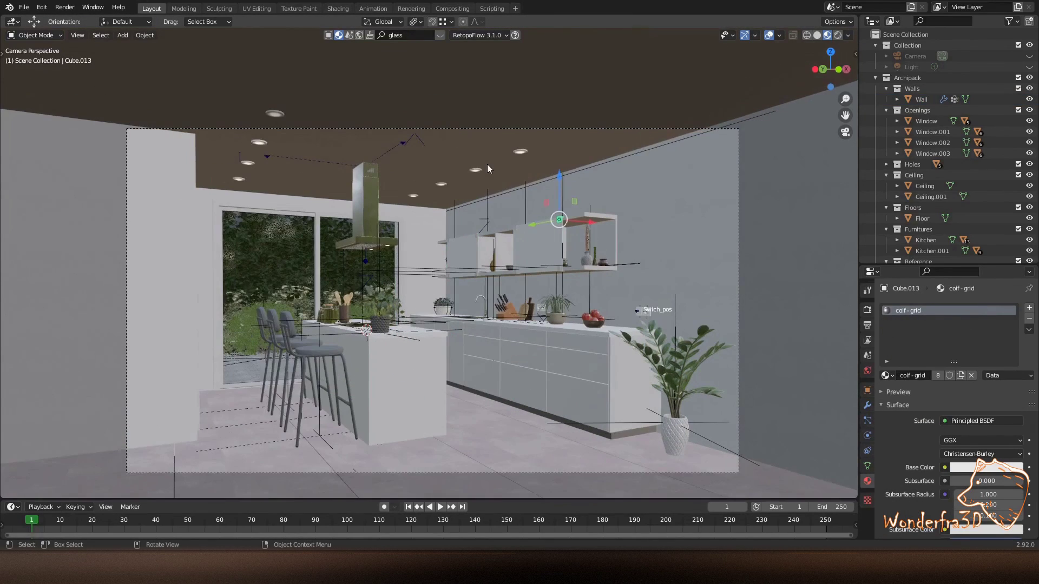
pyautogui.scroll(-1, 487, 164)
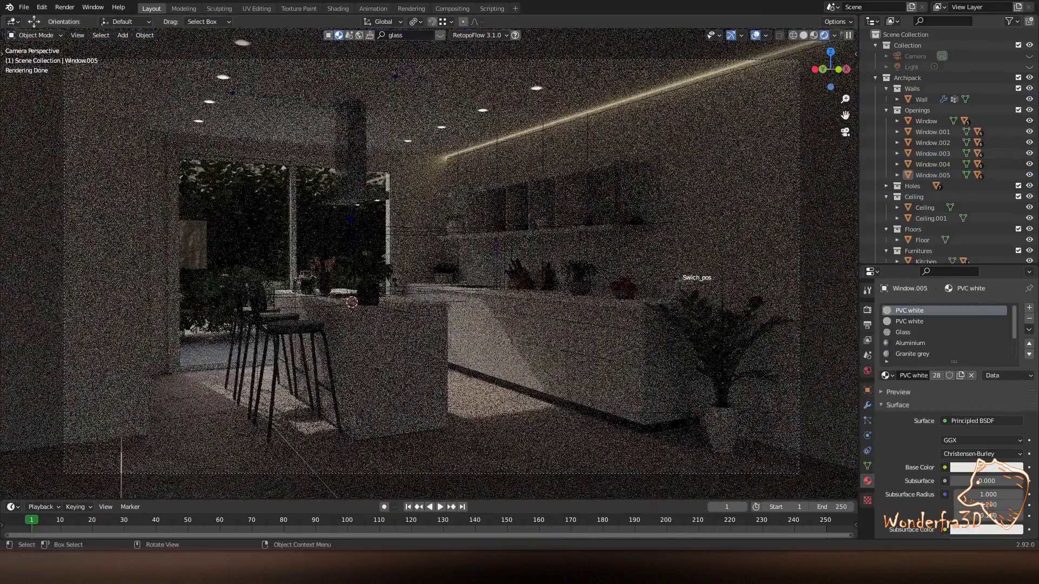
# Rotate the world HDRI and raise the Filmic exposure in Color Management.
pyautogui.click(867, 370)
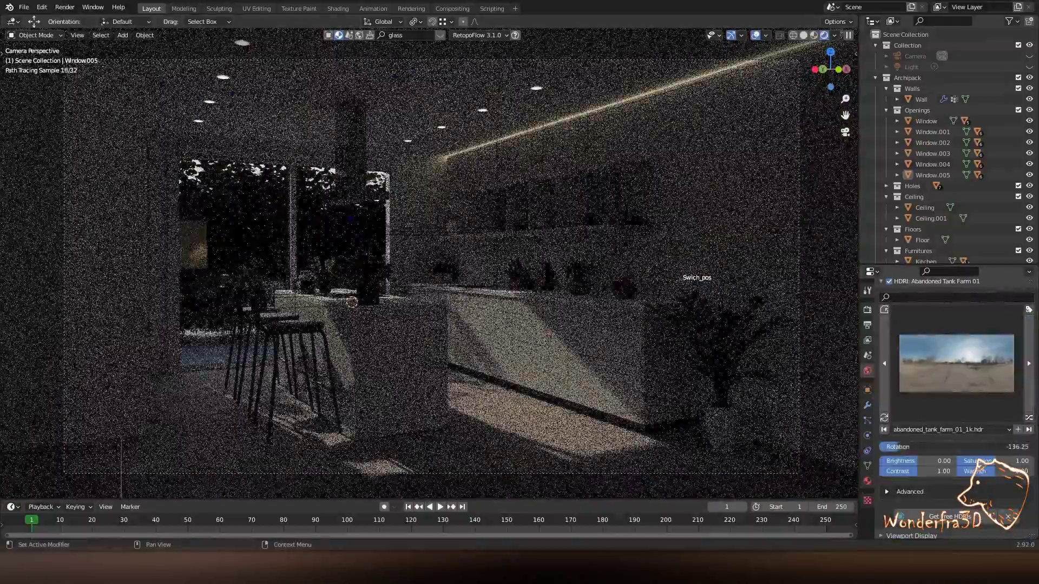
pyautogui.moveTo(952, 447); pyautogui.dragTo(887, 451)
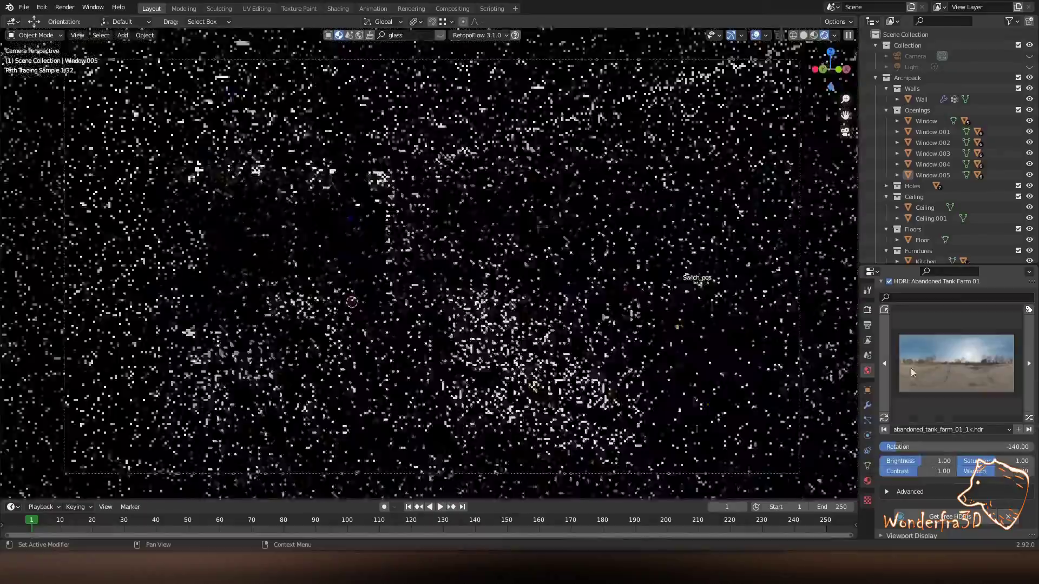
pyautogui.click(868, 309)
pyautogui.moveTo(1001, 492)
pyautogui.mouseDown()
pyautogui.moveTo(1028, 492)
pyautogui.moveTo(980, 503)
pyautogui.mouseUp()
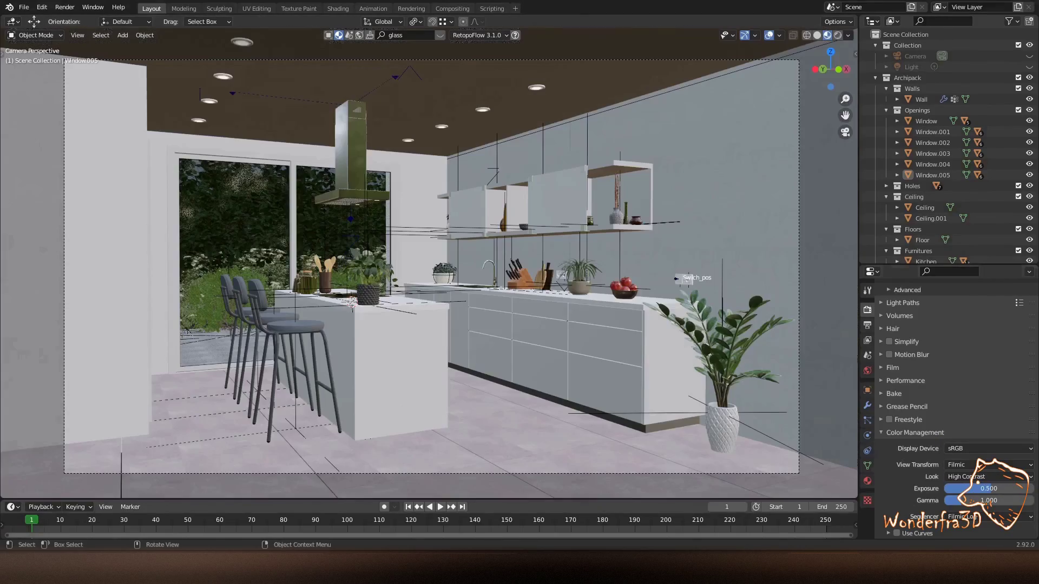
pyautogui.scroll(4, 323, 270)
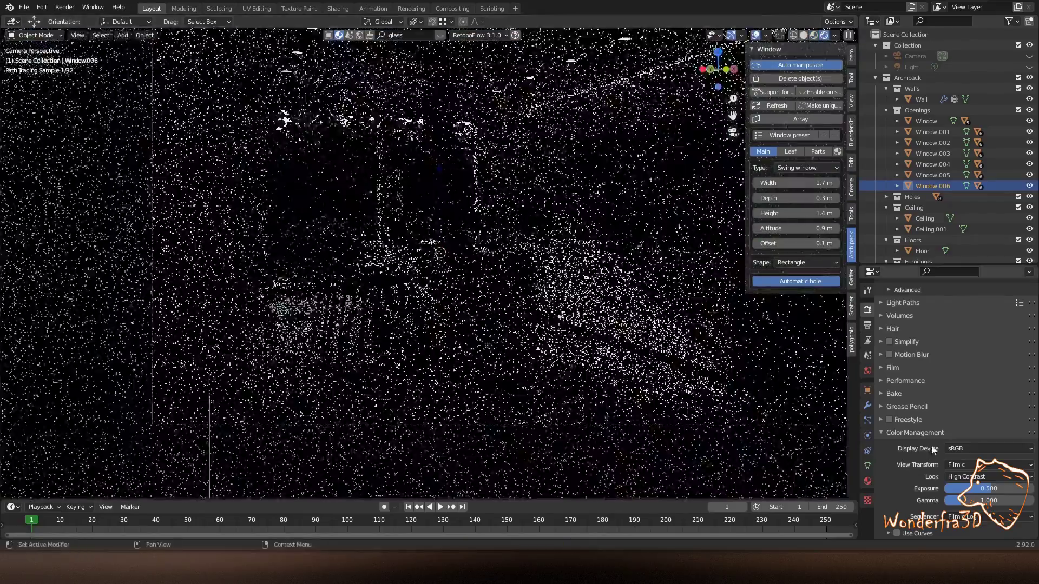
# Switch to the rendered preview and change the HDRI to Abandoned Waterworks.
pyautogui.click(868, 479)
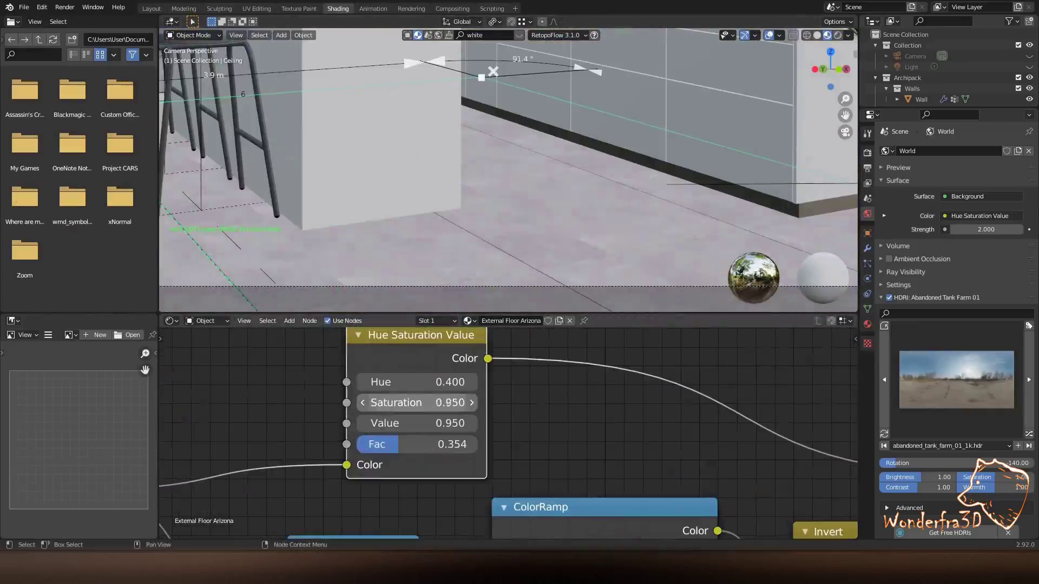
pyautogui.click(838, 36)
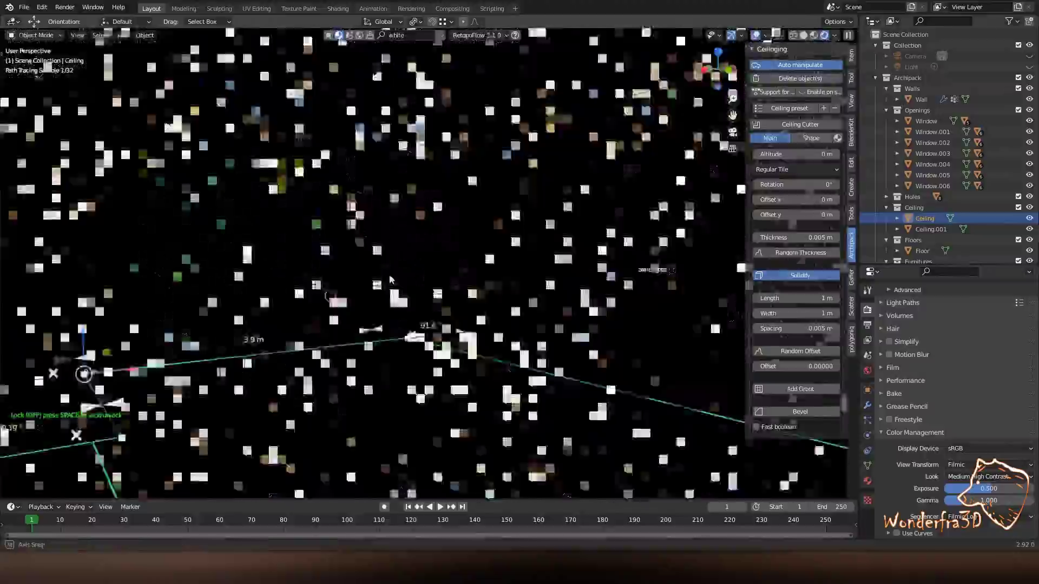
pyautogui.keyDown('shift'); pyautogui.moveTo(859, 490); pyautogui.dragTo(872, 484, button='middle'); pyautogui.keyUp('shift')
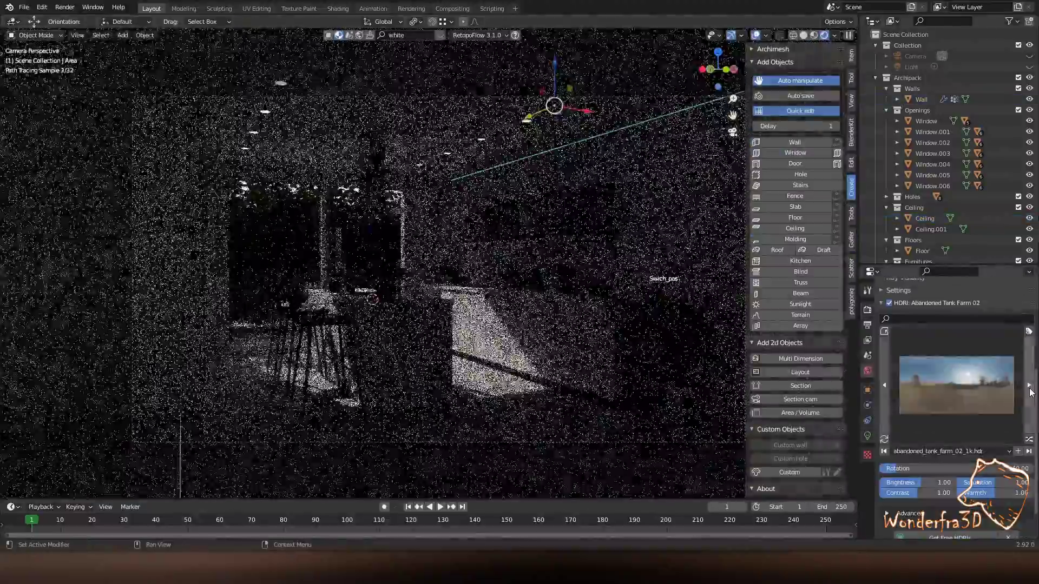
pyautogui.click(1029, 386)
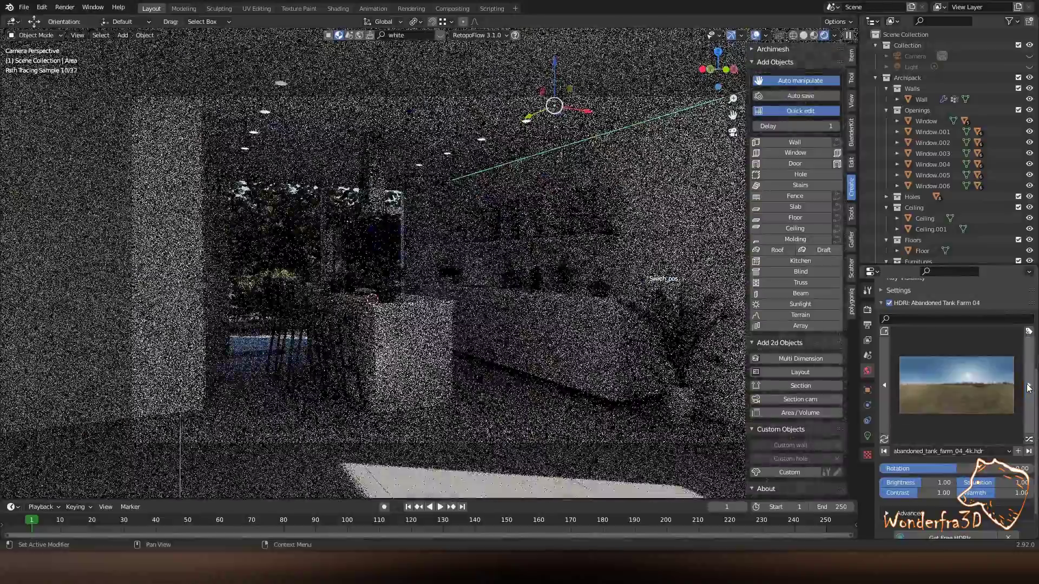
pyautogui.click(1029, 386)
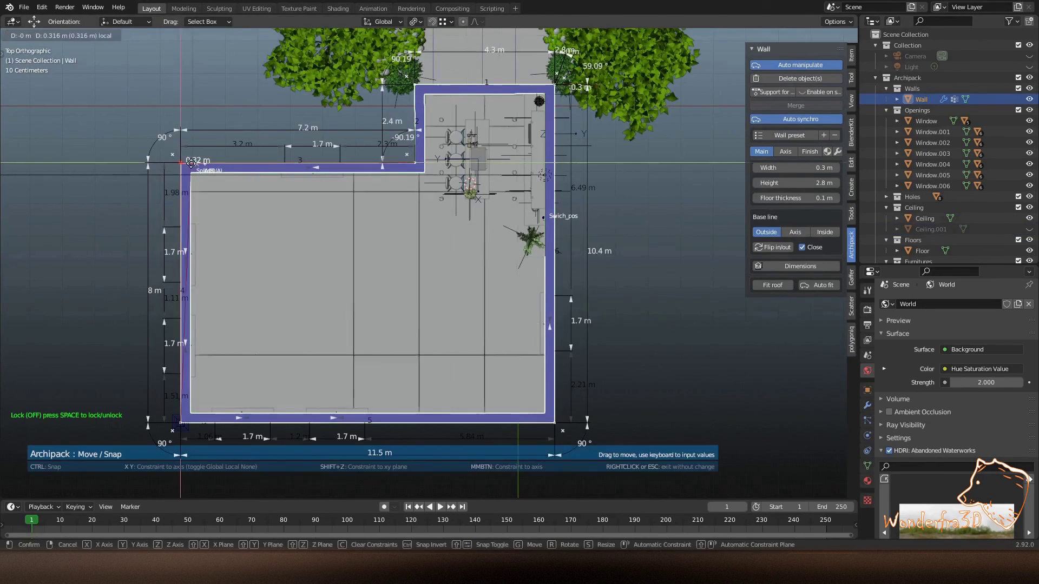
# Shift the top-left wall corner right and rotate the HDRI to change the light direction.
pyautogui.moveTo(190, 163); pyautogui.dragTo(243, 163)
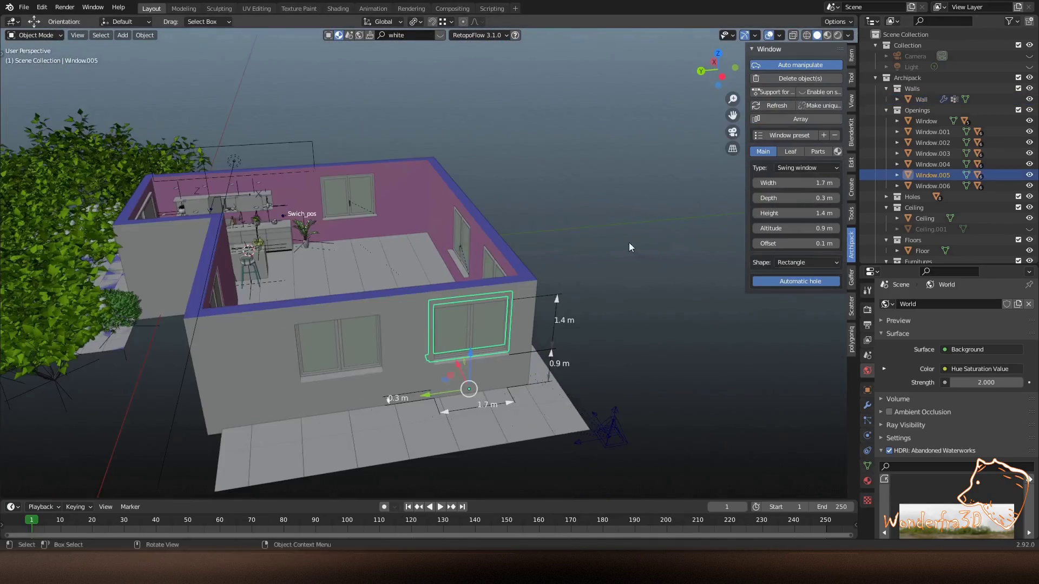
pyautogui.click(780, 137)
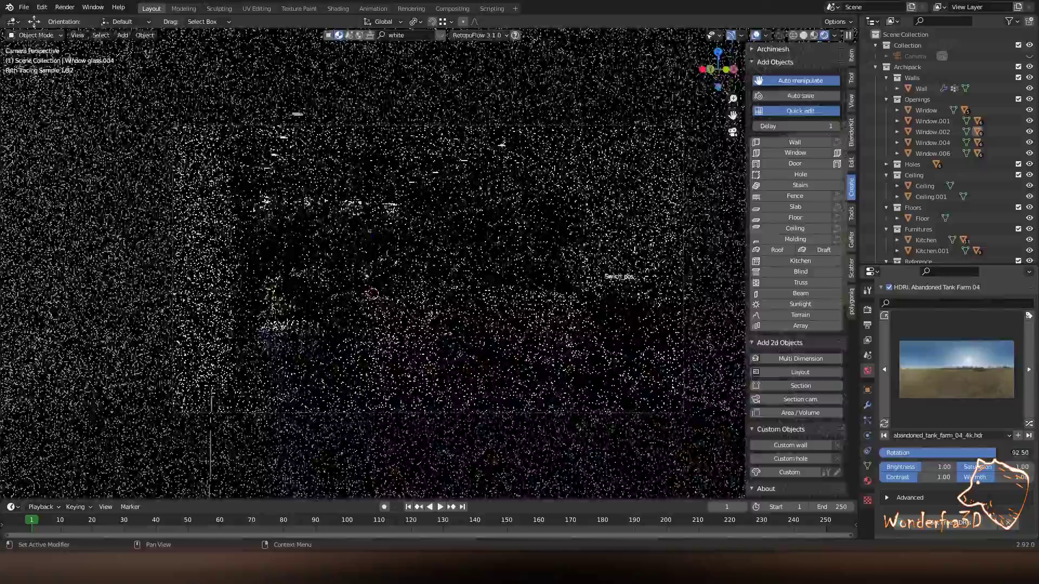
pyautogui.moveTo(936, 452); pyautogui.dragTo(877, 452)
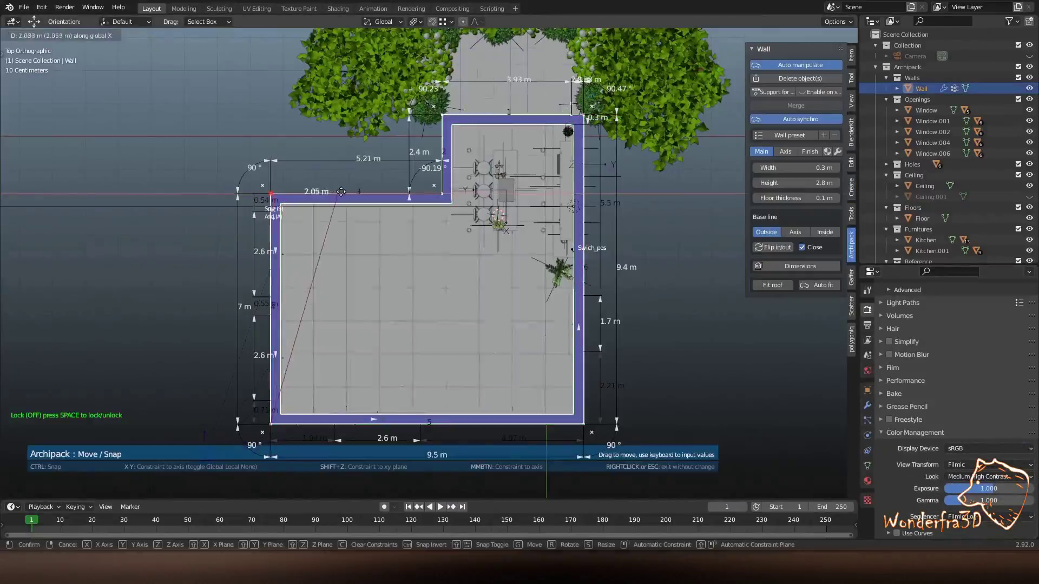
# Move the wall corner so the left wall runs vertically, framing closer on the shelf niche.
pyautogui.scroll(3, 334, 427)
pyautogui.moveTo(334, 427)
pyautogui.mouseDown()
pyautogui.moveTo(353, 367)
pyautogui.moveTo(330, 392)
pyautogui.mouseUp()
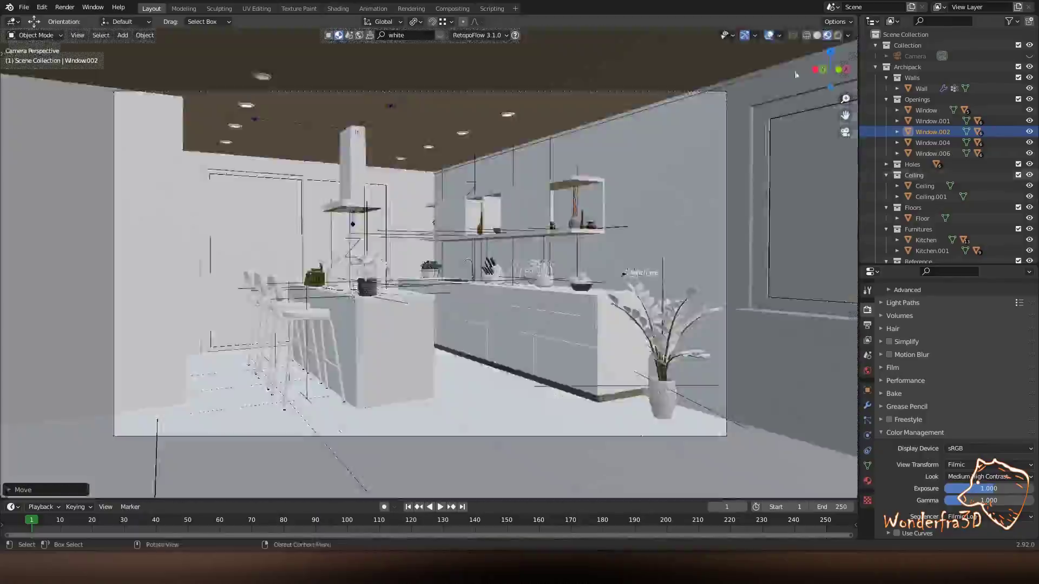
pyautogui.moveTo(417, 270)
pyautogui.mouseDown(button='middle')
pyautogui.moveTo(388, 268)
pyautogui.moveTo(440, 273)
pyautogui.moveTo(468, 326)
pyautogui.mouseUp(button='middle')
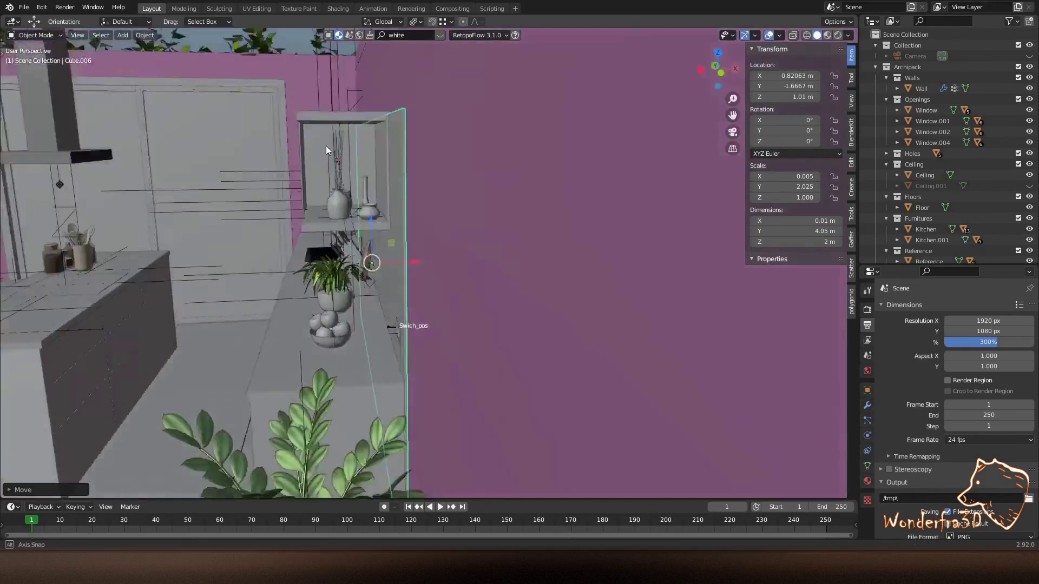
pyautogui.moveTo(325, 145); pyautogui.dragTo(385, 74, button='middle')
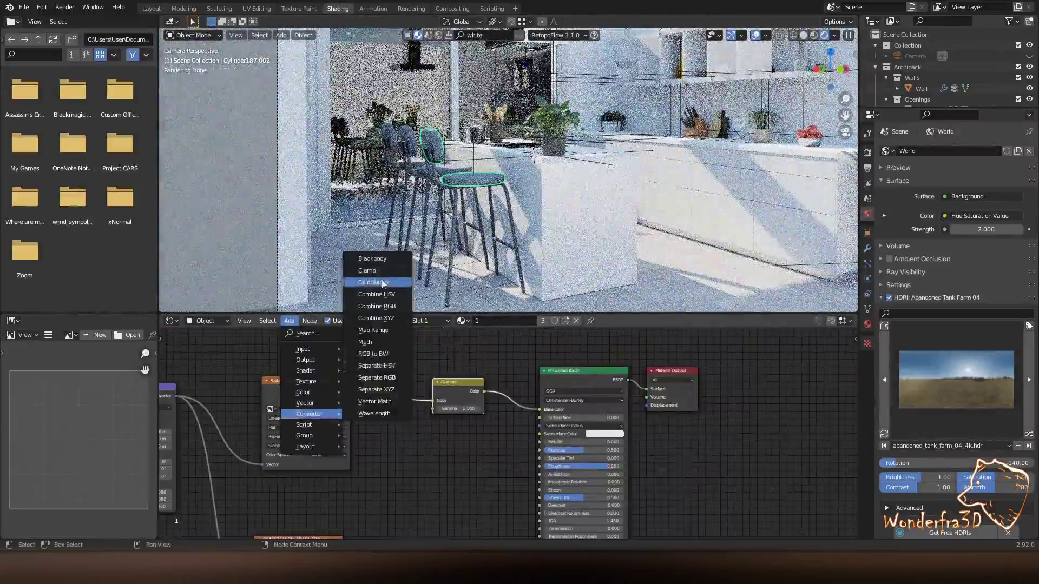
# Try a ColorRamp tweak, then give the stool Silver and then a different metal material.
pyautogui.click(383, 283)
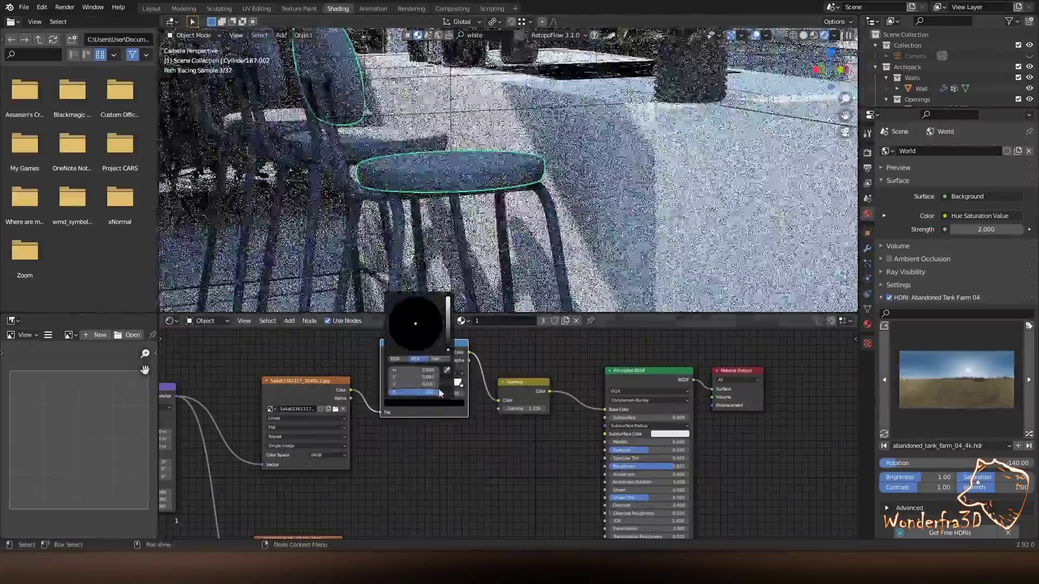
pyautogui.click(423, 403)
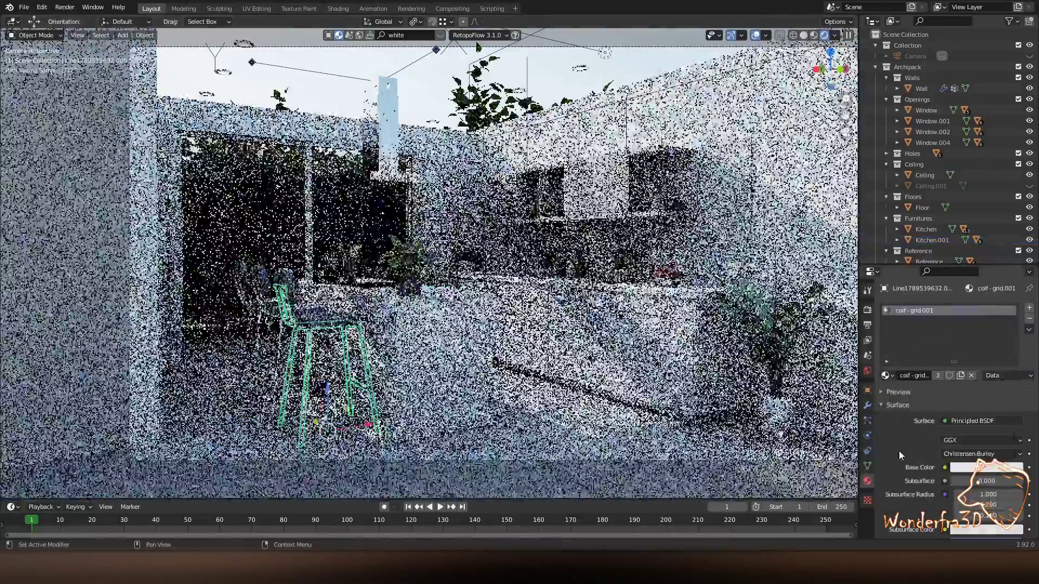
pyautogui.click(885, 375)
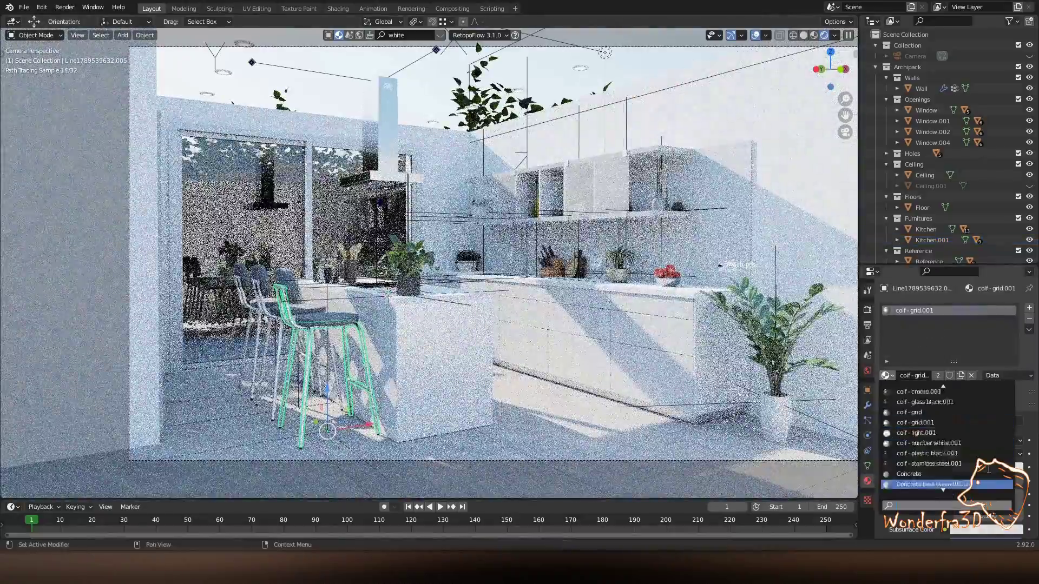
pyautogui.scroll(-5, 947, 459)
pyautogui.click(920, 443)
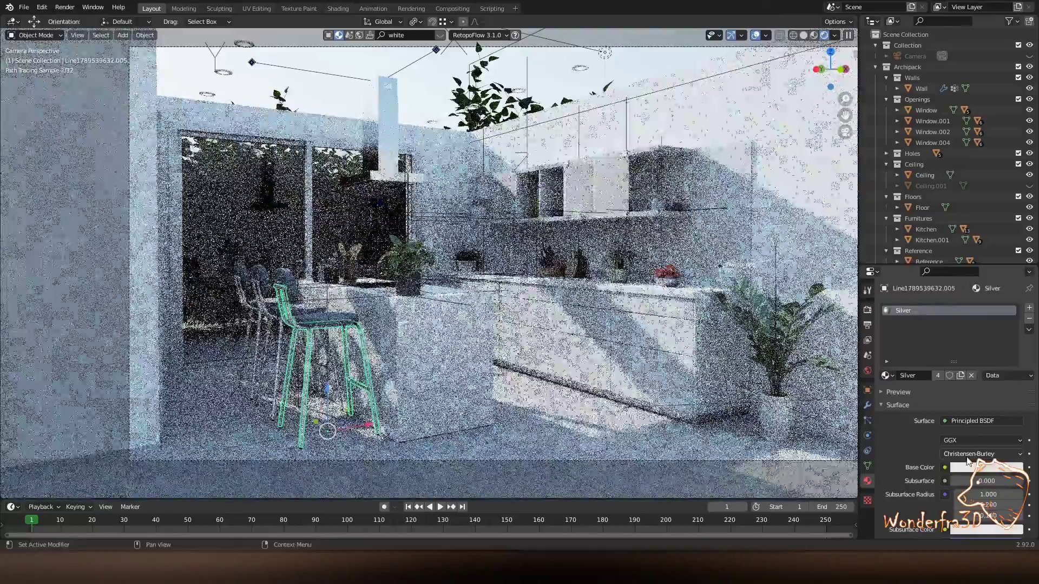
pyautogui.click(885, 375)
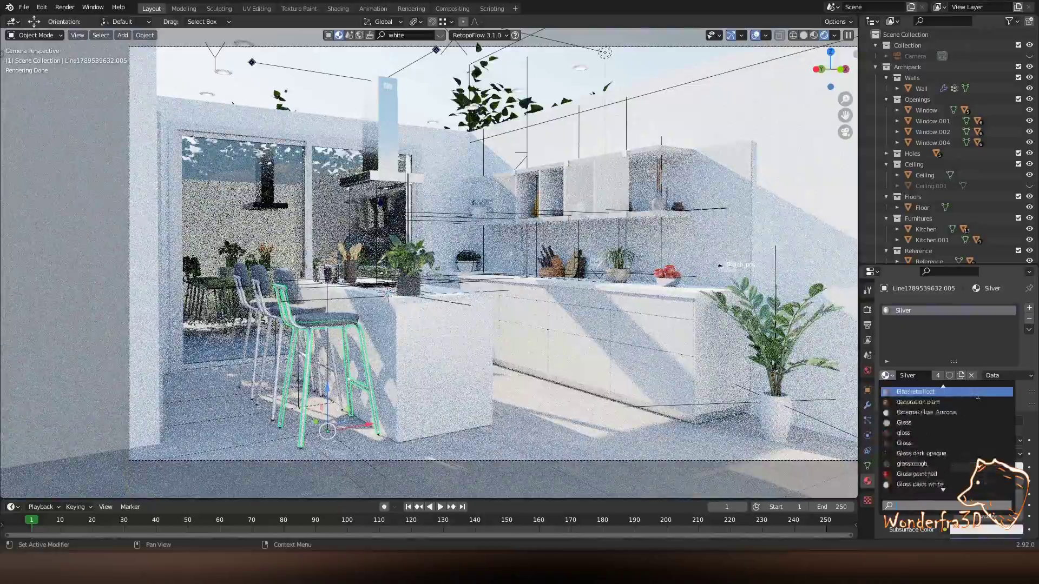
pyautogui.click(975, 404)
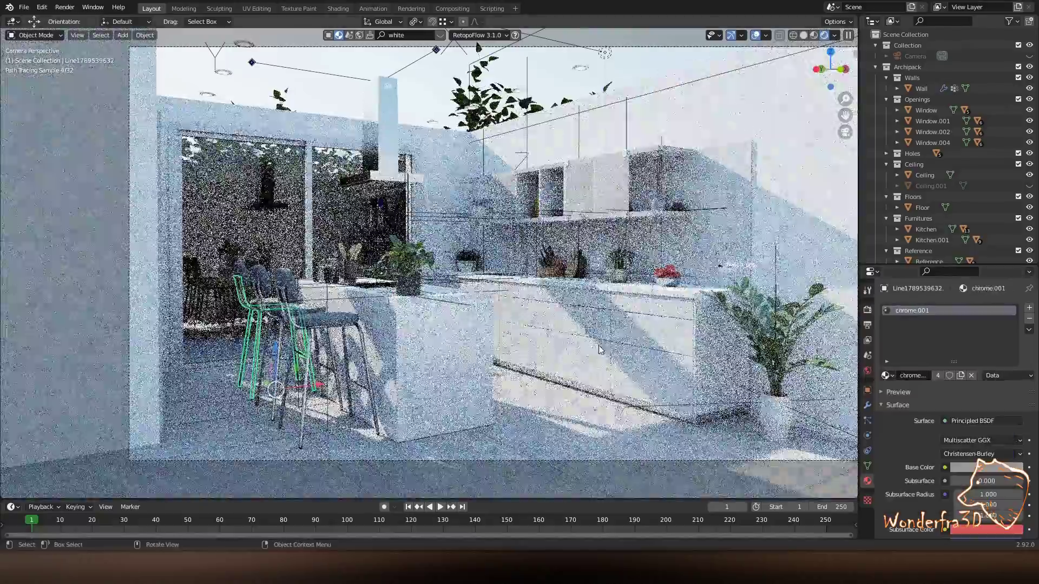
# Set the world lighting Warmth to 1.30 and save the kitchen file.
pyautogui.click(582, 411)
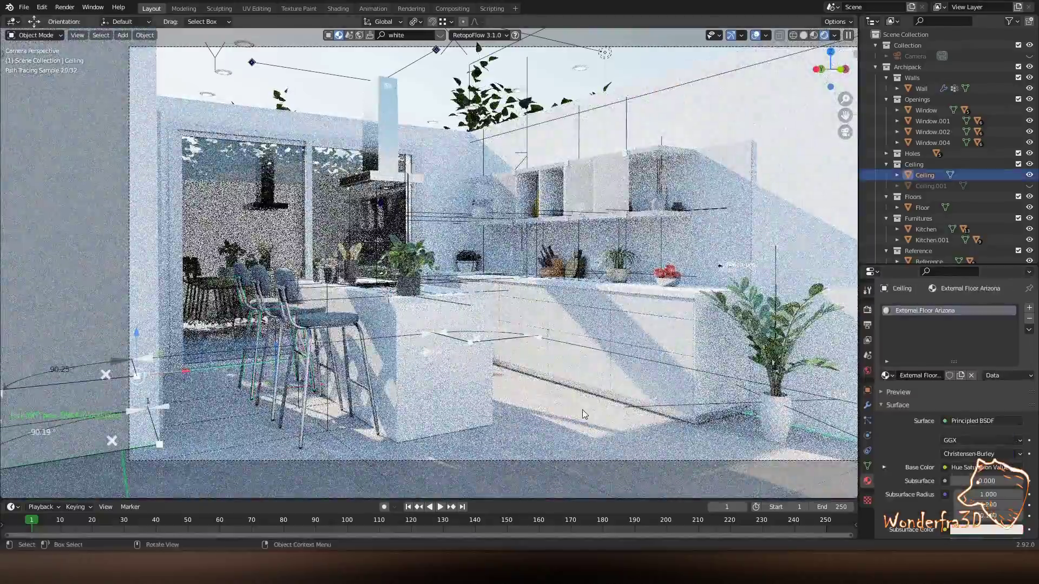
pyautogui.click(345, 12)
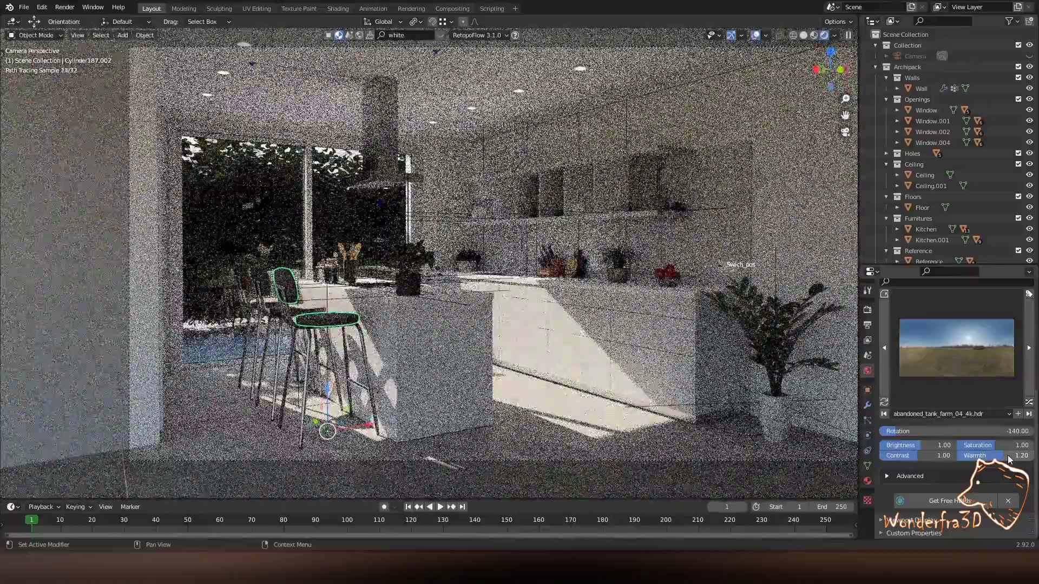
pyautogui.click(1006, 456)
pyautogui.hotkey('ctrl', 's')
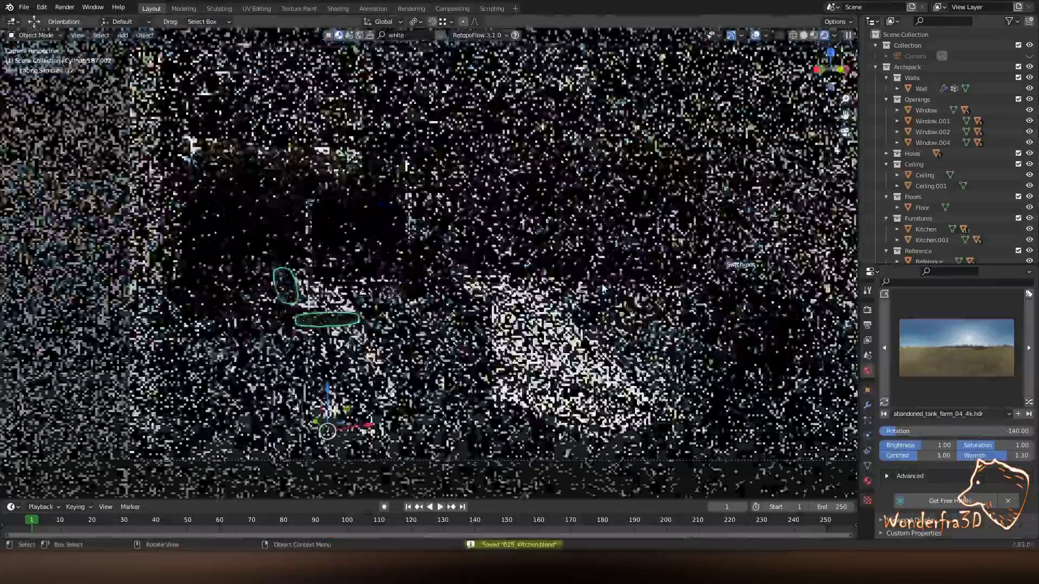
# Set the Color Management look, enable viewport denoising, and move the Cloudy pots.
pyautogui.click(868, 309)
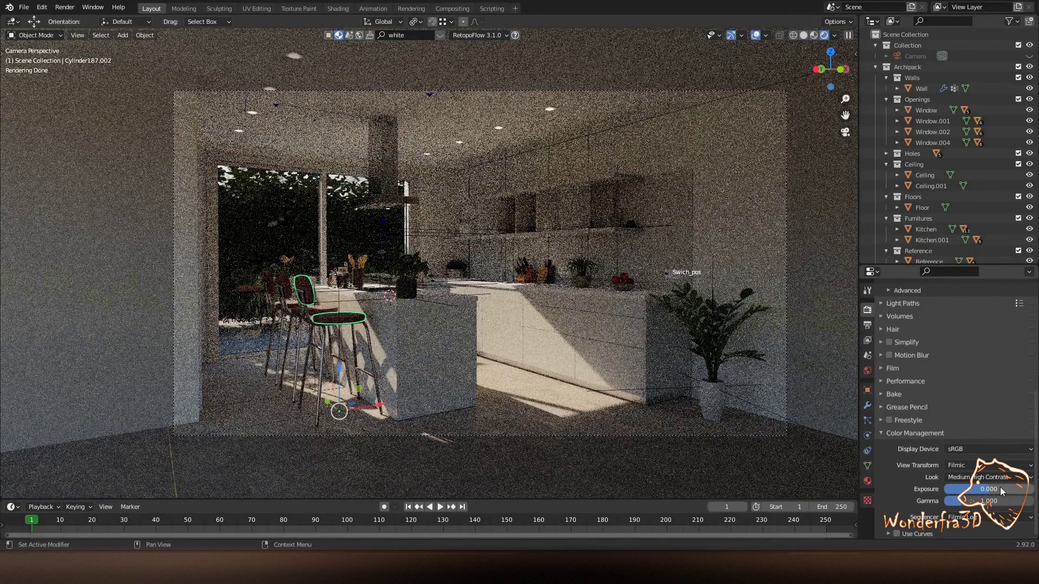
pyautogui.click(1000, 478)
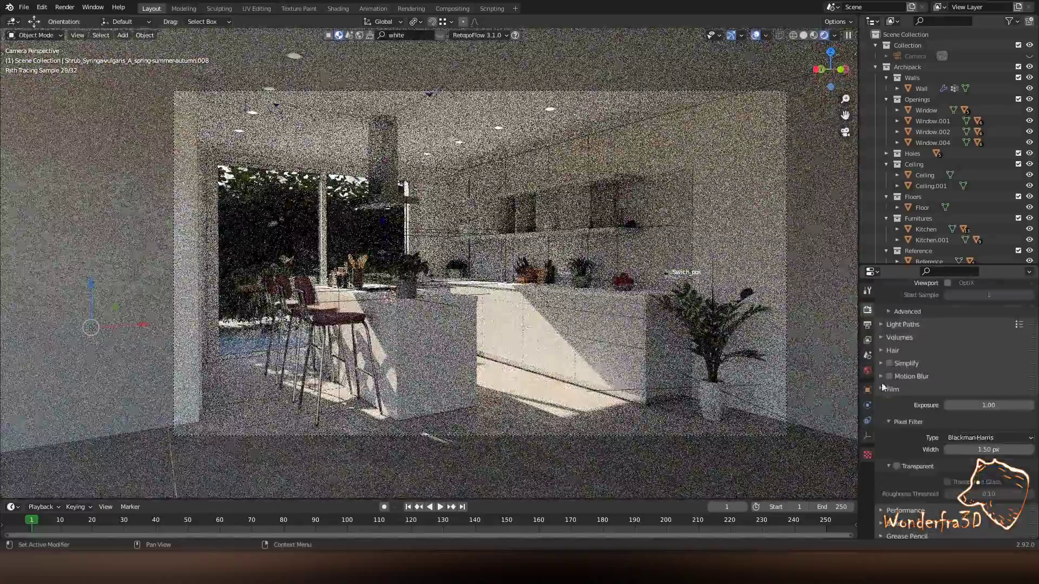
pyautogui.click(947, 282)
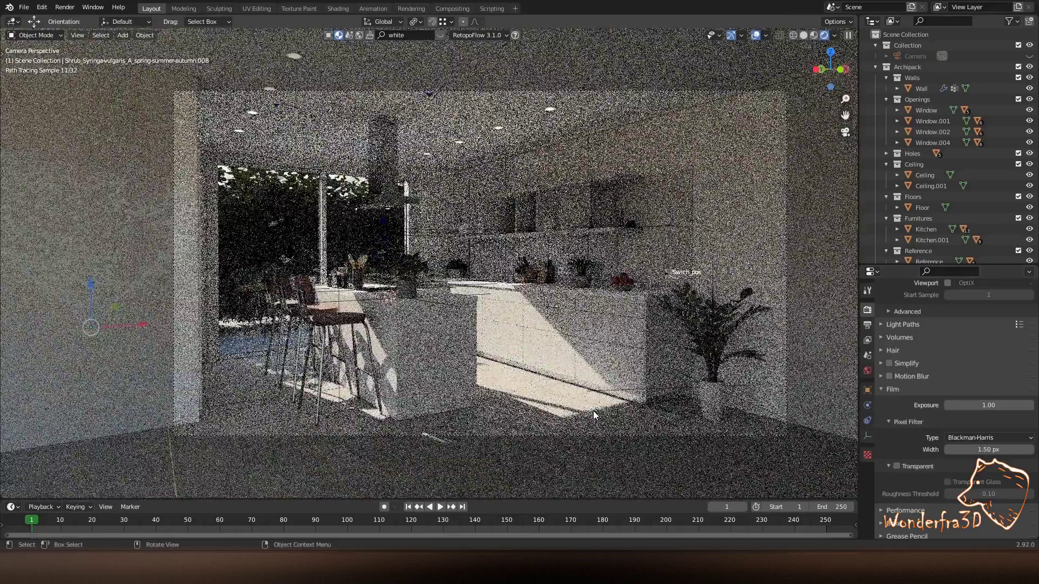
pyautogui.scroll(4, 946, 372)
pyautogui.scroll(-8, 945, 372)
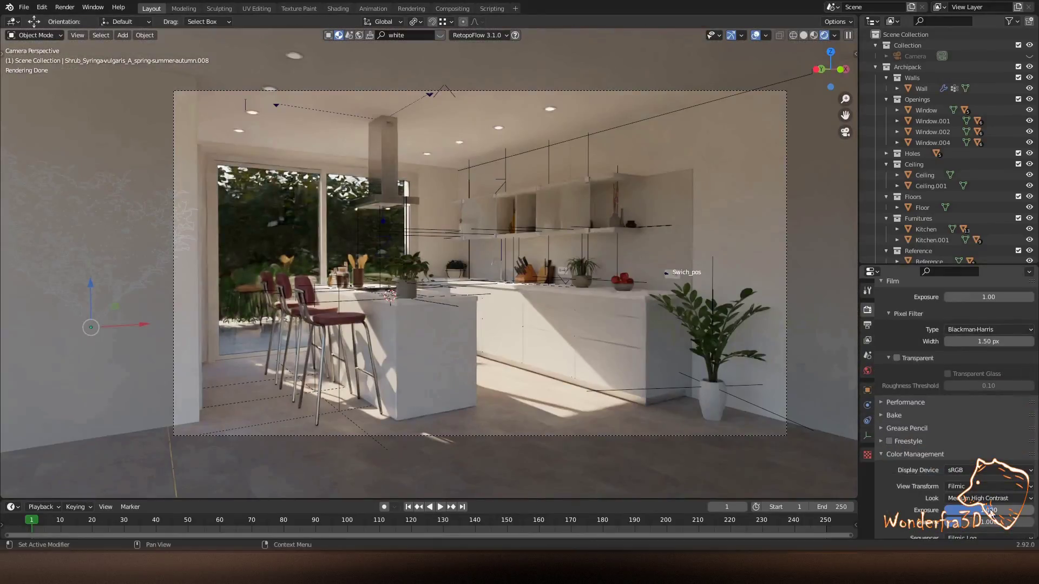
pyautogui.moveTo(453, 303); pyautogui.dragTo(557, 356)
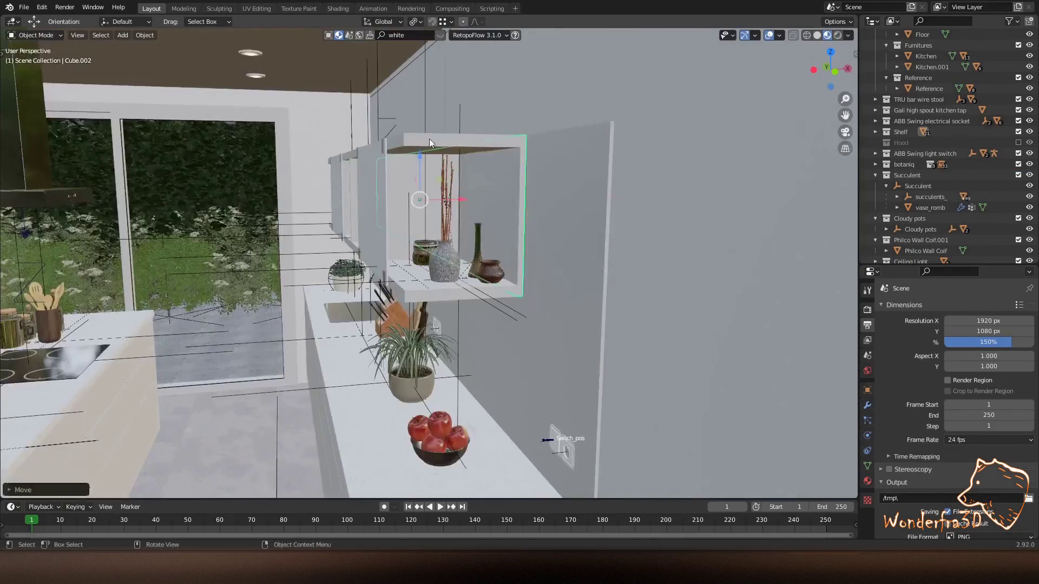
# Shrink the panel to a low strip, duplicate it upward, and make the copy 0.02 m thick.
pyautogui.scroll(2, 475, 219)
pyautogui.hotkey('ctrl', 's')
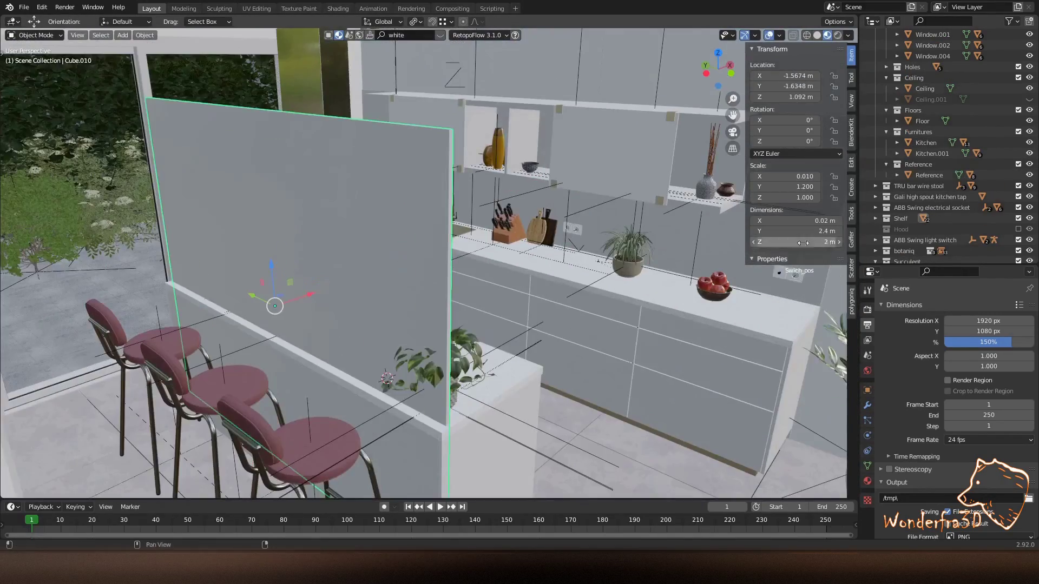
pyautogui.moveTo(802, 243); pyautogui.dragTo(770, 239)
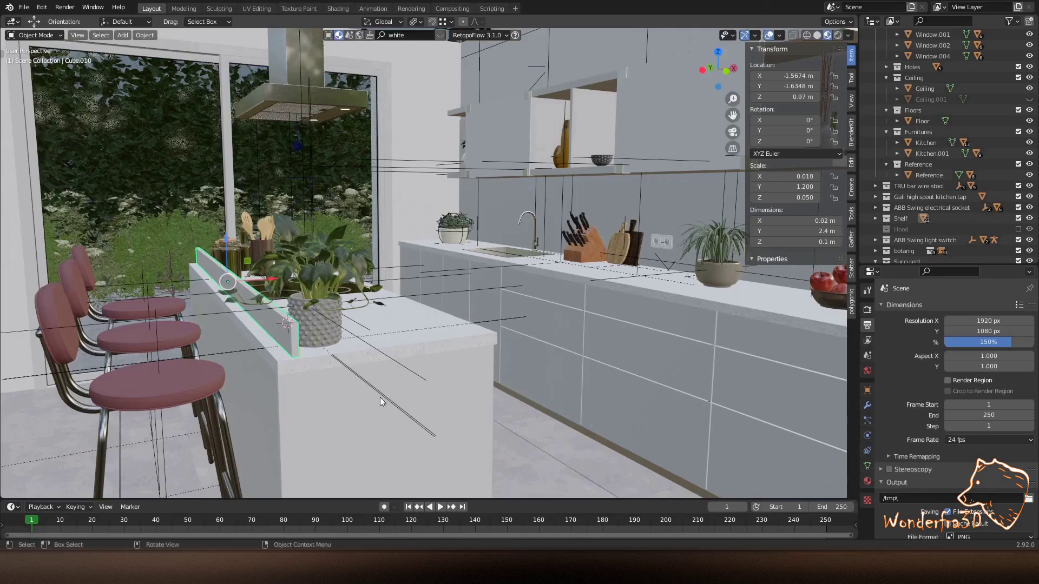
pyautogui.hotkey('shift', 'd')
pyautogui.press('z')
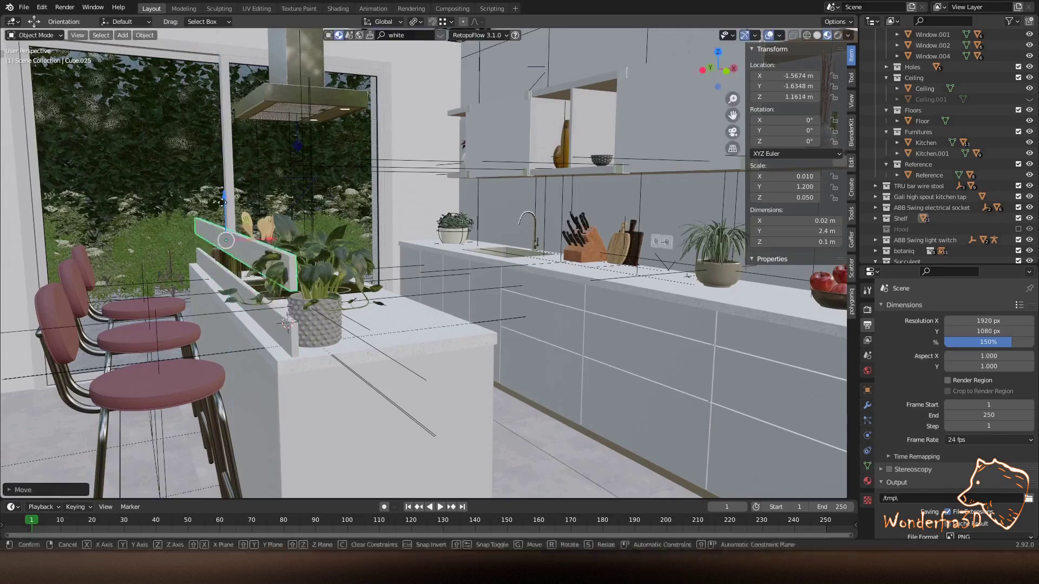
pyautogui.click(283, 341)
pyautogui.press('Return')
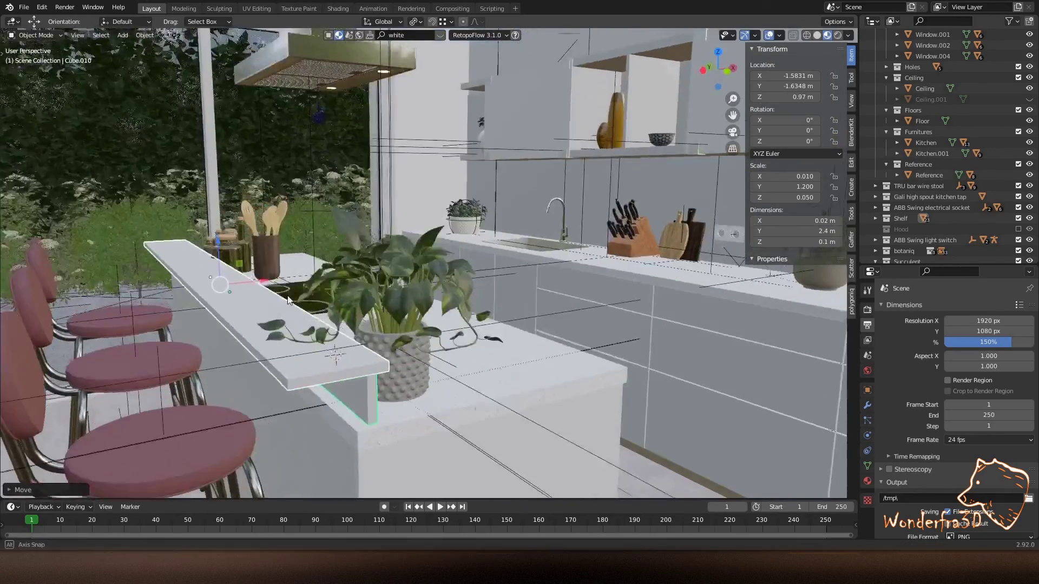
# Move the wooden spoon set and bottles into new spots beside the cooktop.
pyautogui.moveTo(255, 263)
pyautogui.mouseDown(button='middle')
pyautogui.moveTo(361, 295)
pyautogui.moveTo(131, 297)
pyautogui.moveTo(230, 265)
pyautogui.moveTo(346, 417)
pyautogui.mouseUp(button='middle')
pyautogui.click(346, 417)
pyautogui.press('g')
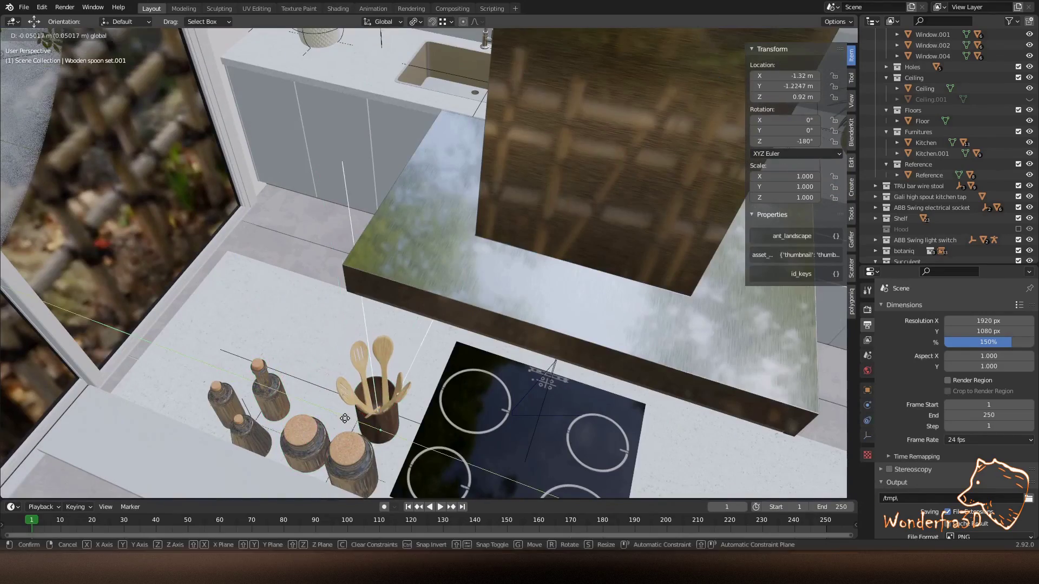
pyautogui.moveTo(408, 442)
pyautogui.mouseDown(button='middle')
pyautogui.moveTo(370, 197)
pyautogui.moveTo(379, 244)
pyautogui.mouseUp(button='middle')
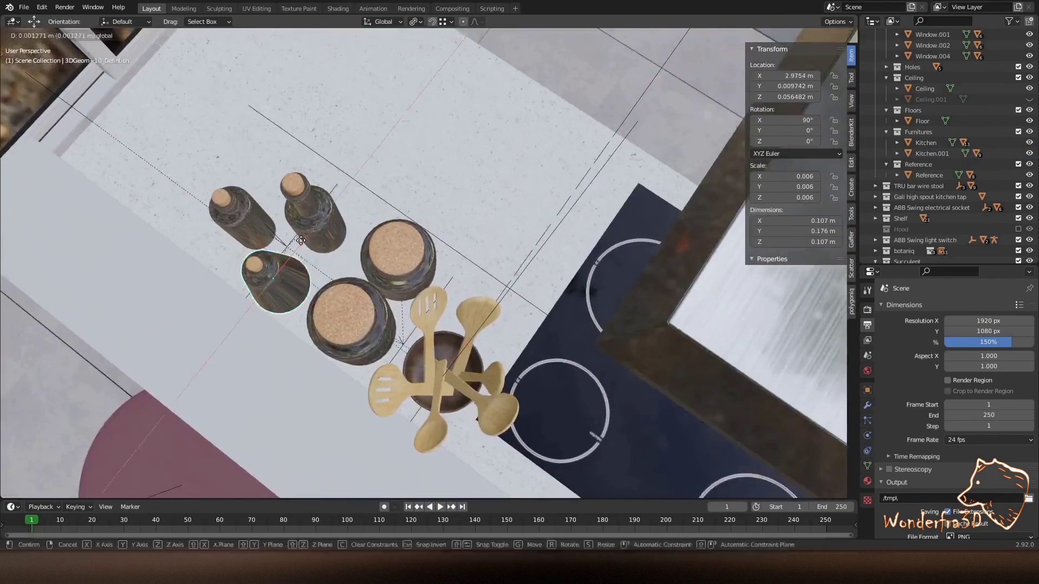
pyautogui.press('KP_0')
pyautogui.click(310, 289)
pyautogui.moveTo(347, 287); pyautogui.dragTo(354, 287)
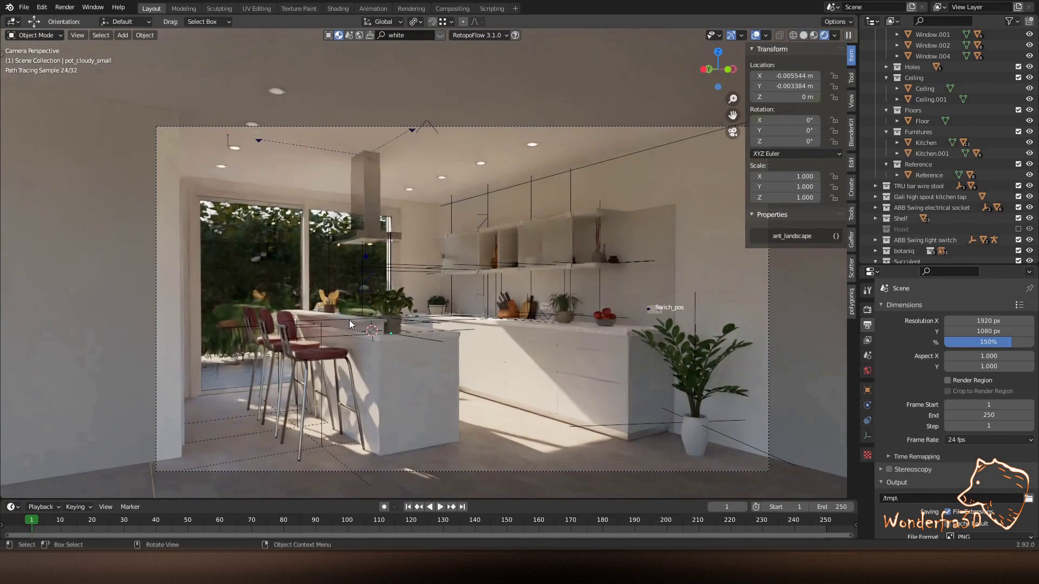
# Spawn a botaniq Ficus plant onto the counter near the sink.
pyautogui.click(887, 375)
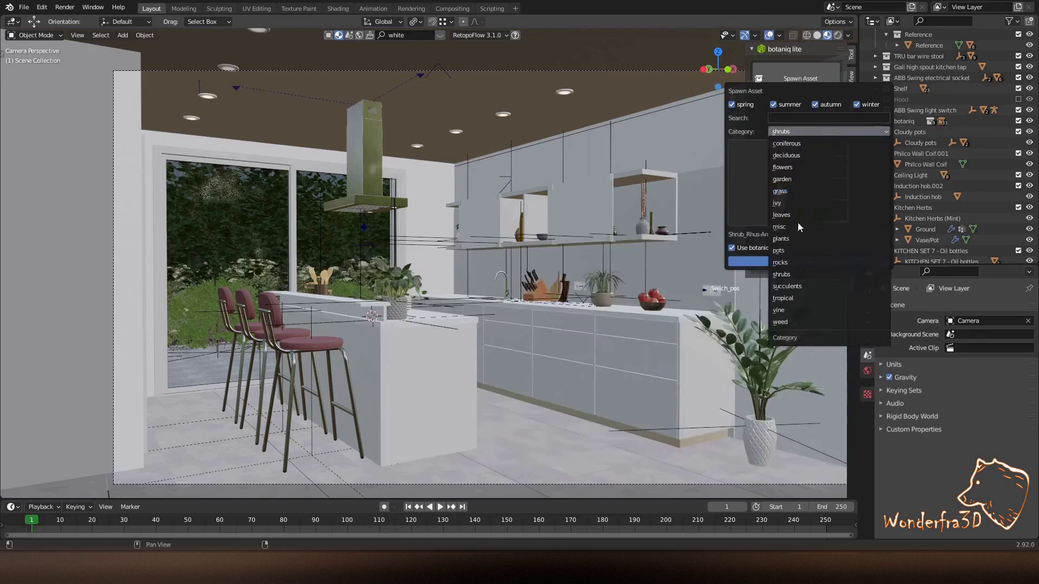
pyautogui.click(523, 338)
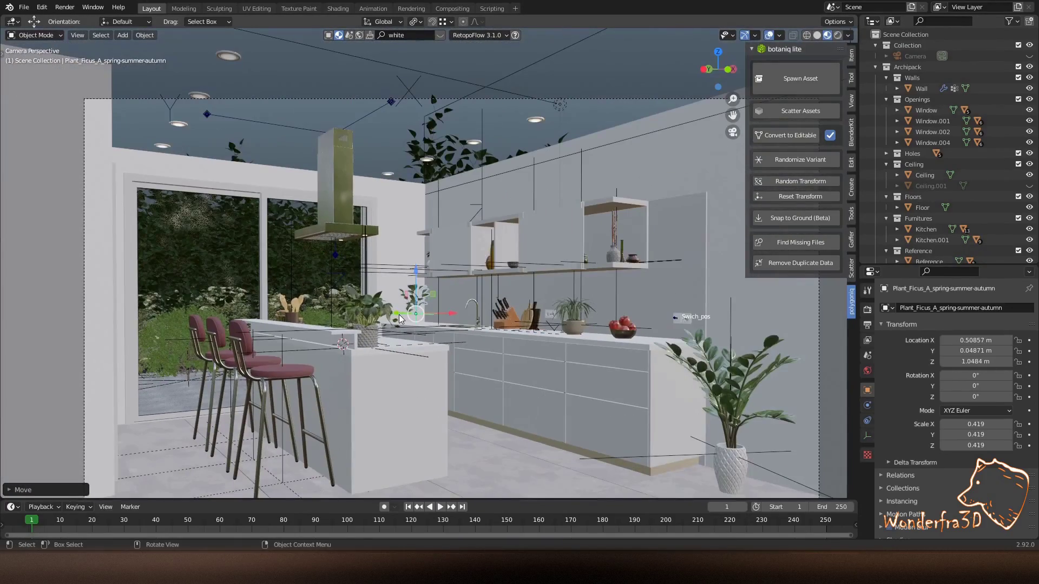
pyautogui.click(800, 78)
pyautogui.click(832, 192)
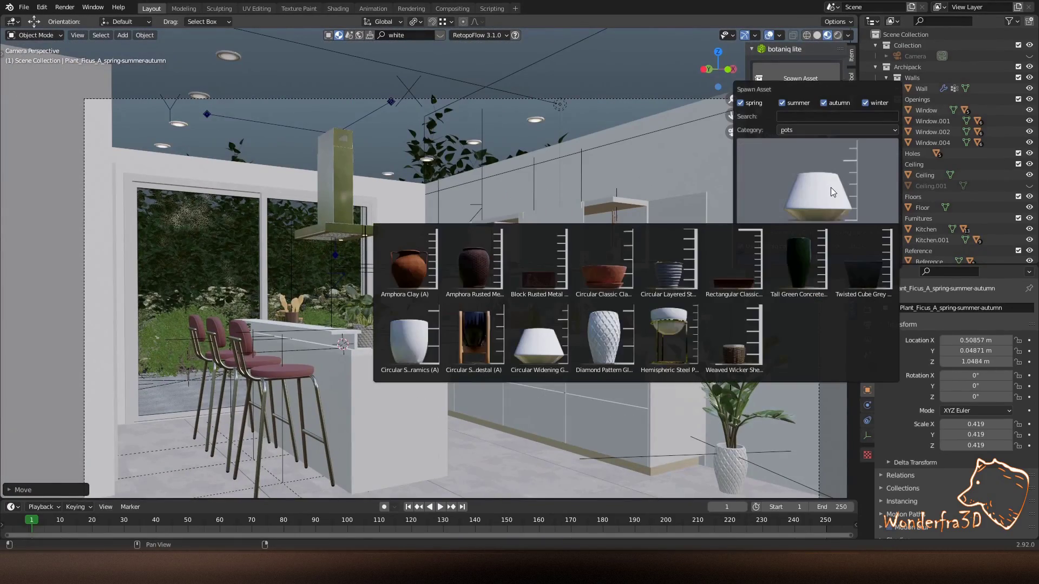
# Add the Circular Simple Glazed Ceramics pot and delete the unwanted shrub.
pyautogui.click(818, 184)
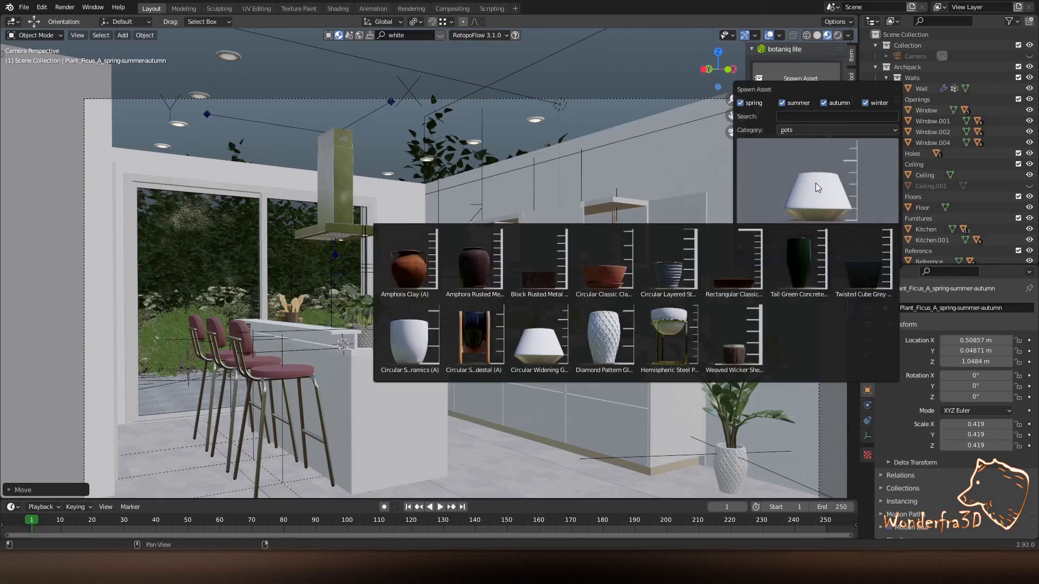
pyautogui.click(410, 346)
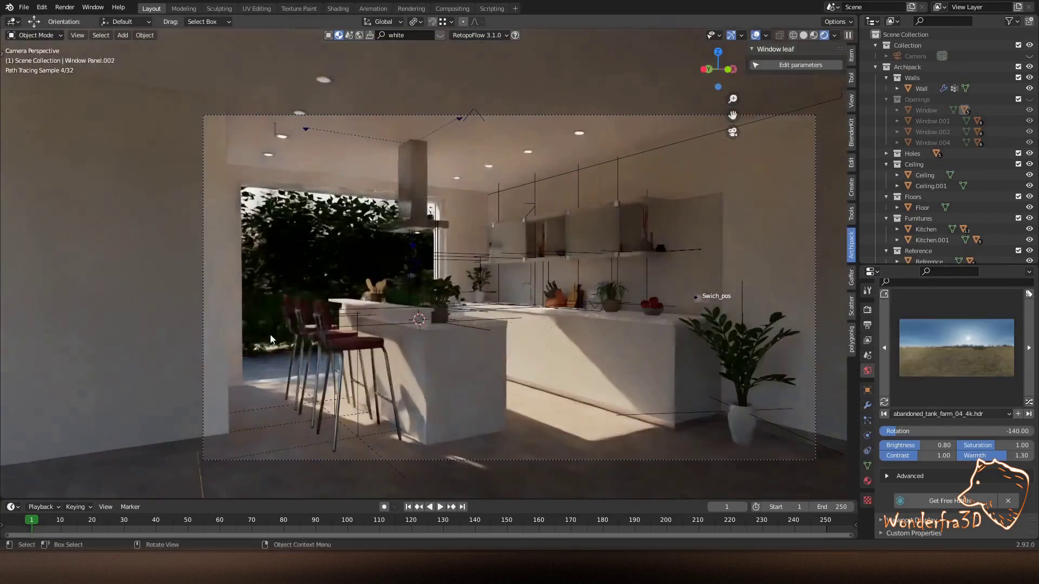
pyautogui.press('Delete')
pyautogui.click(487, 352)
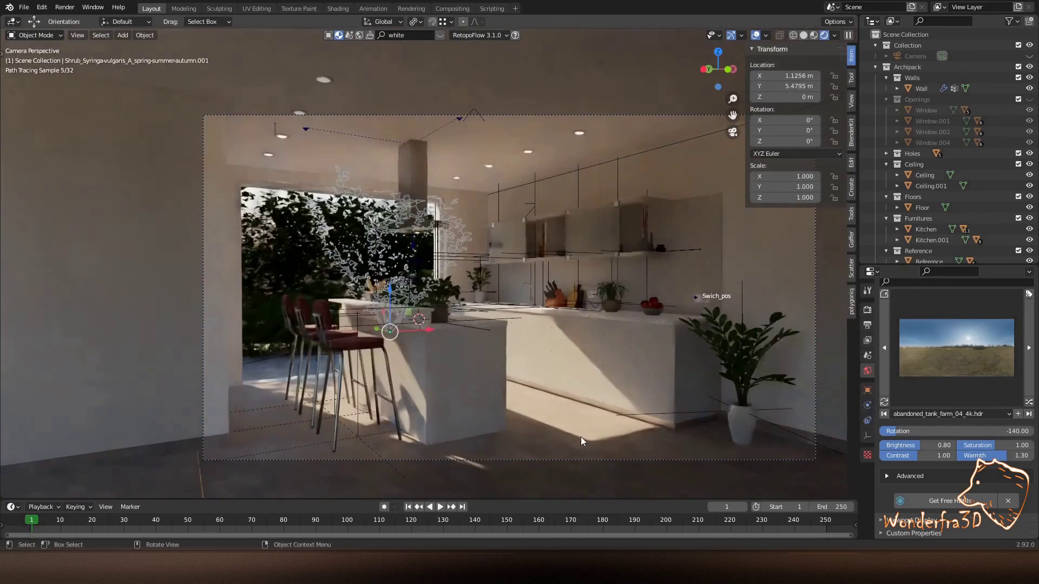